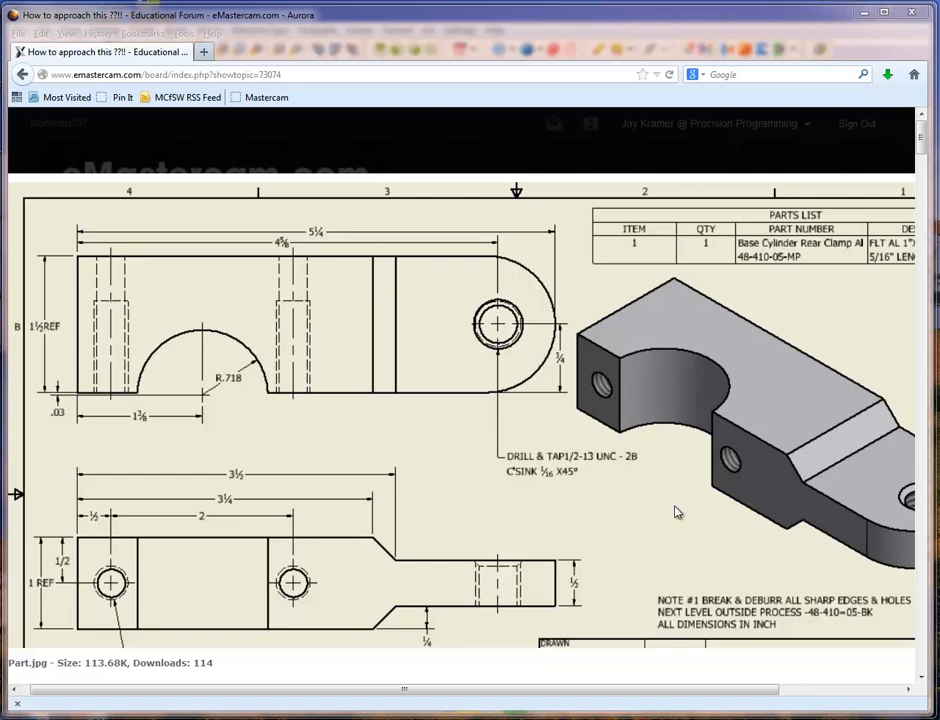
# Step: Switch from the clamp drawing to Mastercam and place a solid block primitive with its base point at the origin
pyautogui.click(525, 690)
pyautogui.moveTo(527, 697)
pyautogui.mouseDown()
pyautogui.moveTo(655, 708)
pyautogui.moveTo(503, 710)
pyautogui.mouseUp()
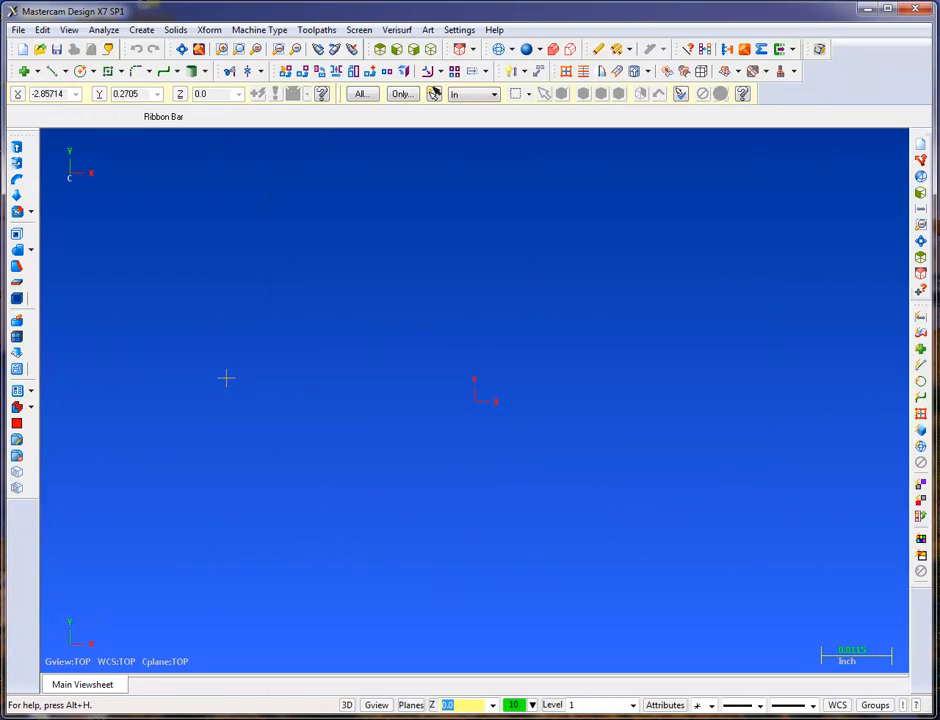
pyautogui.click(141, 29)
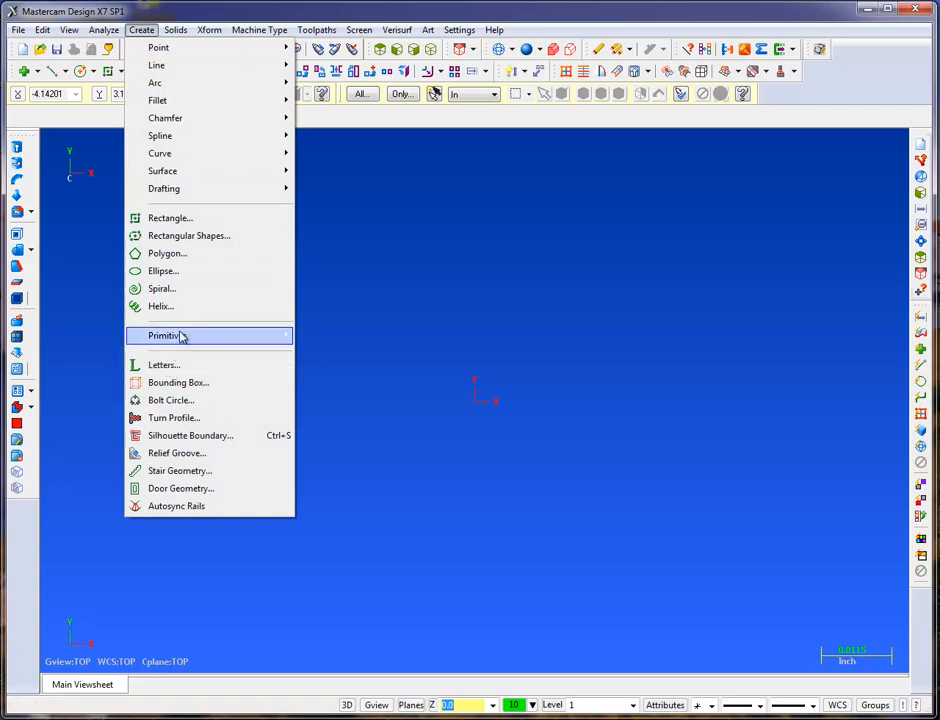
pyautogui.moveTo(180, 336)
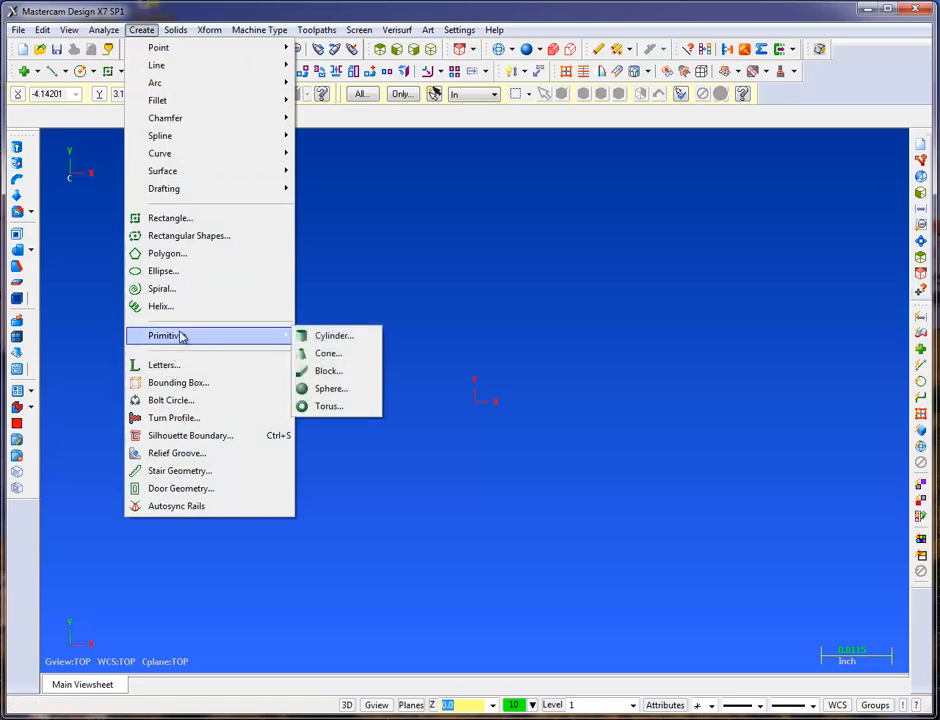
pyautogui.click(333, 372)
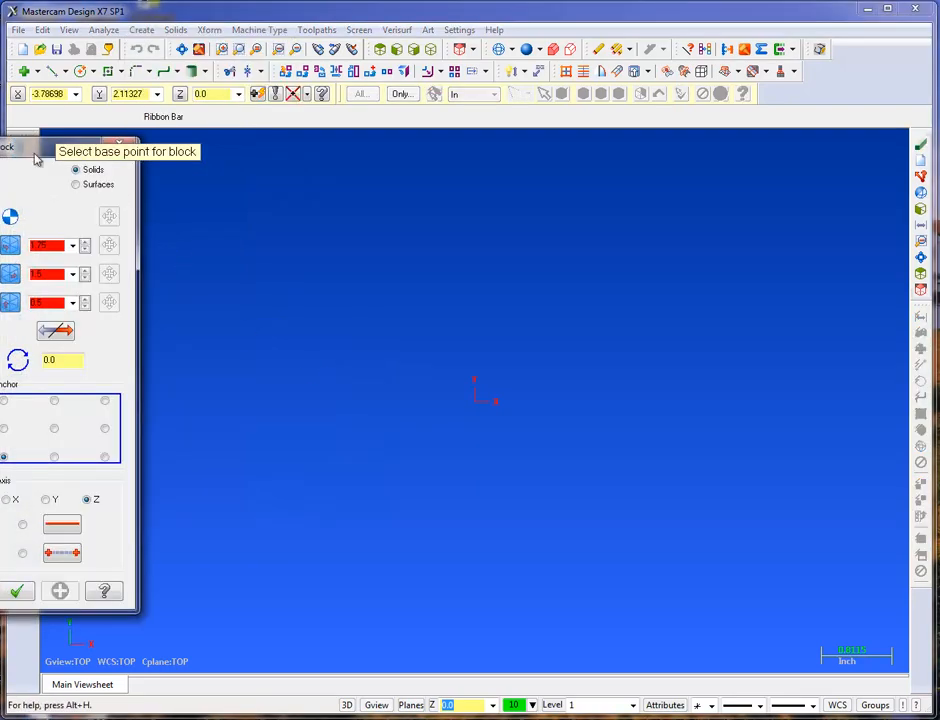
pyautogui.moveTo(49, 187); pyautogui.dragTo(203, 187)
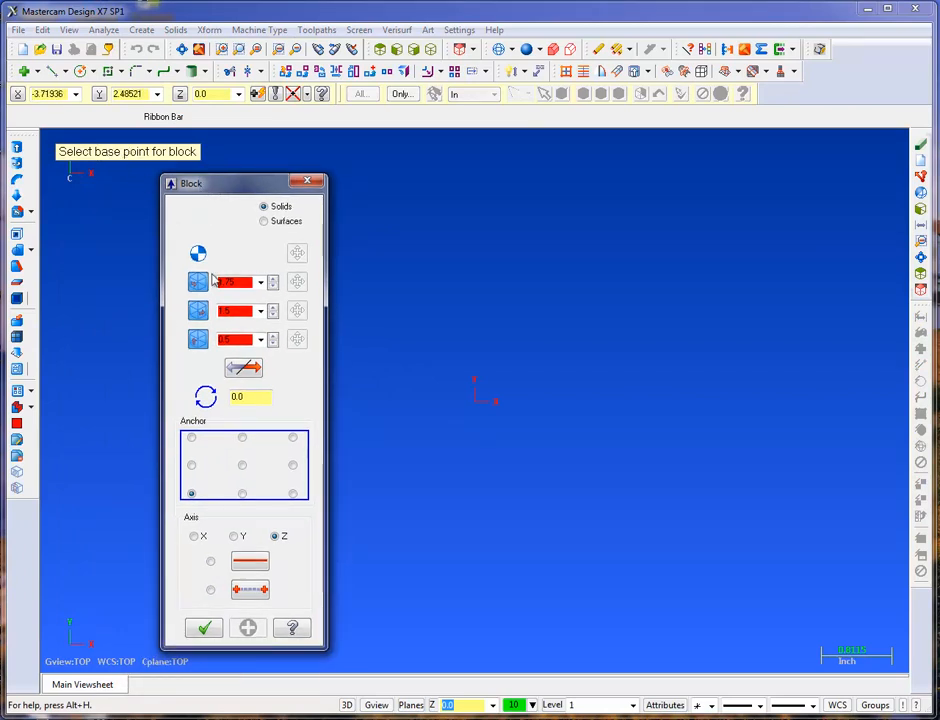
pyautogui.click(467, 418)
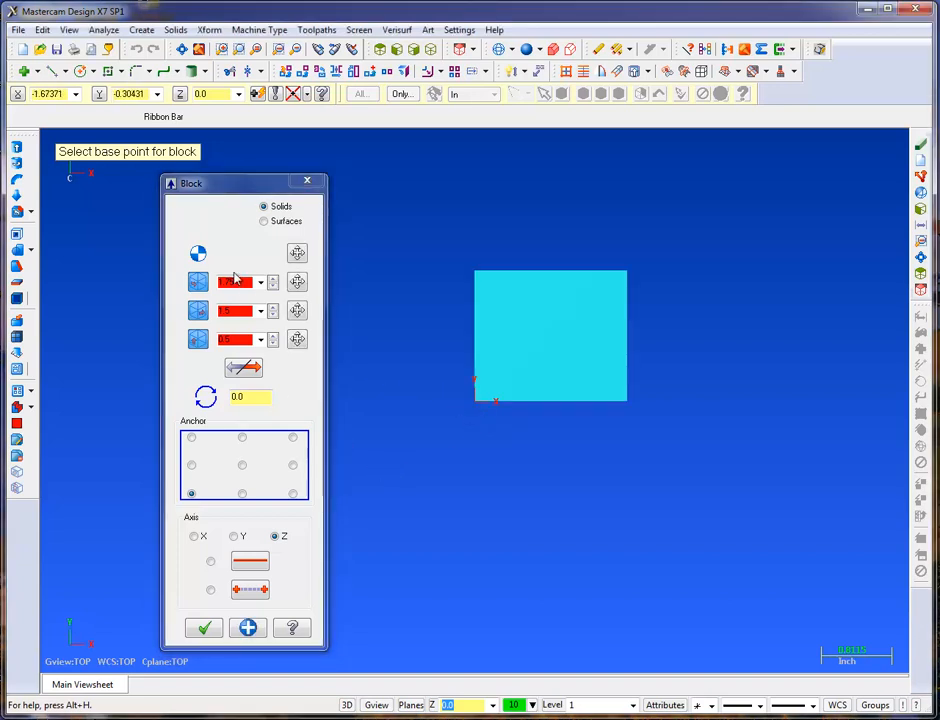
# Step: Unlock the block's length, width and height values for editing
pyautogui.moveTo(275, 312); pyautogui.dragTo(285, 315, button='middle')
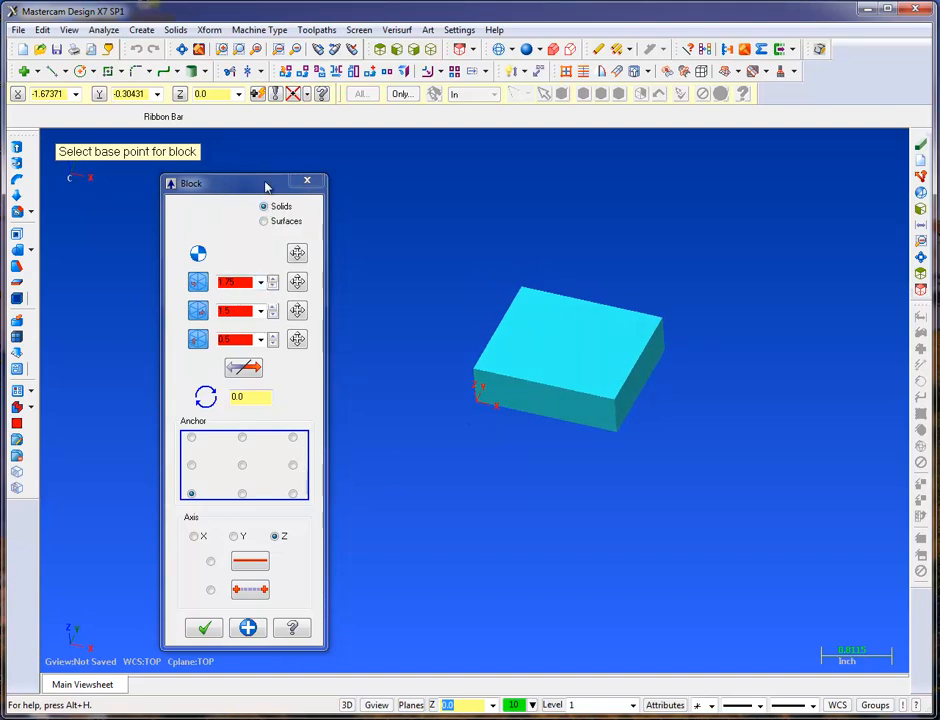
pyautogui.moveTo(276, 183); pyautogui.dragTo(338, 152)
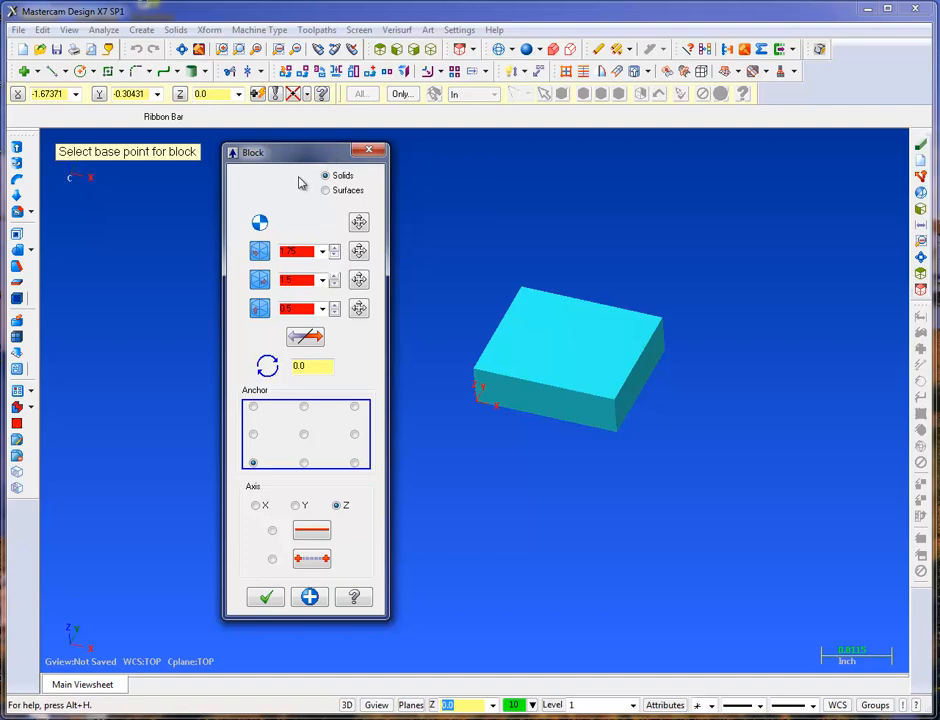
pyautogui.click(236, 155)
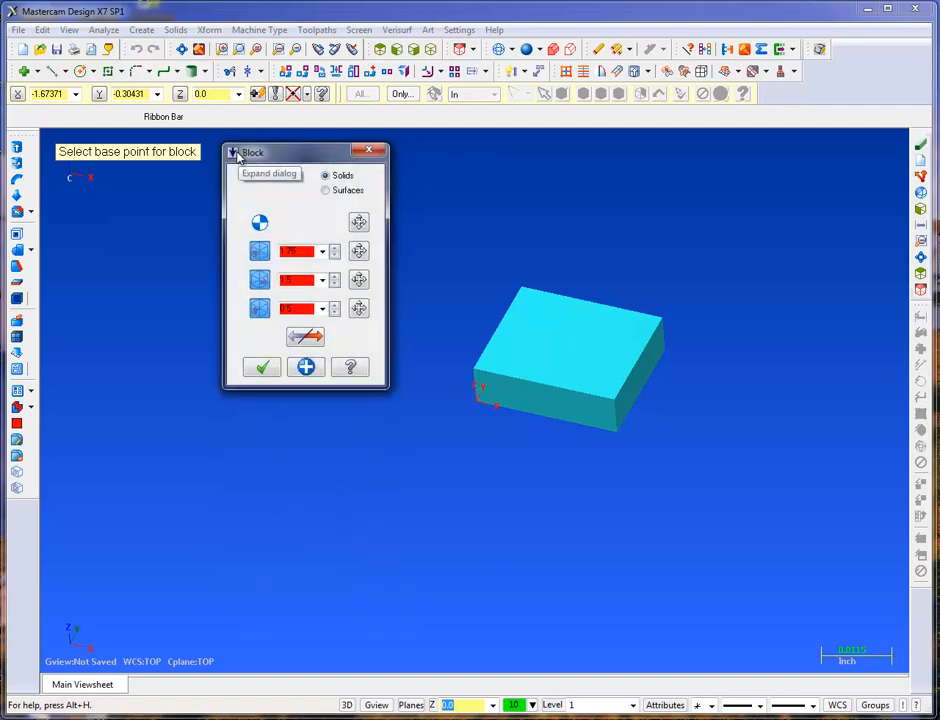
pyautogui.click(236, 155)
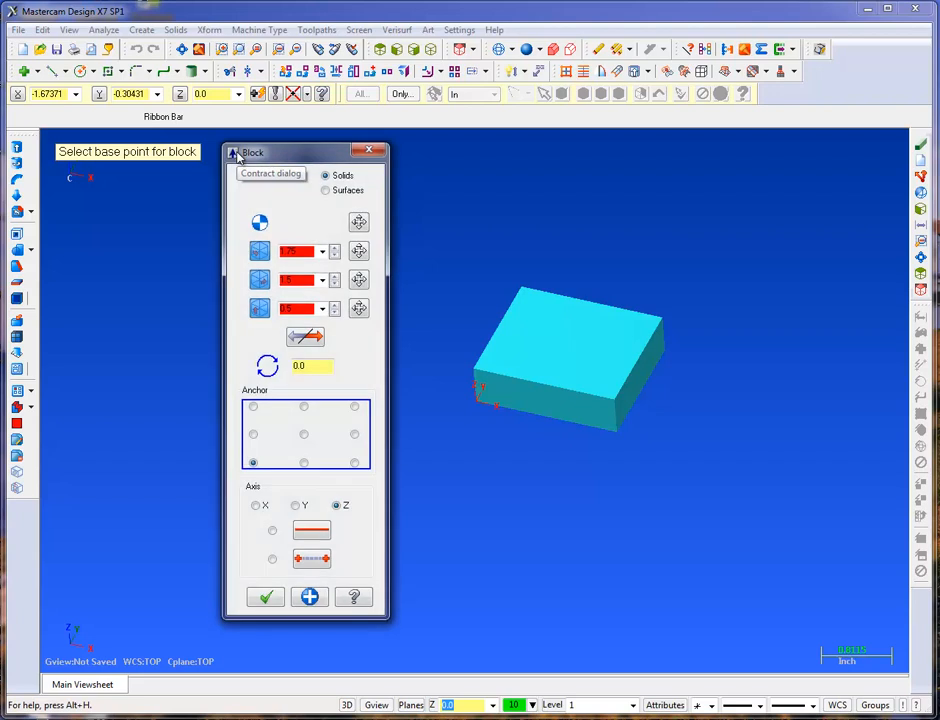
pyautogui.click(268, 256)
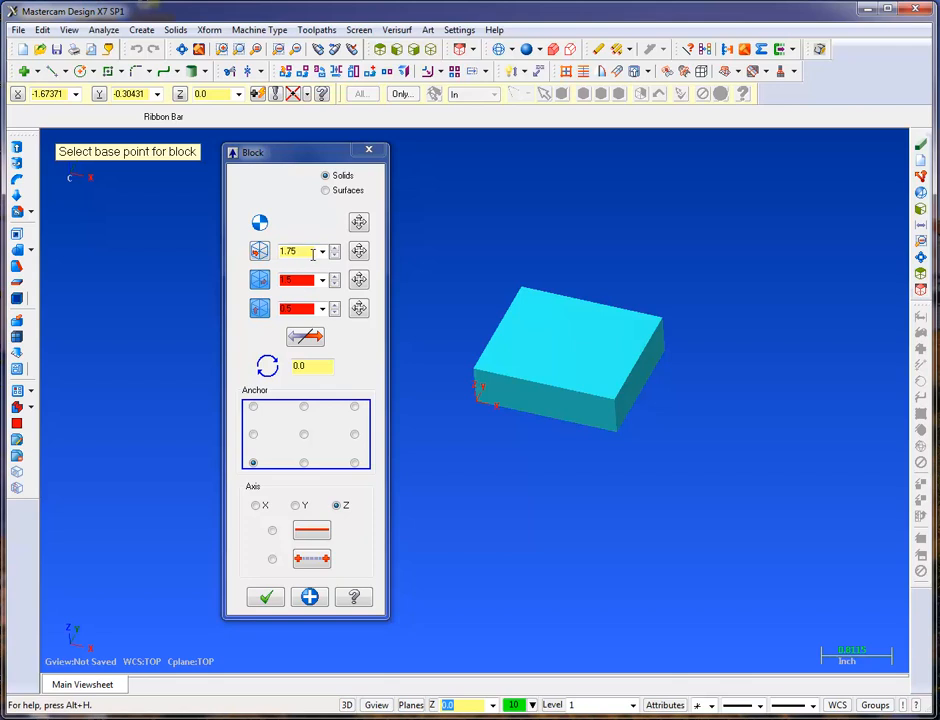
pyautogui.click(266, 282)
pyautogui.click(267, 311)
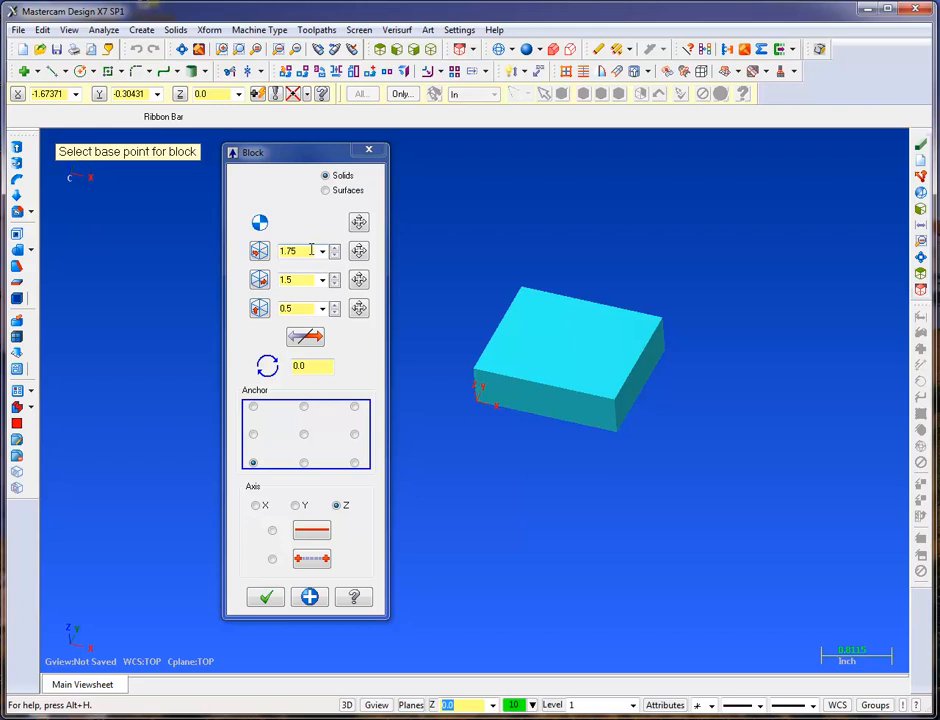
# Step: Set the block's length to 3.5 (3+1/2), its width to 1.5 (1+1/2) and its height to 1 inch
pyautogui.click(259, 251)
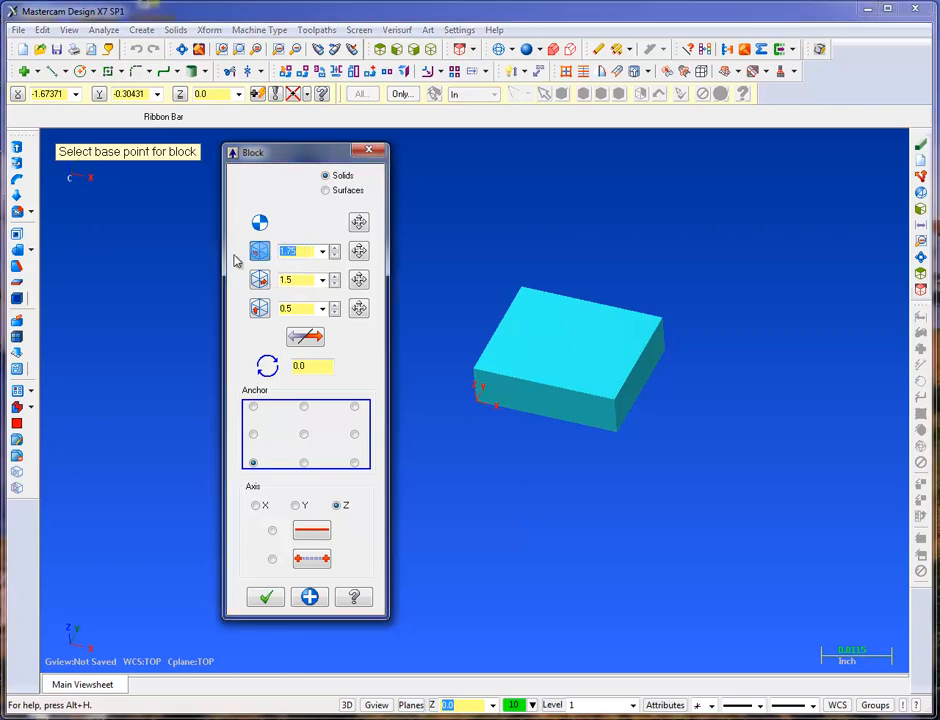
pyautogui.write('3+1/2')
pyautogui.press('Tab')
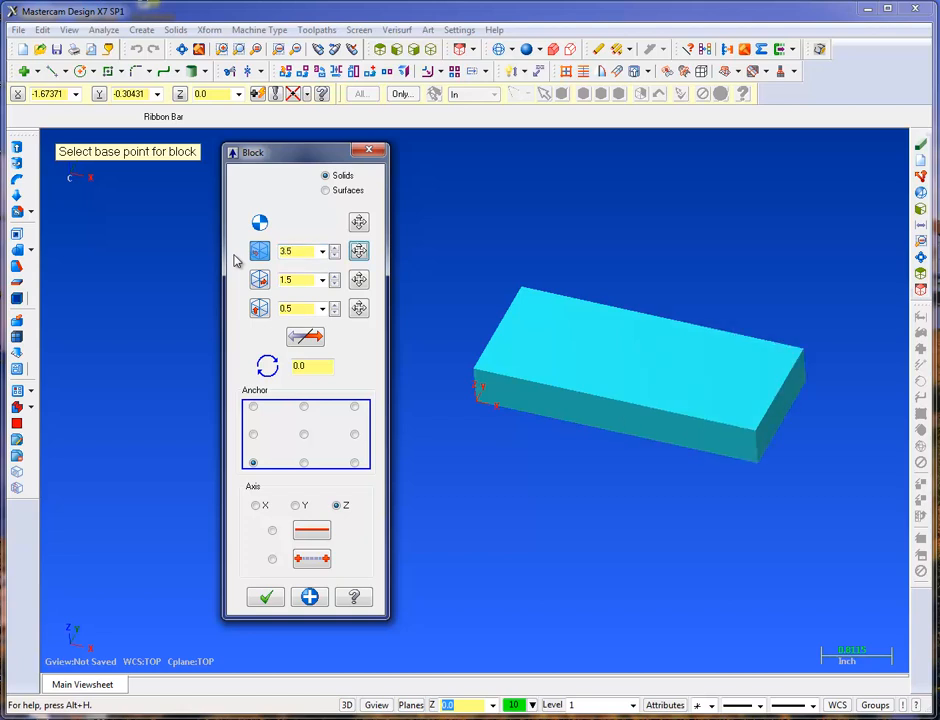
pyautogui.doubleClick(307, 279)
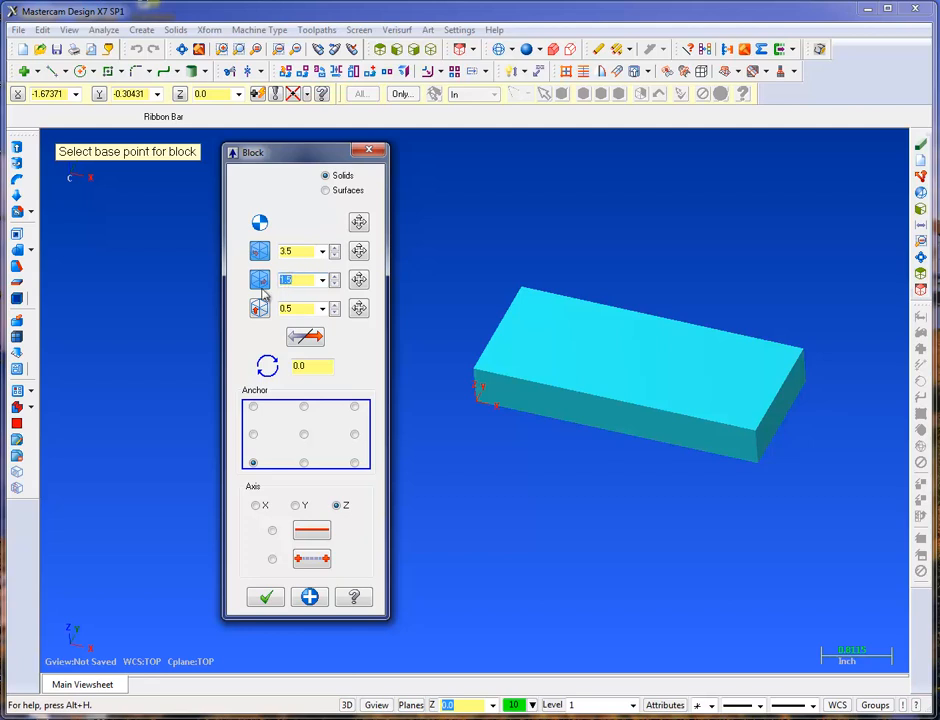
pyautogui.write('1.')
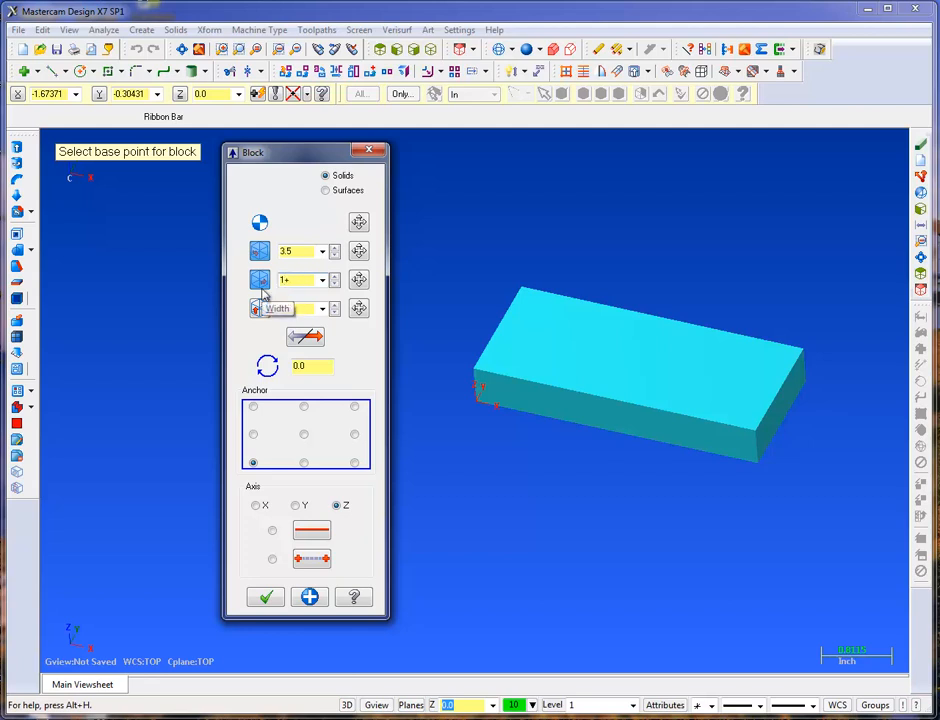
pyautogui.write('1/2')
pyautogui.press('Return')
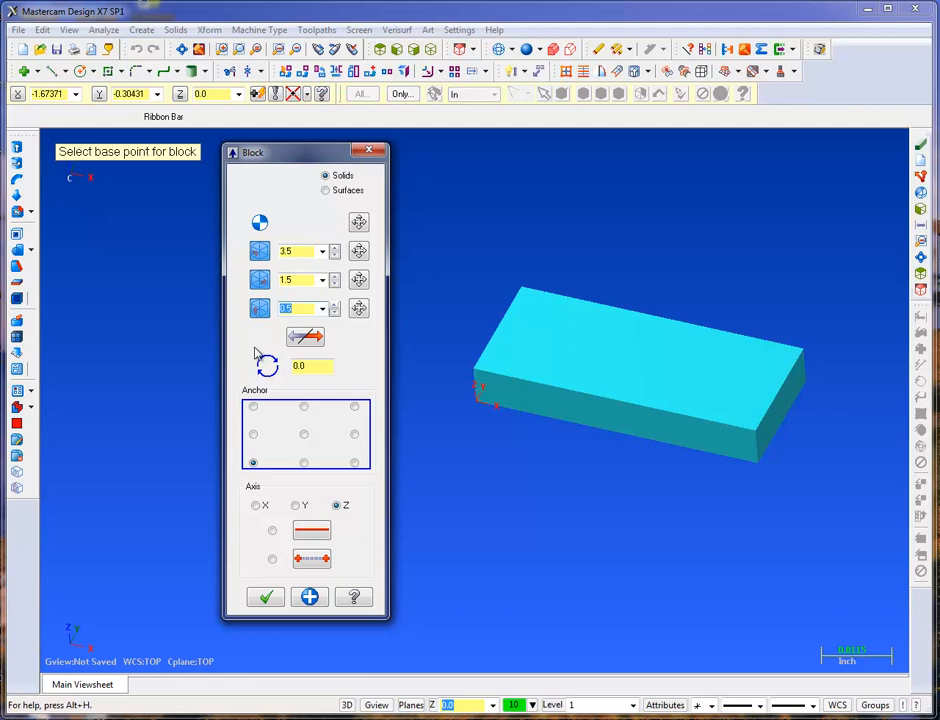
pyautogui.write('1')
pyautogui.press('Return')
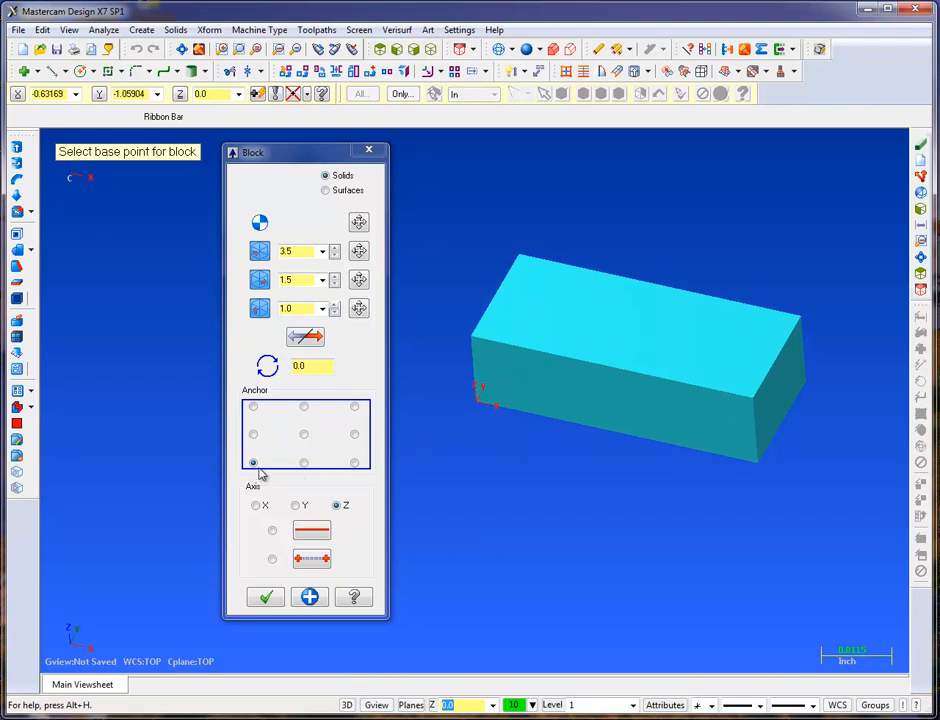
# Step: Compare the left-side anchor positions, anchor the block at its lower-left corner, and create it while keeping the Block command active
pyautogui.click(254, 434)
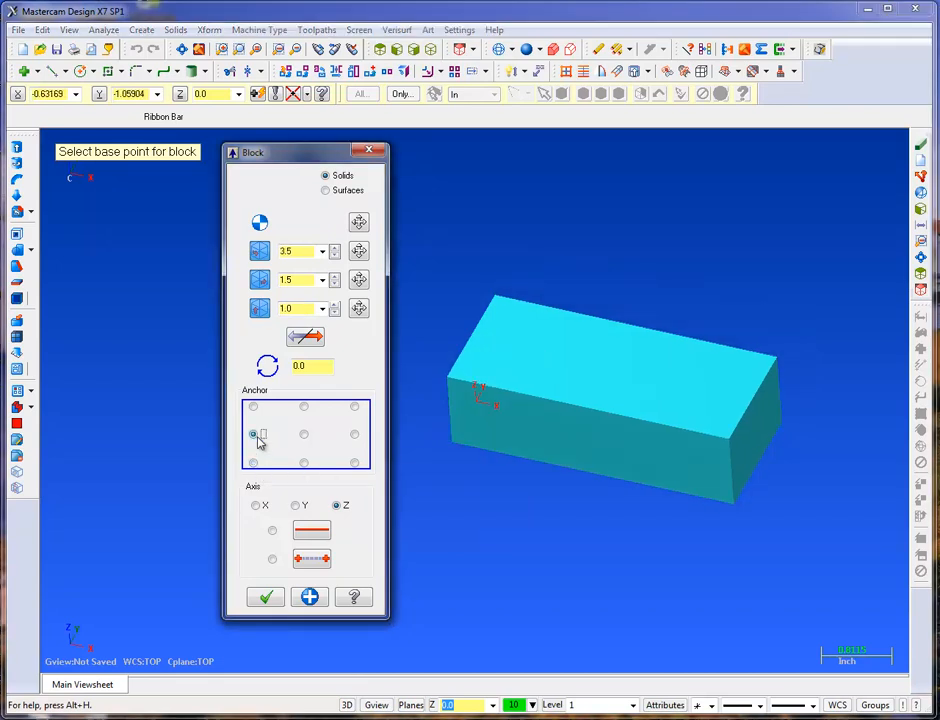
pyautogui.click(255, 409)
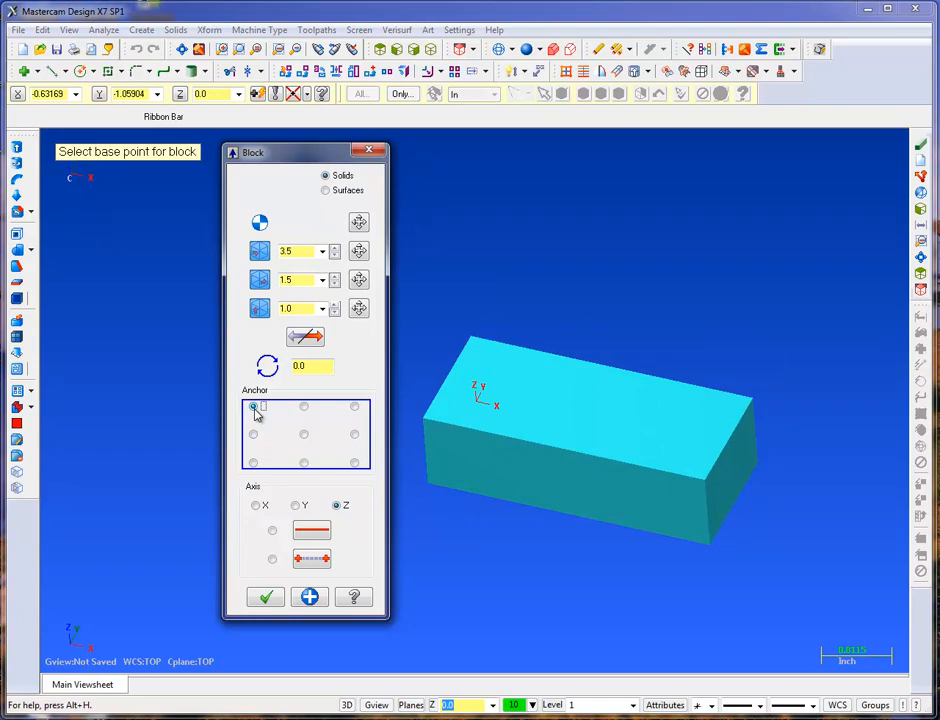
pyautogui.click(254, 464)
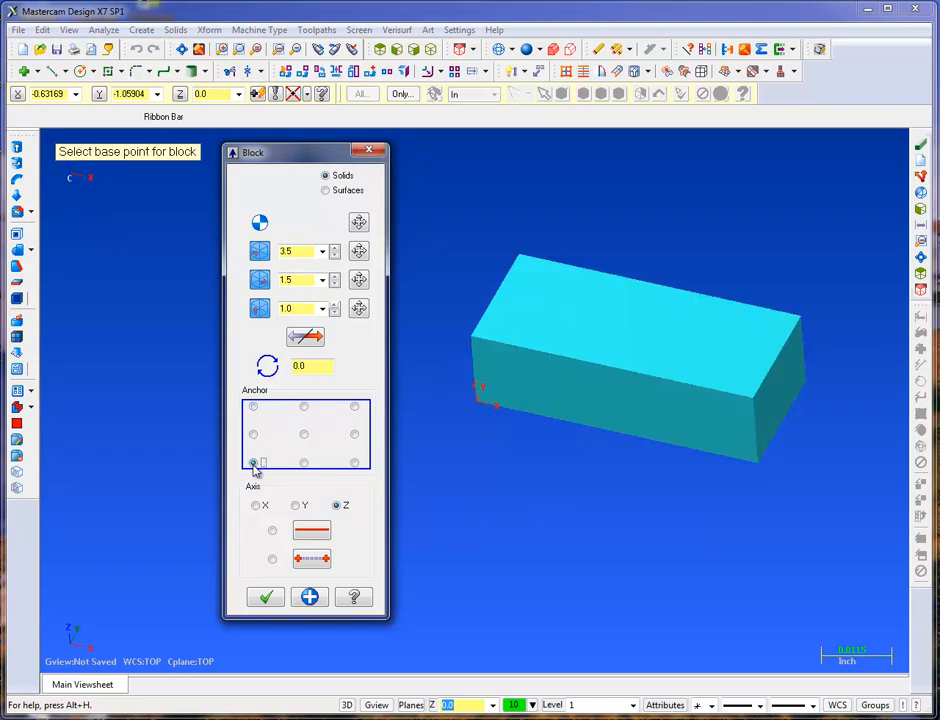
pyautogui.click(310, 597)
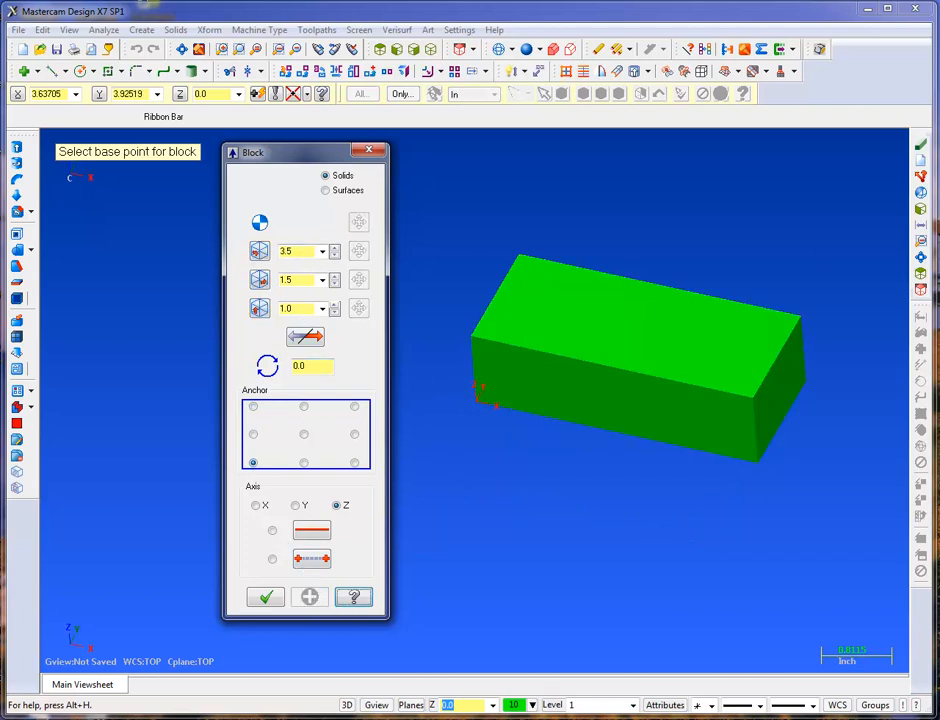
# Step: Consult the clamp drawing and set the second block's length to 1.75, the difference between 5 1/4 and 3 1/2
pyautogui.moveTo(939, 48); pyautogui.dragTo(615, 11)
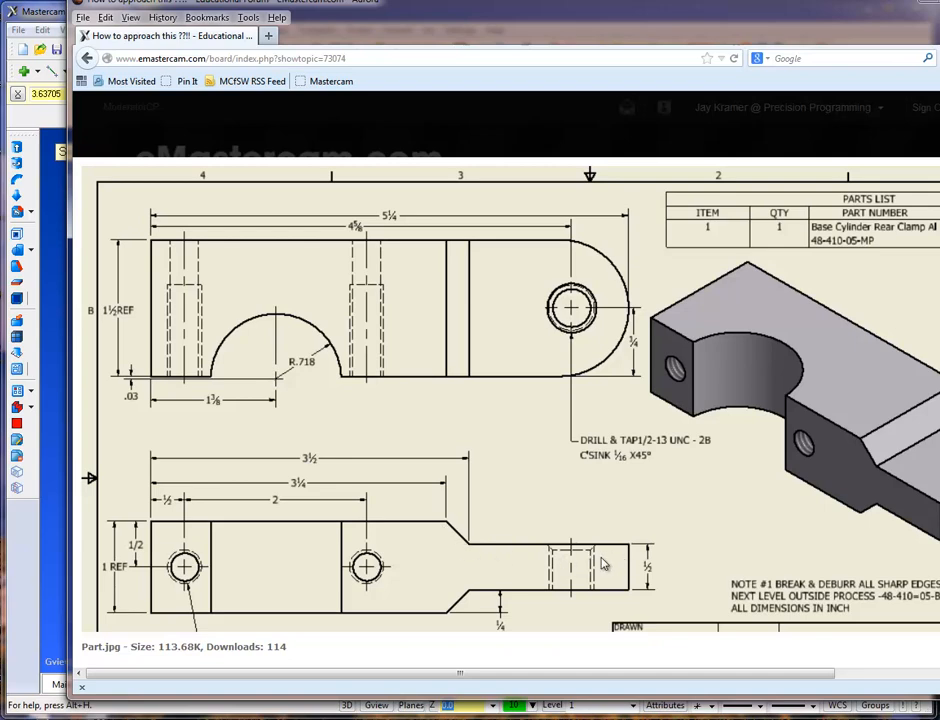
pyautogui.moveTo(560, 673)
pyautogui.mouseDown()
pyautogui.moveTo(566, 682)
pyautogui.moveTo(701, 676)
pyautogui.moveTo(607, 680)
pyautogui.mouseUp()
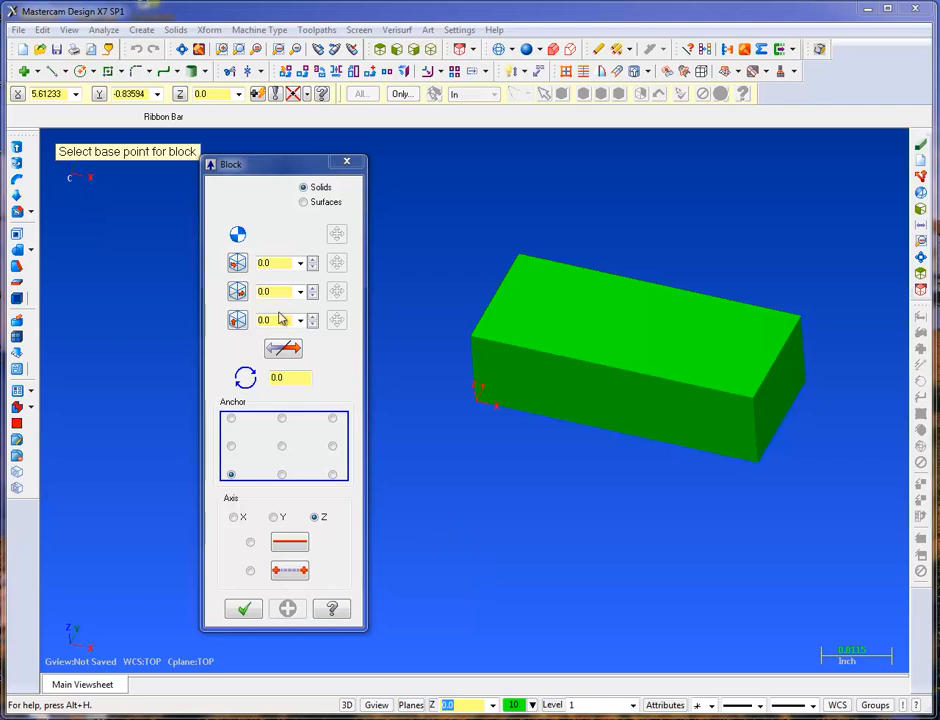
pyautogui.click(237, 262)
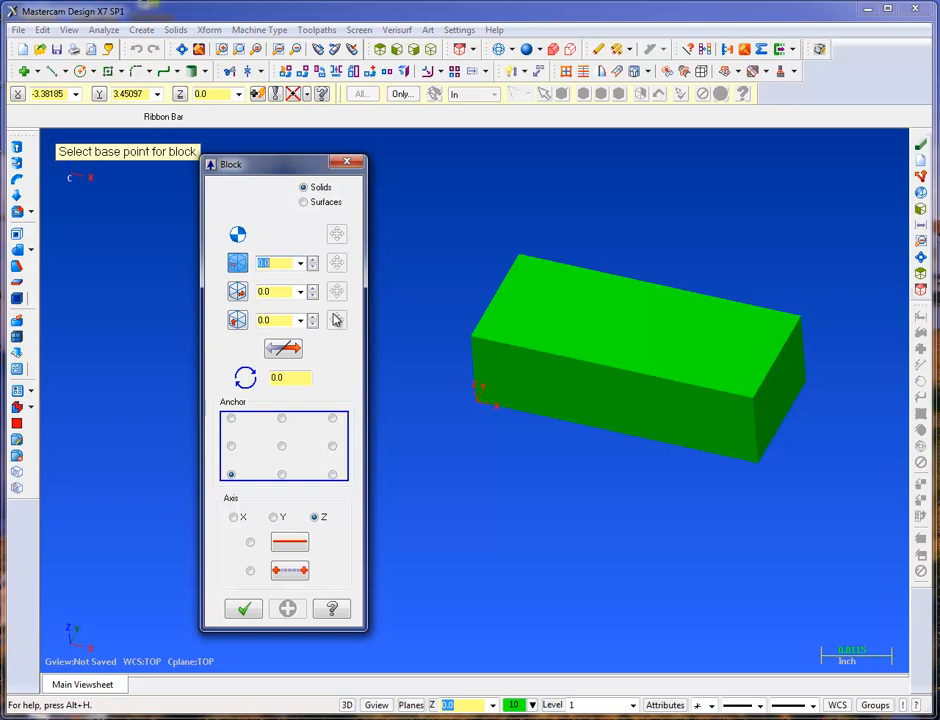
pyautogui.press('BackSpace')
pyautogui.write('6+1')
pyautogui.write('/4')
pyautogui.write(')')
pyautogui.write('3')
pyautogui.write('4')
pyautogui.write('1/')
pyautogui.write('5')
pyautogui.press('BackSpace')
pyautogui.write('2')
pyautogui.press('Return')
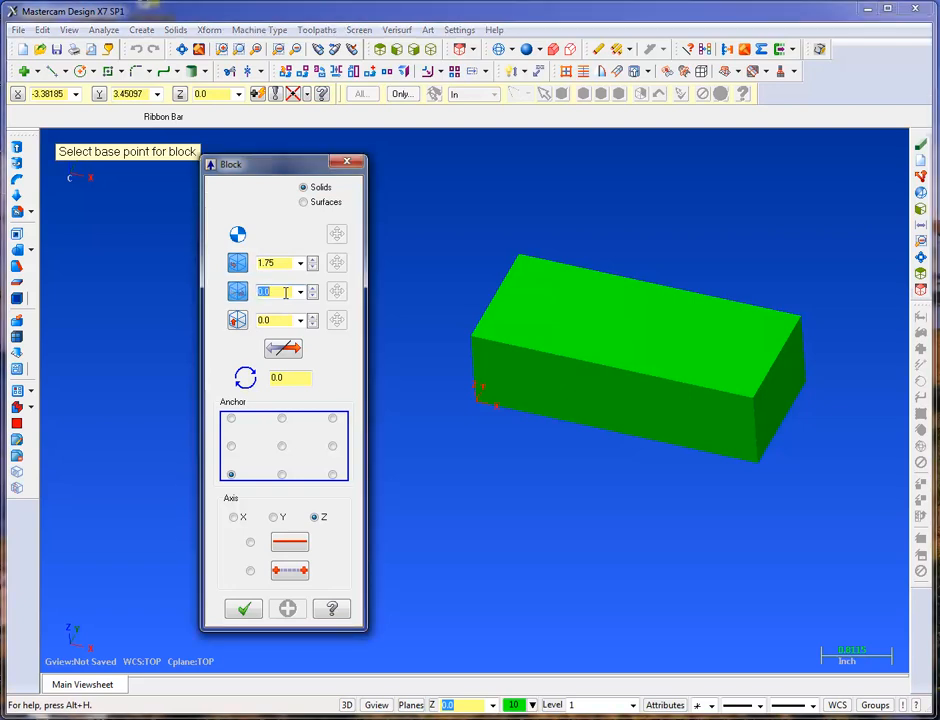
# Step: Set the second block's width to the previously used 1.5 and its height to 0.5 inch
pyautogui.click(300, 292)
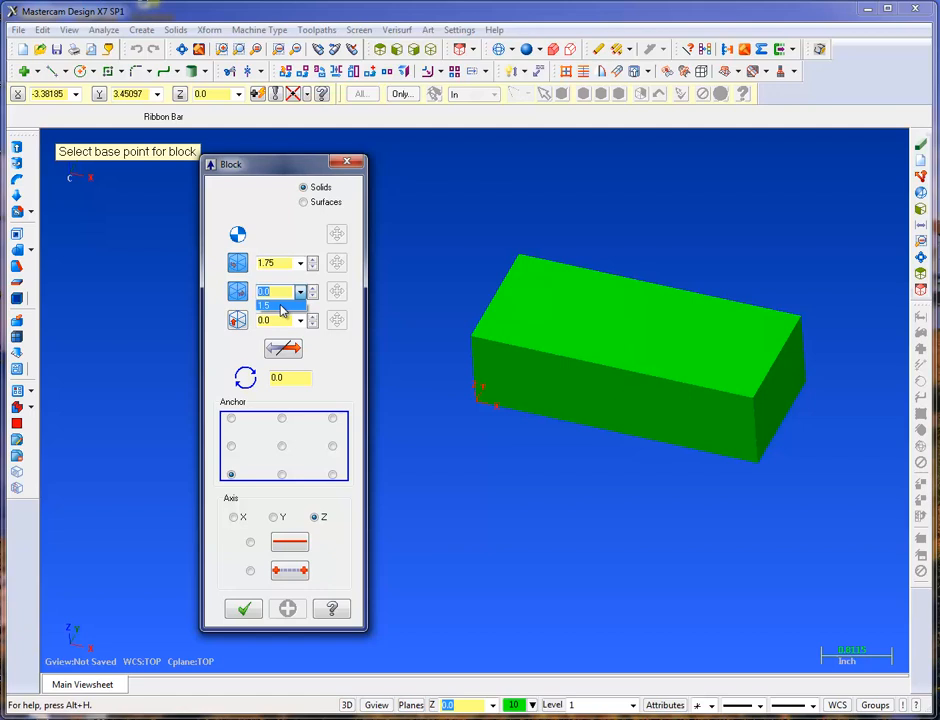
pyautogui.click(287, 305)
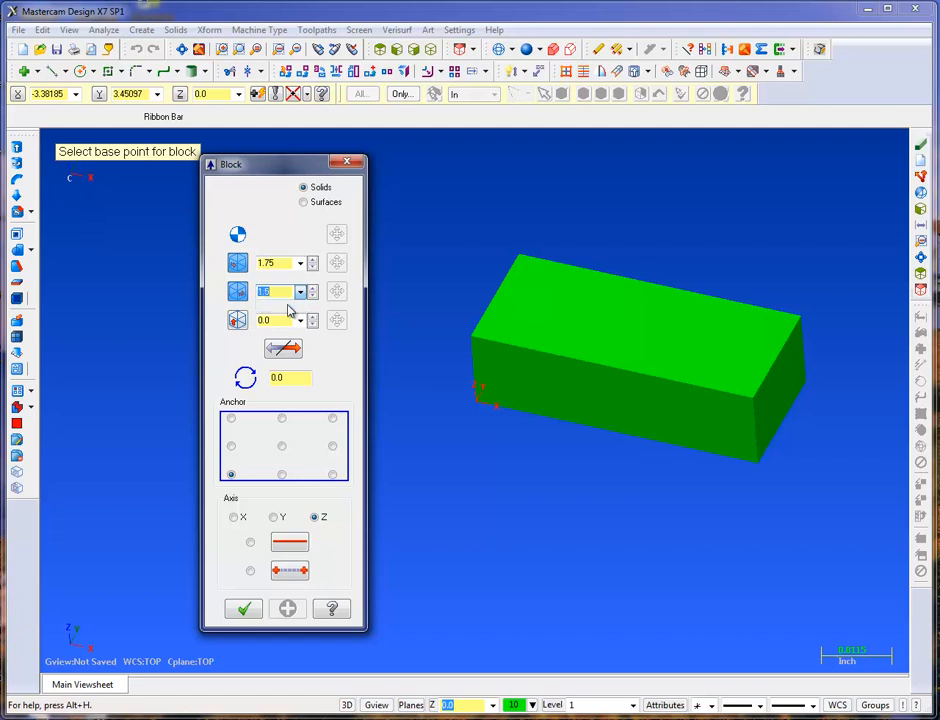
pyautogui.click(280, 324)
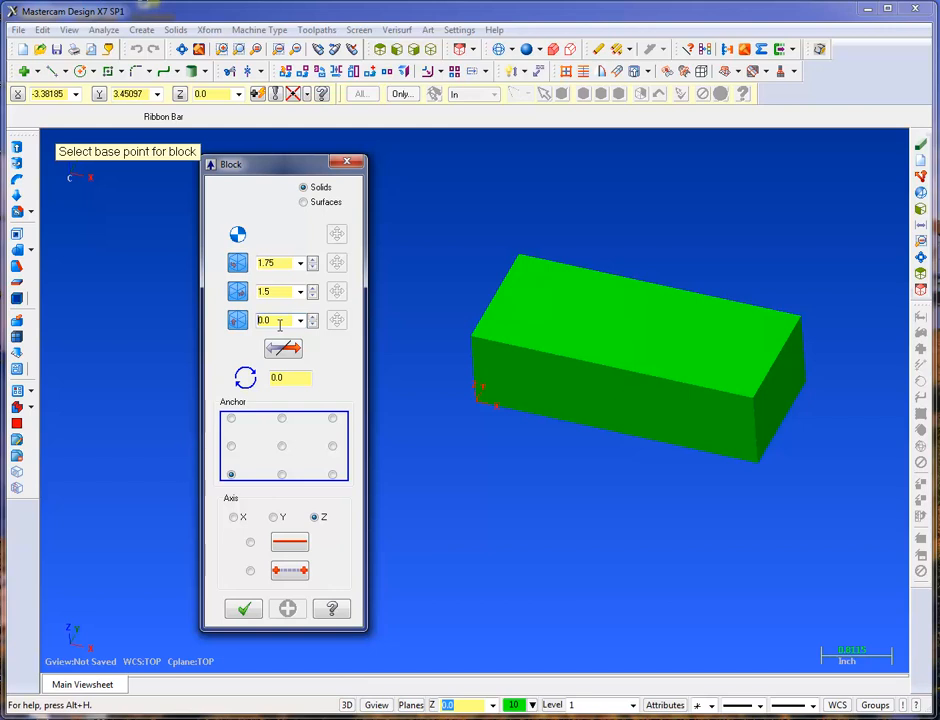
pyautogui.write('.5')
pyautogui.press('Return')
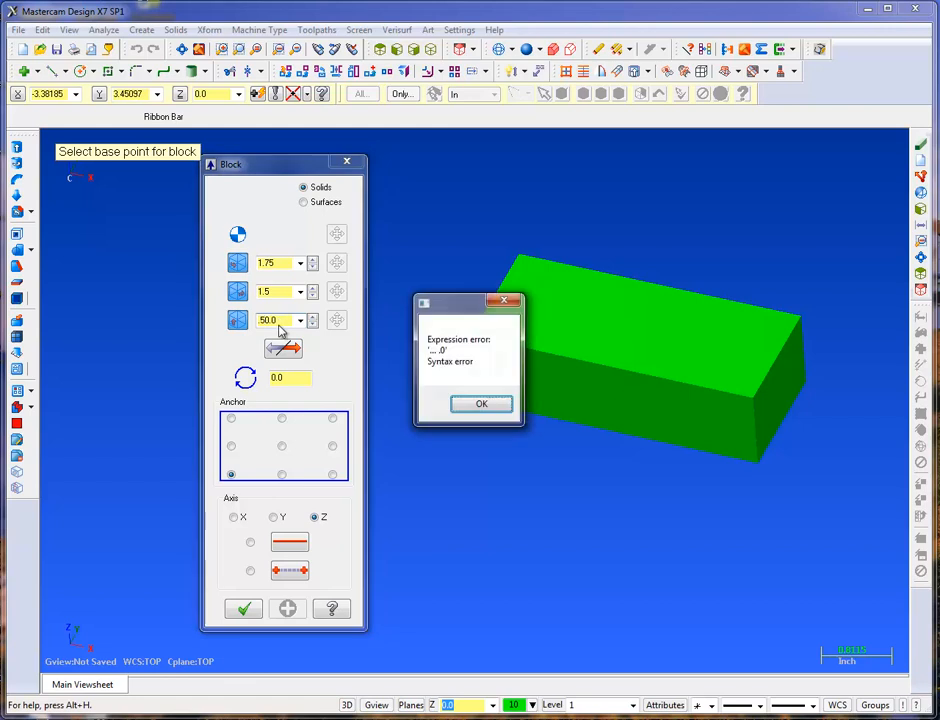
pyautogui.click(462, 405)
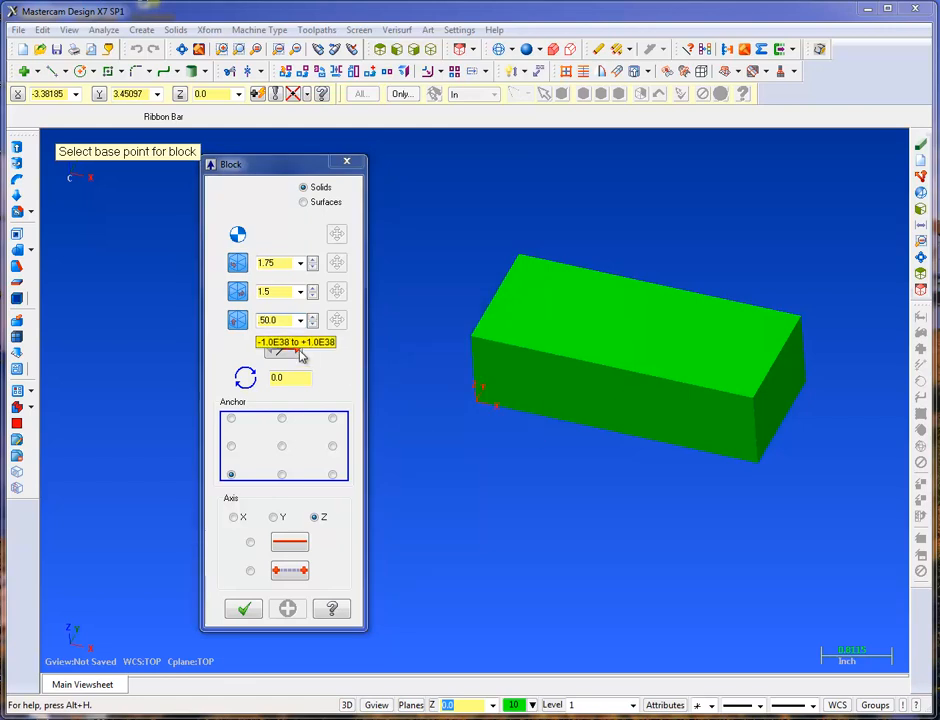
pyautogui.click(298, 352)
pyautogui.moveTo(276, 321); pyautogui.dragTo(228, 331)
pyautogui.write('.5')
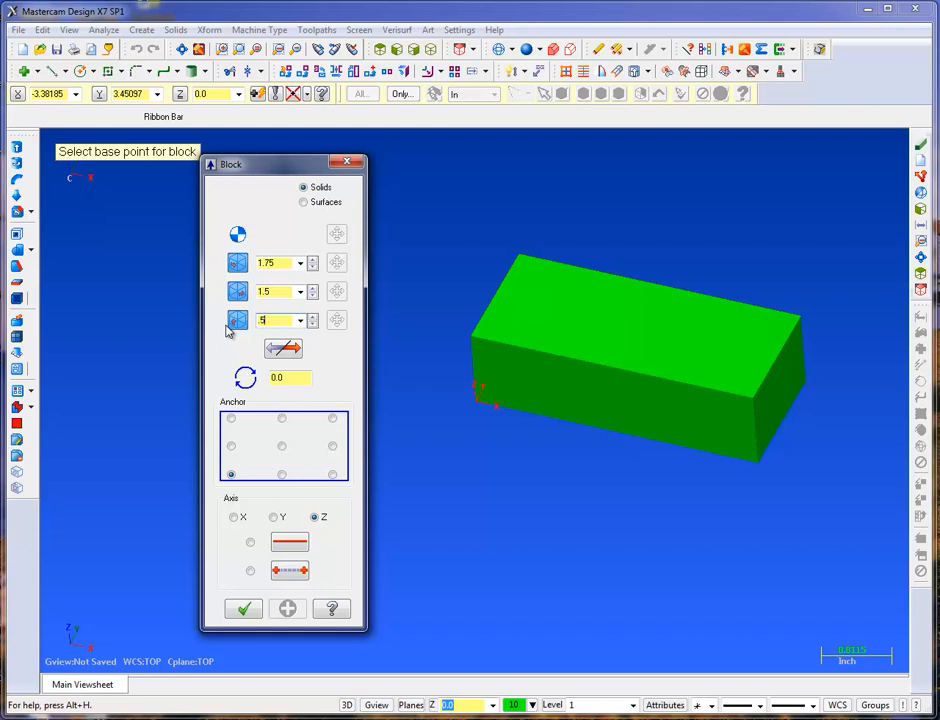
pyautogui.press('Tab')
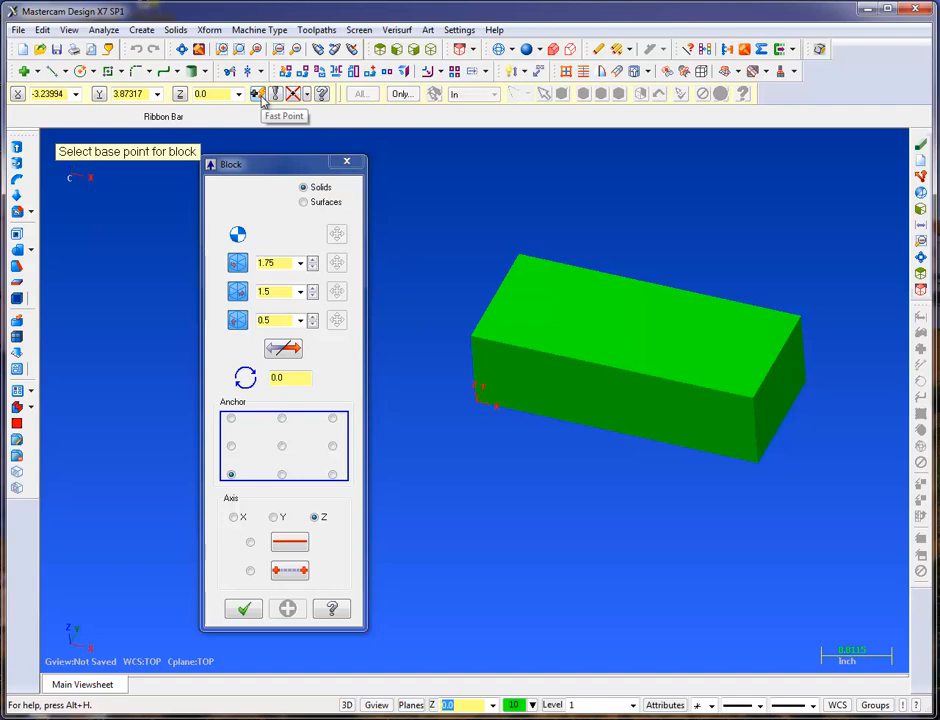
# Step: Check in the AutoCursor settings that Default to Fast Point mode is enabled, and accept the settings
pyautogui.rightClick(445, 180)
pyautogui.click(490, 526)
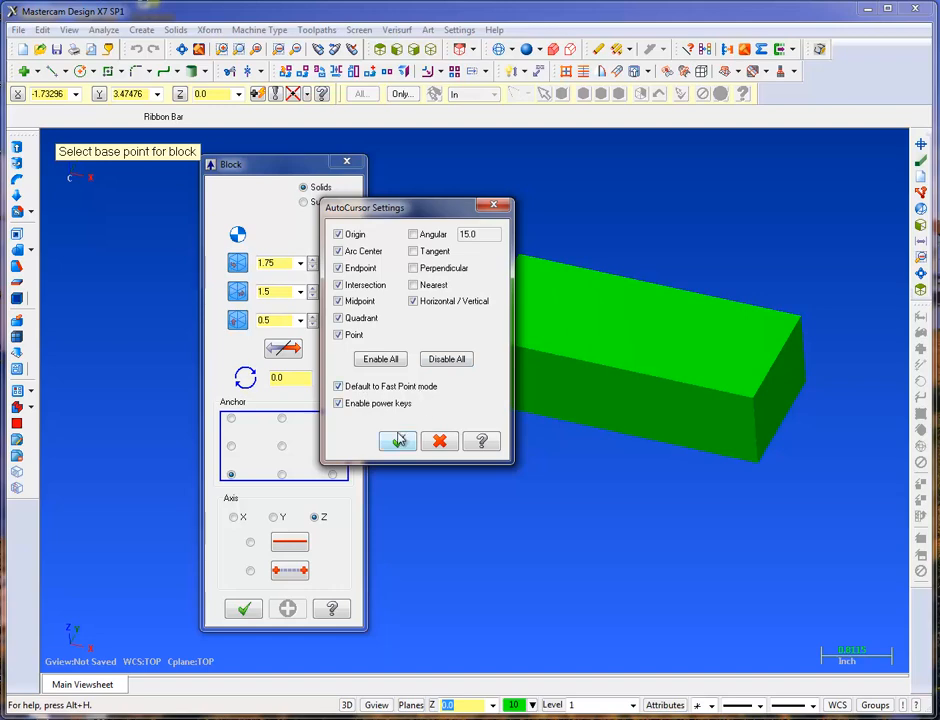
pyautogui.click(397, 441)
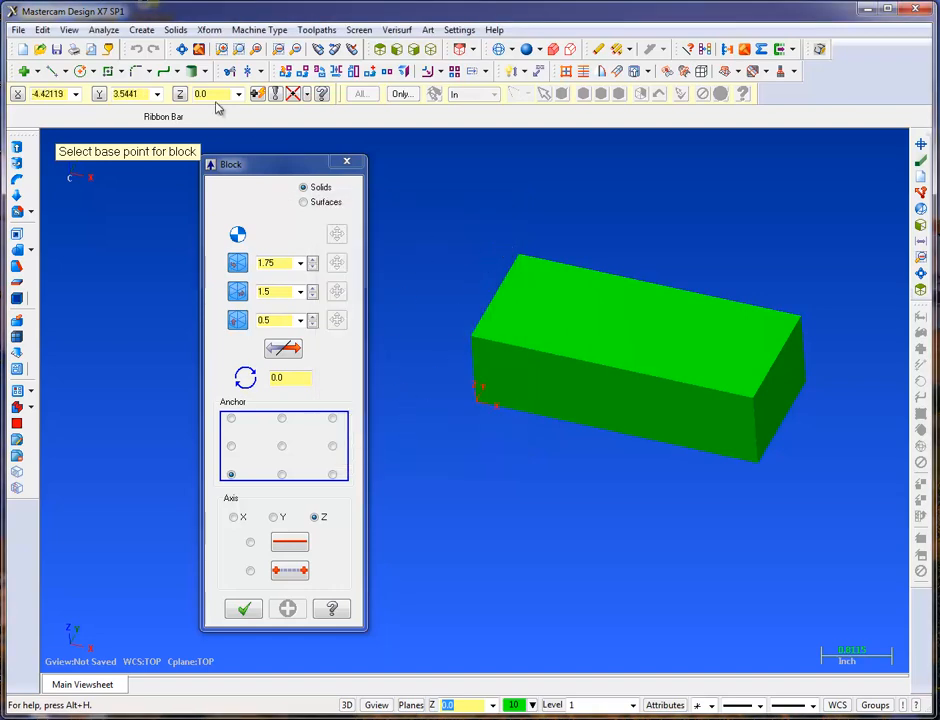
# Step: Place the second block's base point at X 3.5, Y 0, Z 0.25 and finish creating the block
pyautogui.press('space')
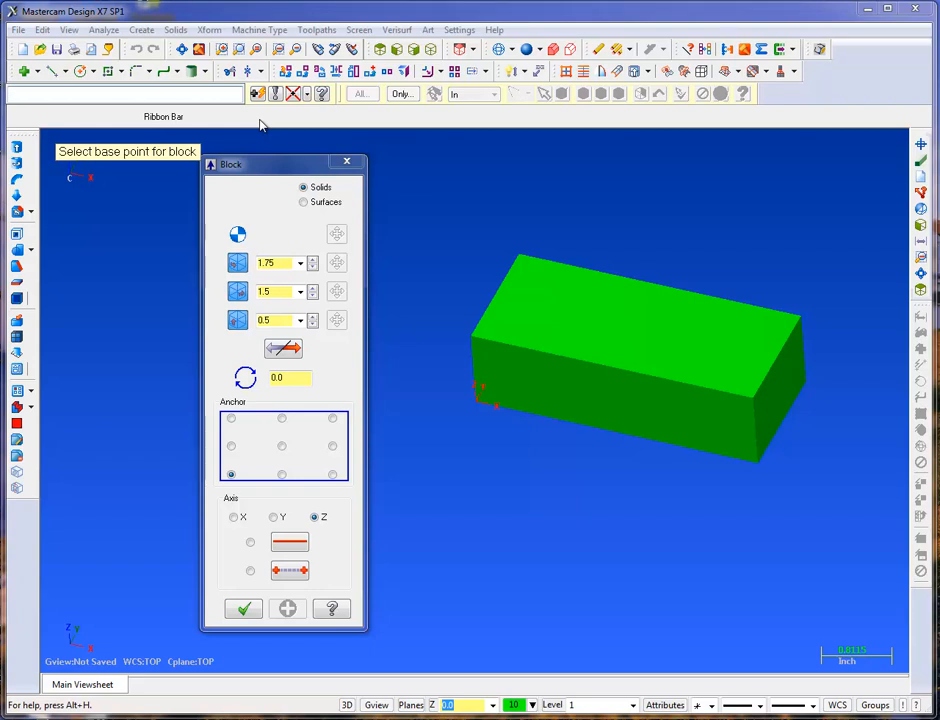
pyautogui.write('3.5,')
pyautogui.press('BackSpace')
pyautogui.write(',0,.25')
pyautogui.press('Return')
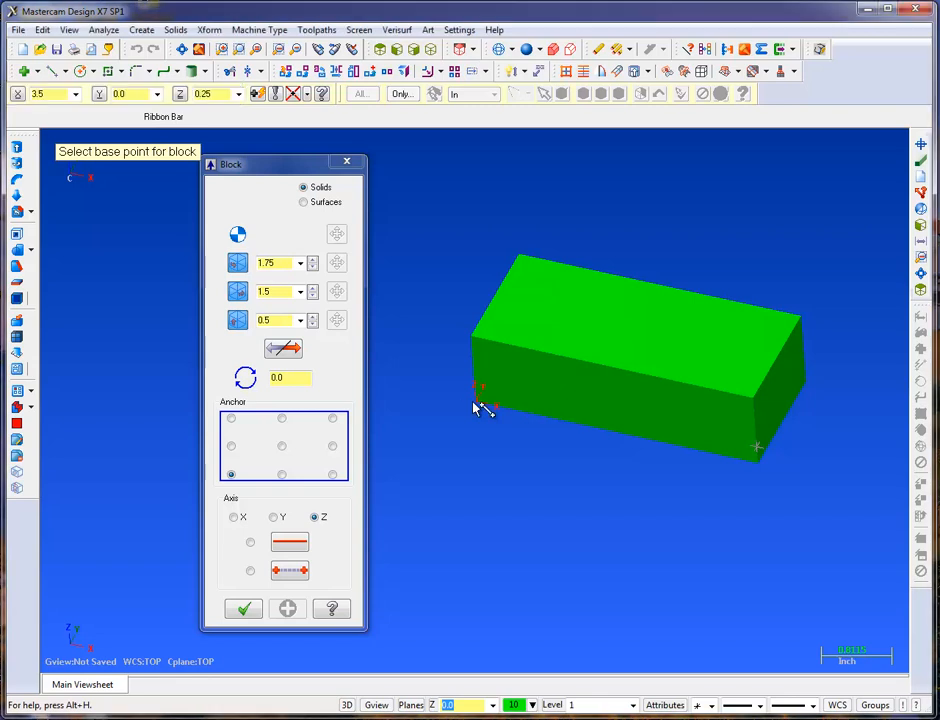
pyautogui.moveTo(475, 408); pyautogui.dragTo(475, 408, button='middle')
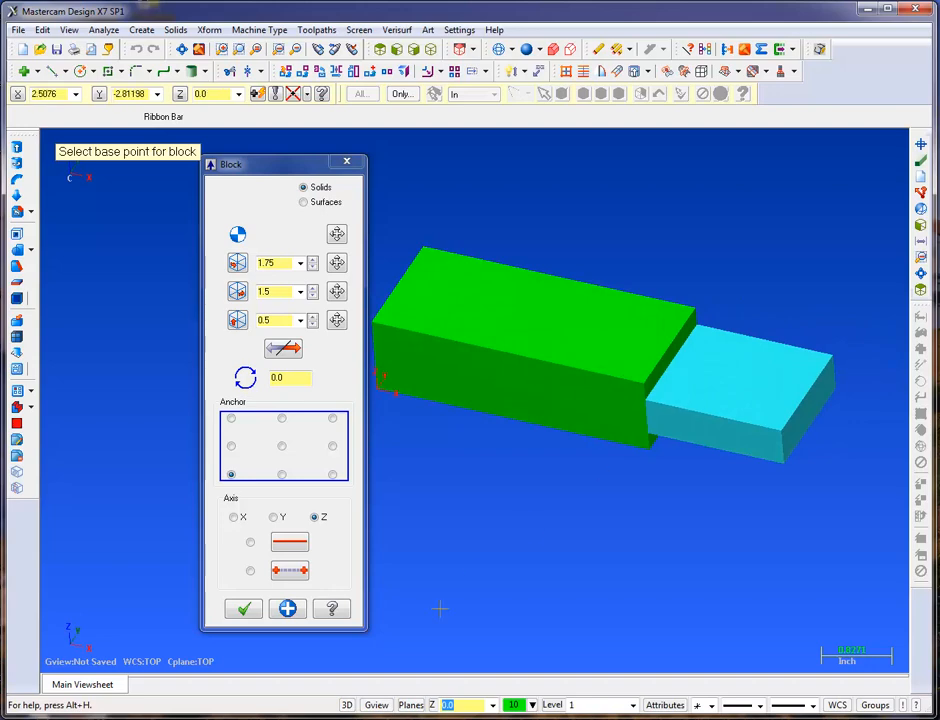
pyautogui.click(244, 609)
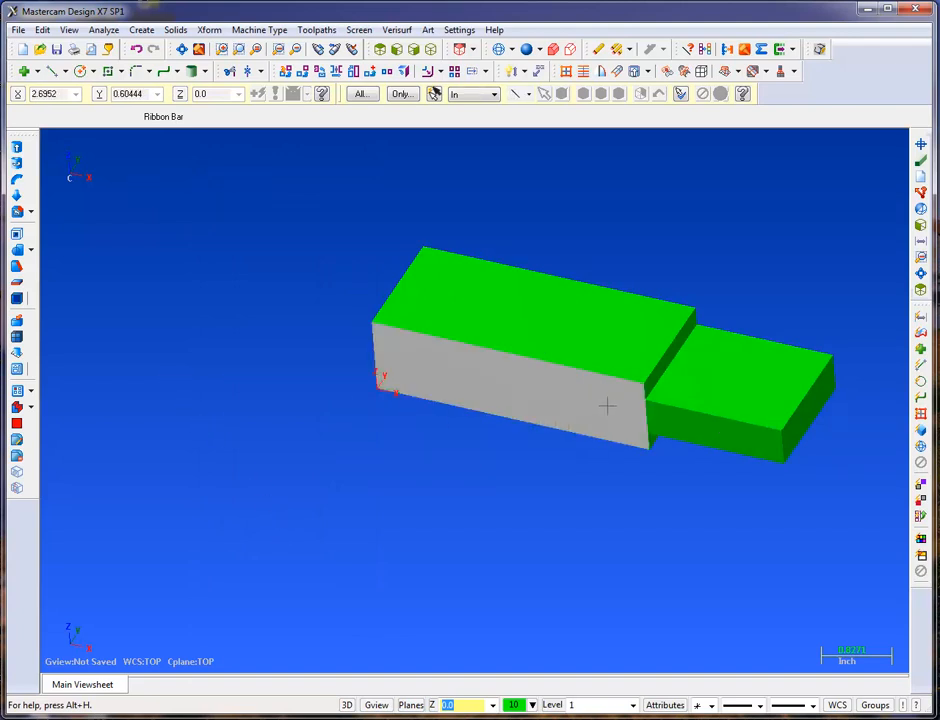
# Step: Join the two blocks into one solid with Boolean Add, using the larger block as target, and check that they select together
pyautogui.click(14, 252)
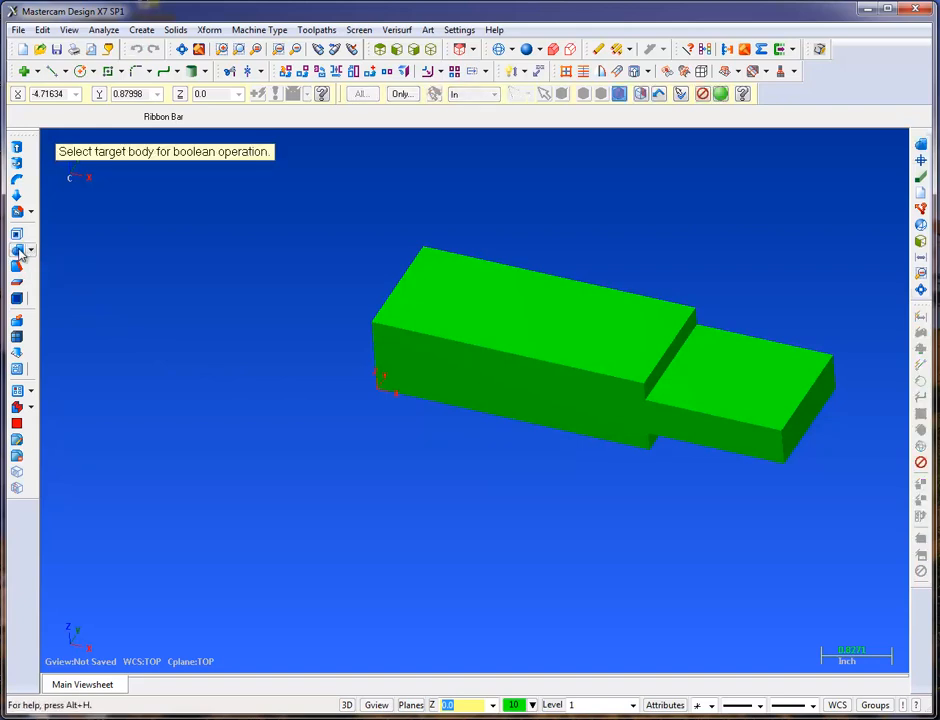
pyautogui.click(592, 354)
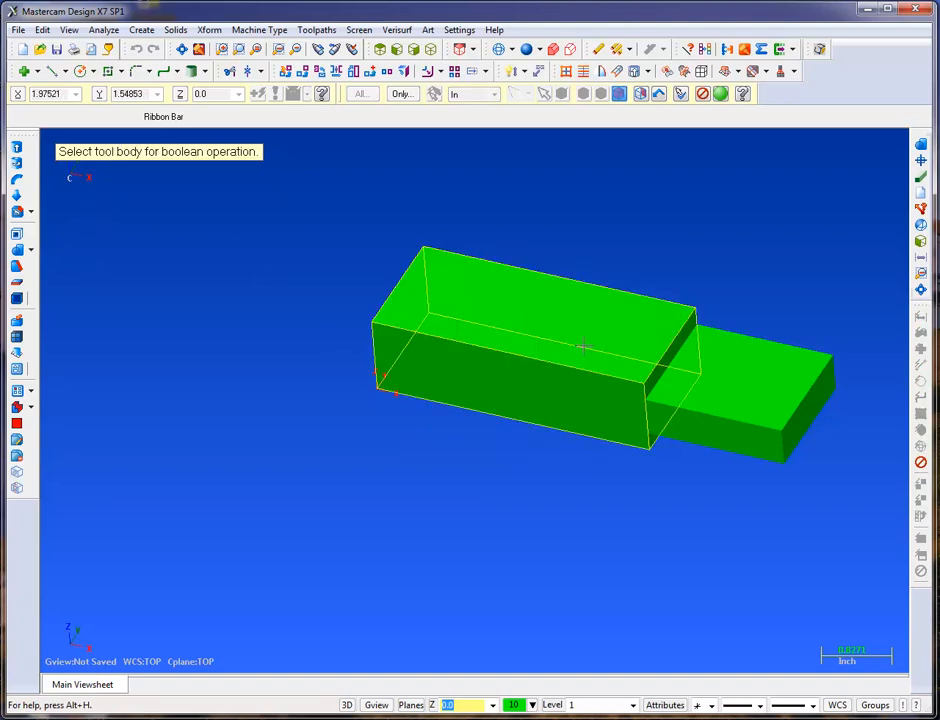
pyautogui.click(733, 377)
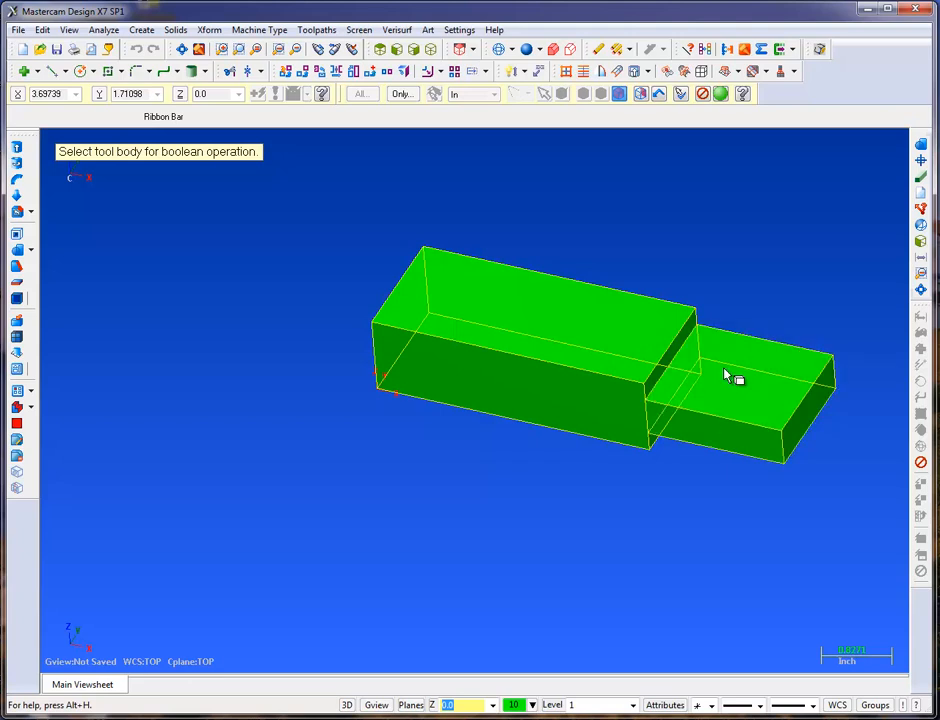
pyautogui.click(720, 94)
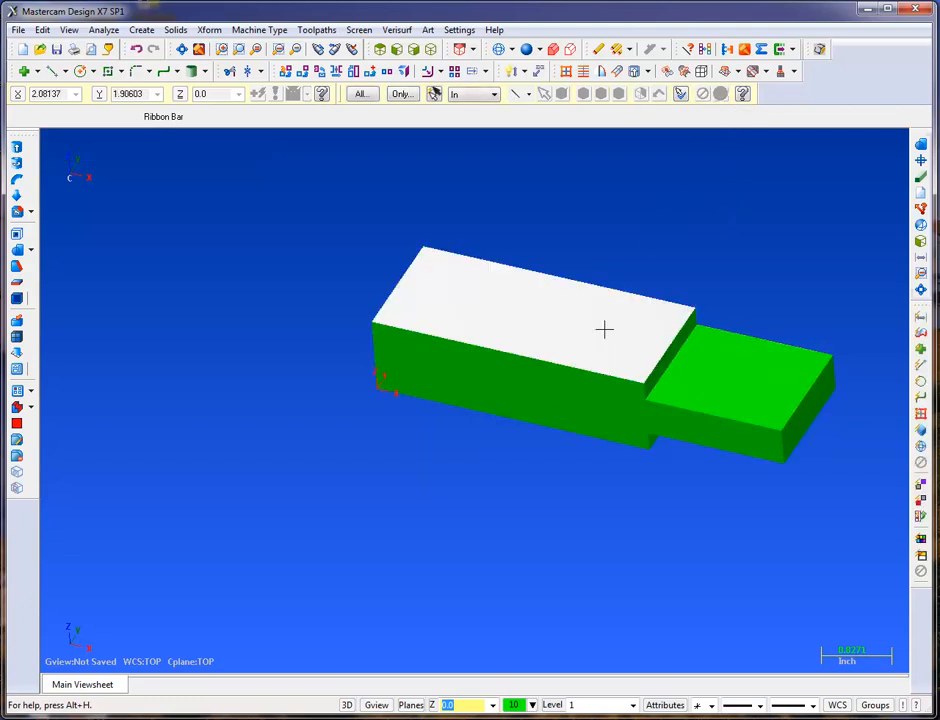
pyautogui.click(604, 329)
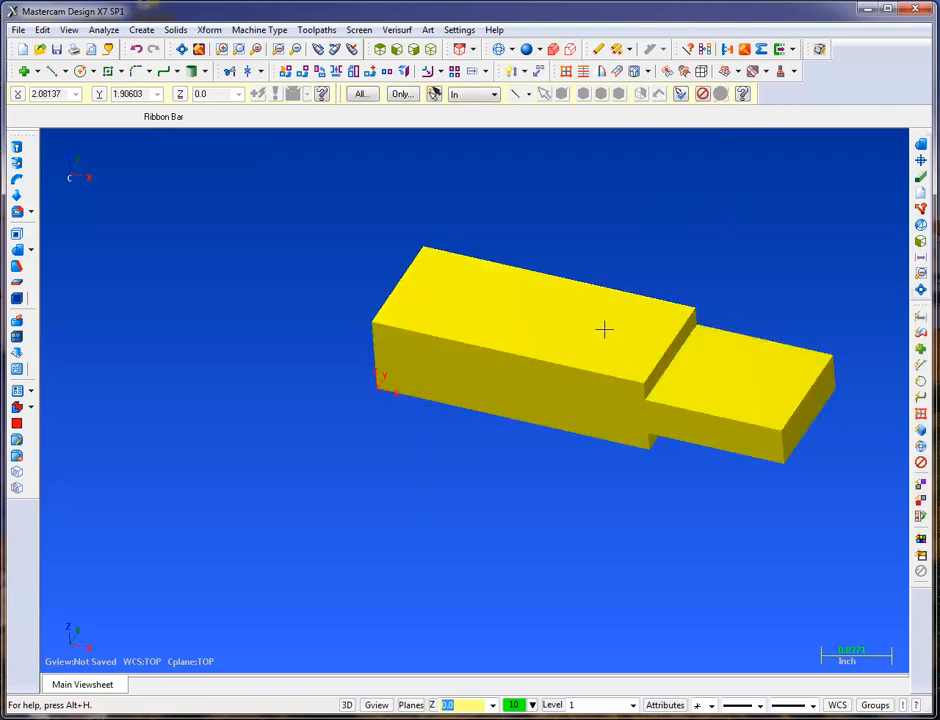
pyautogui.click(563, 275)
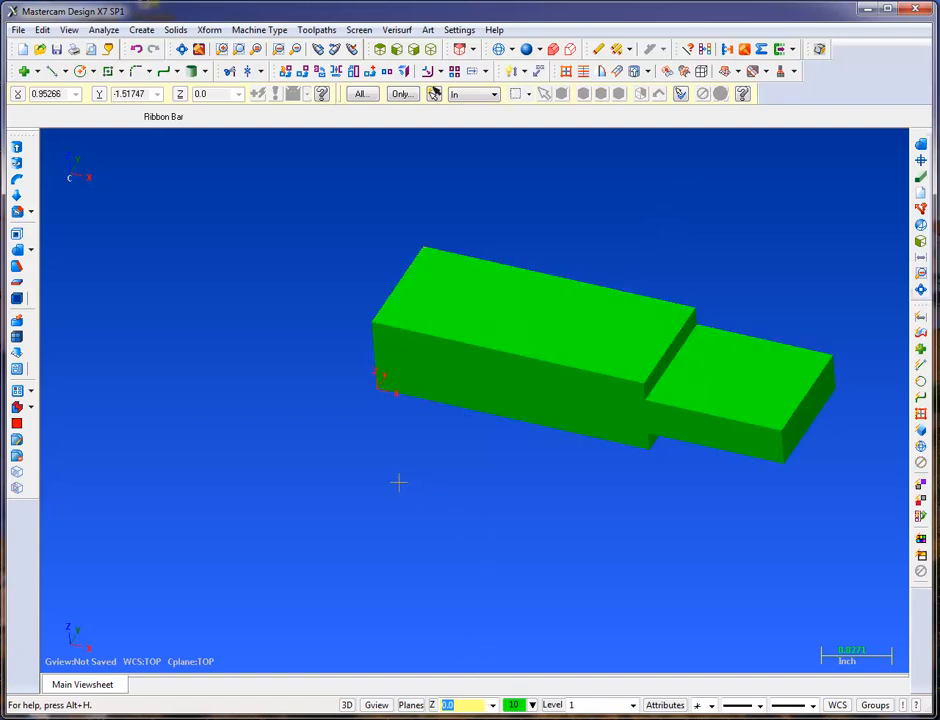
# Step: Name level 1 "Solid" in the Level Manager
pyautogui.hotkey('alt', 'z')
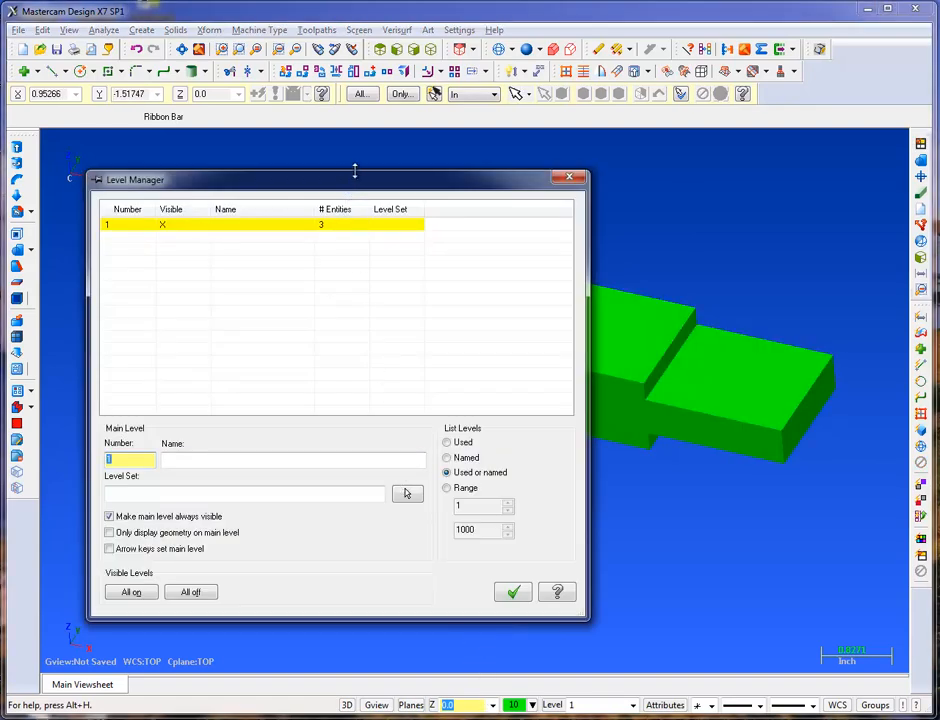
pyautogui.moveTo(354, 171); pyautogui.dragTo(354, 94)
pyautogui.doubleClick(247, 148)
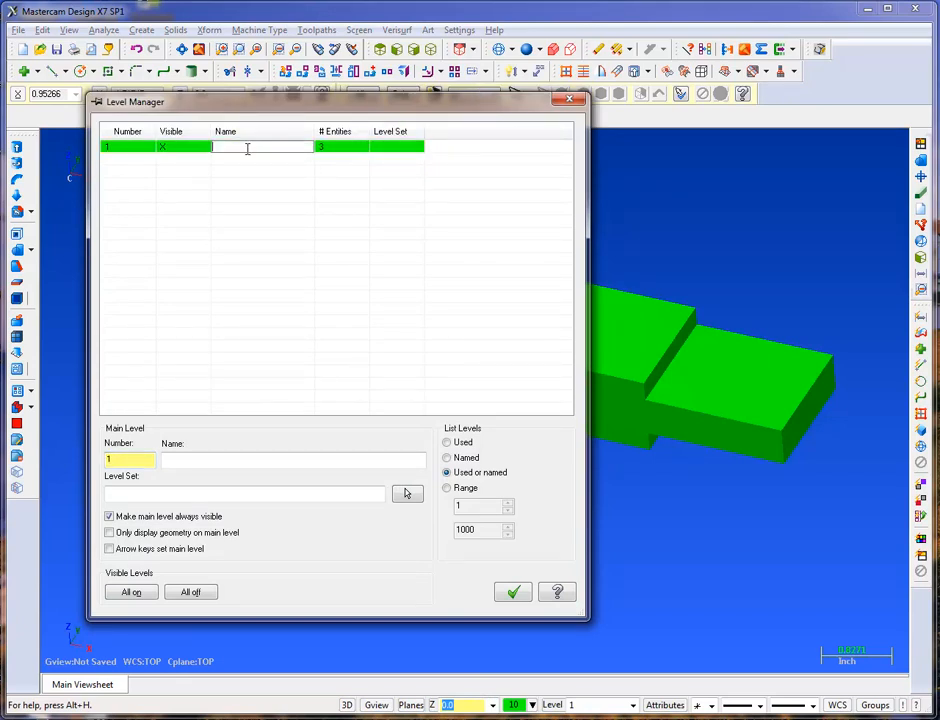
pyautogui.write('Solid')
# Step: Make level 2 the main level, name it "solid wire geo", and accept the level settings
pyautogui.click(128, 459)
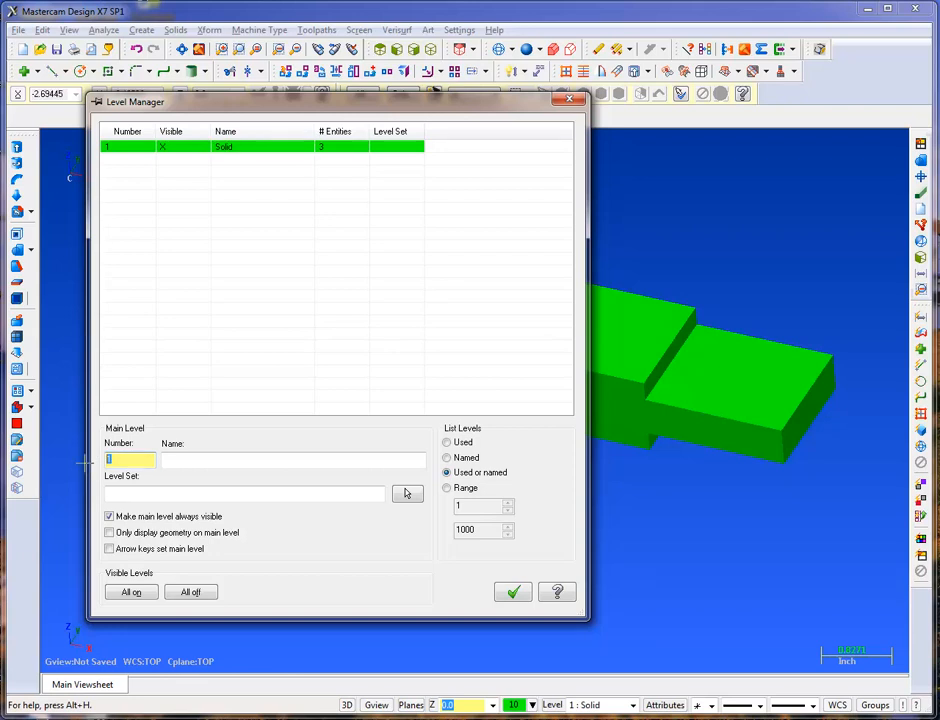
pyautogui.write('2')
pyautogui.press('Tab')
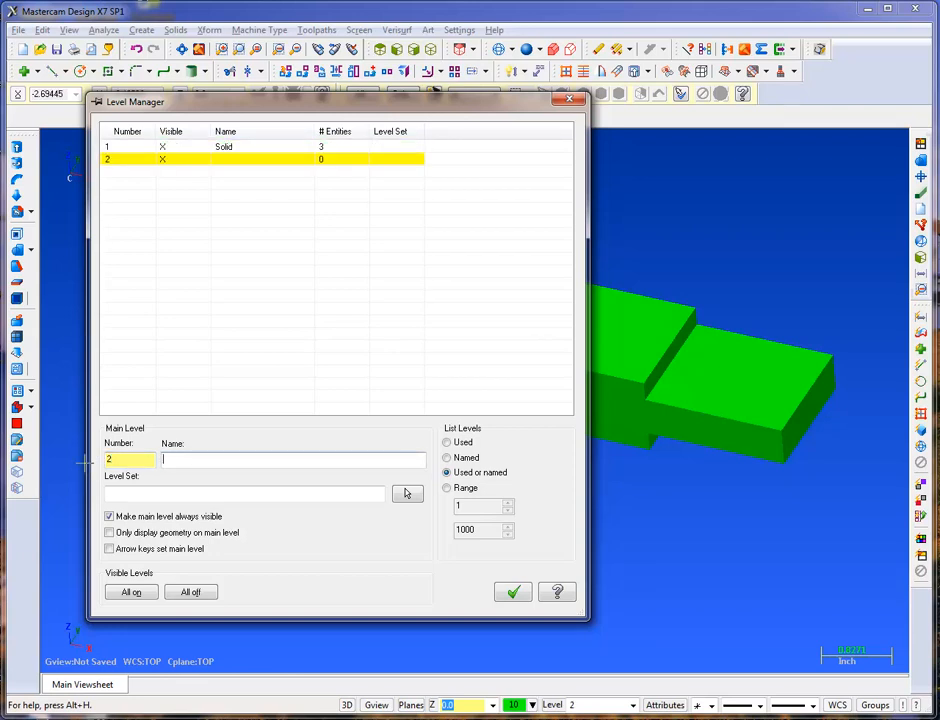
pyautogui.write('solid wire ')
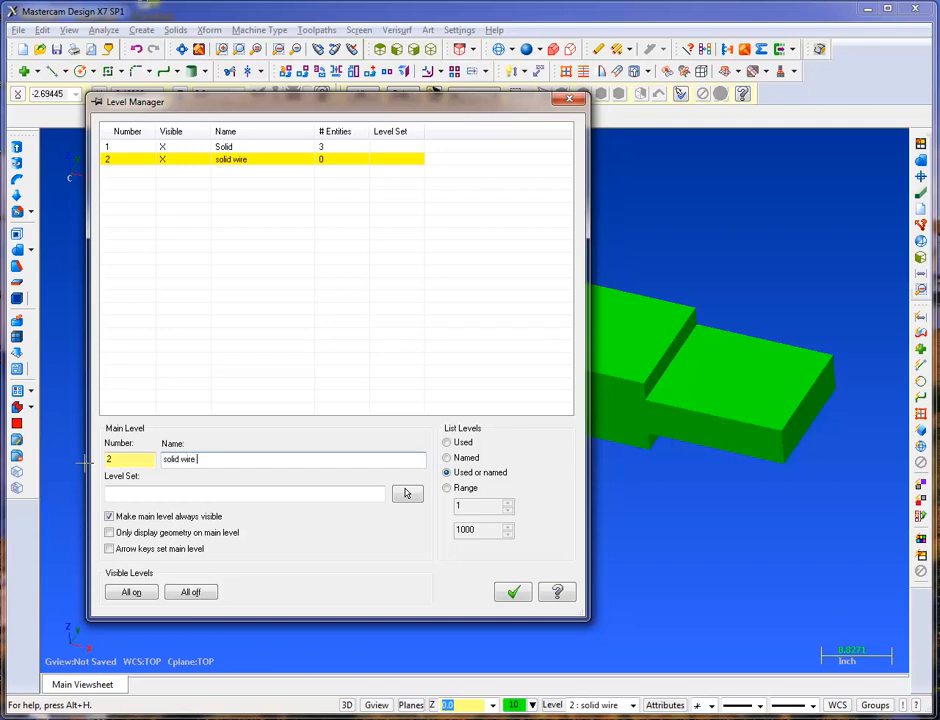
pyautogui.write('geo')
pyautogui.click(511, 596)
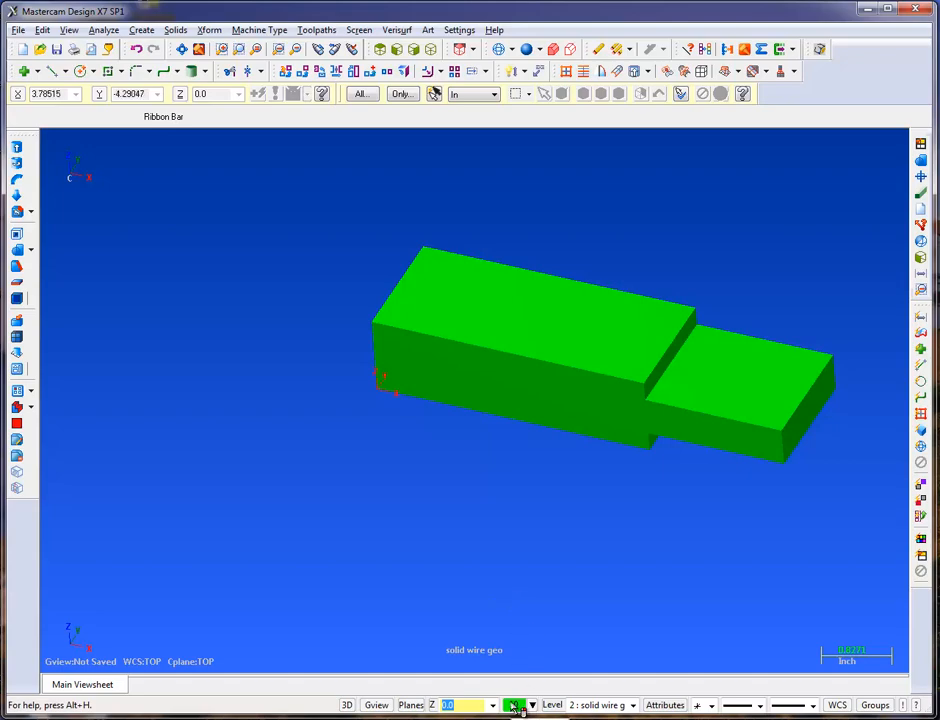
# Step: Display the model as wireframe and set the construction color to red, number 12
pyautogui.moveTo(939, 75)
pyautogui.mouseDown()
pyautogui.moveTo(894, 46)
pyautogui.moveTo(766, 28)
pyautogui.mouseUp()
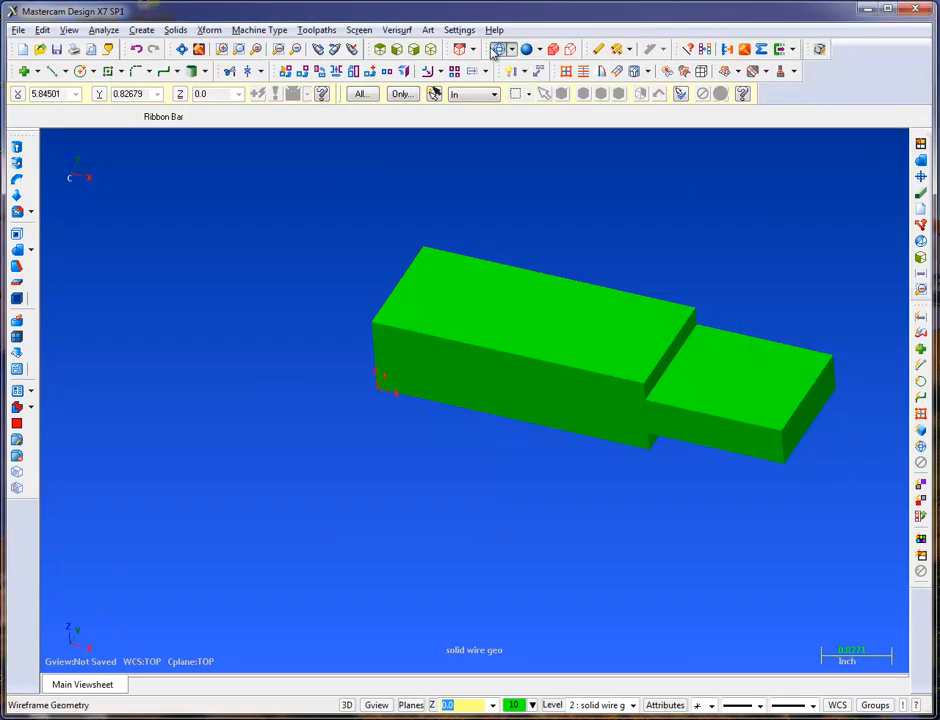
pyautogui.click(380, 48)
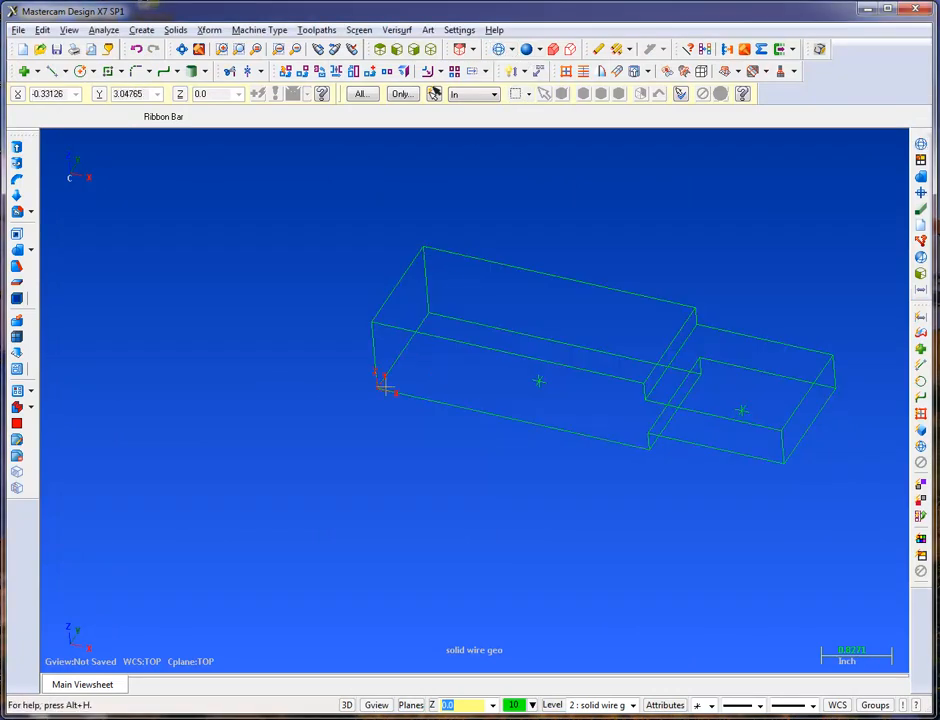
pyautogui.click(527, 705)
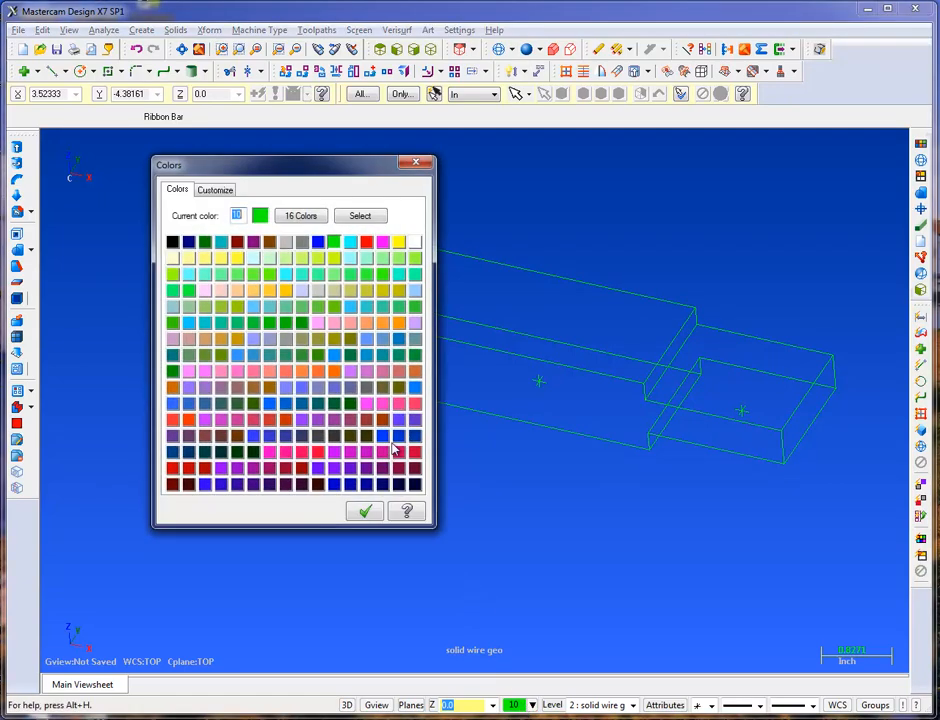
pyautogui.click(367, 242)
pyautogui.click(365, 511)
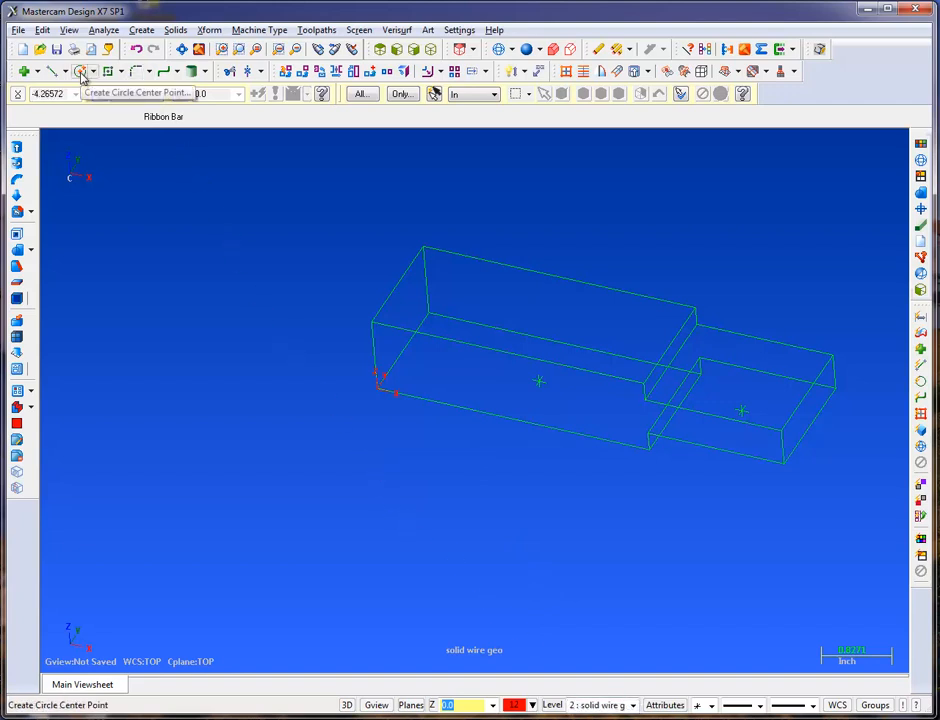
# Step: Create a center-point circle with a diameter of 5/16, centered at X 4+5/8, Y 3/4 on the narrow end
pyautogui.click(142, 30)
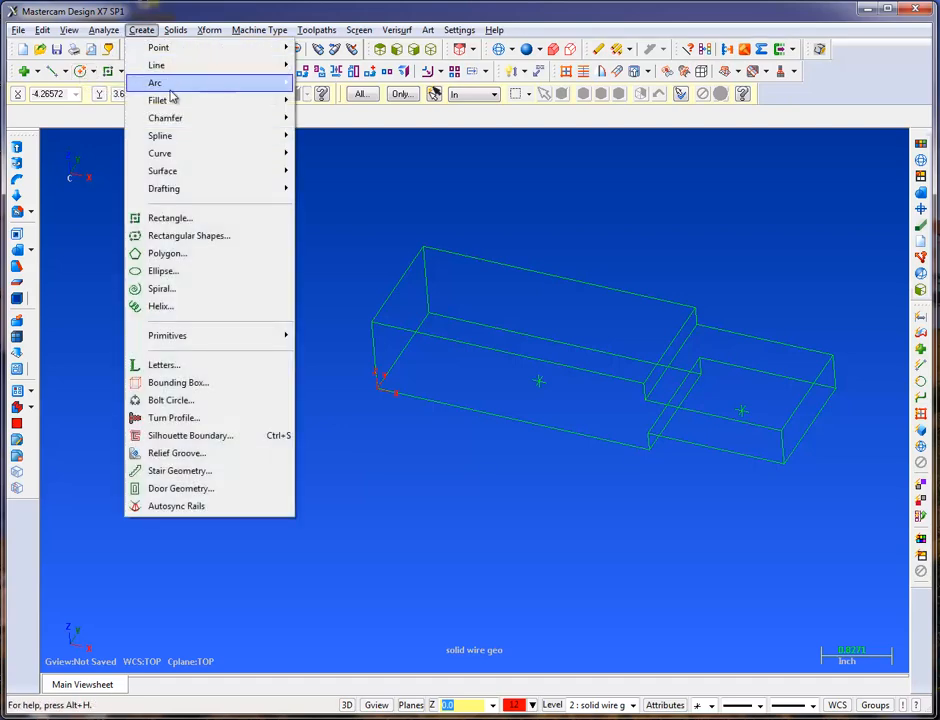
pyautogui.moveTo(275, 83)
pyautogui.click(325, 101)
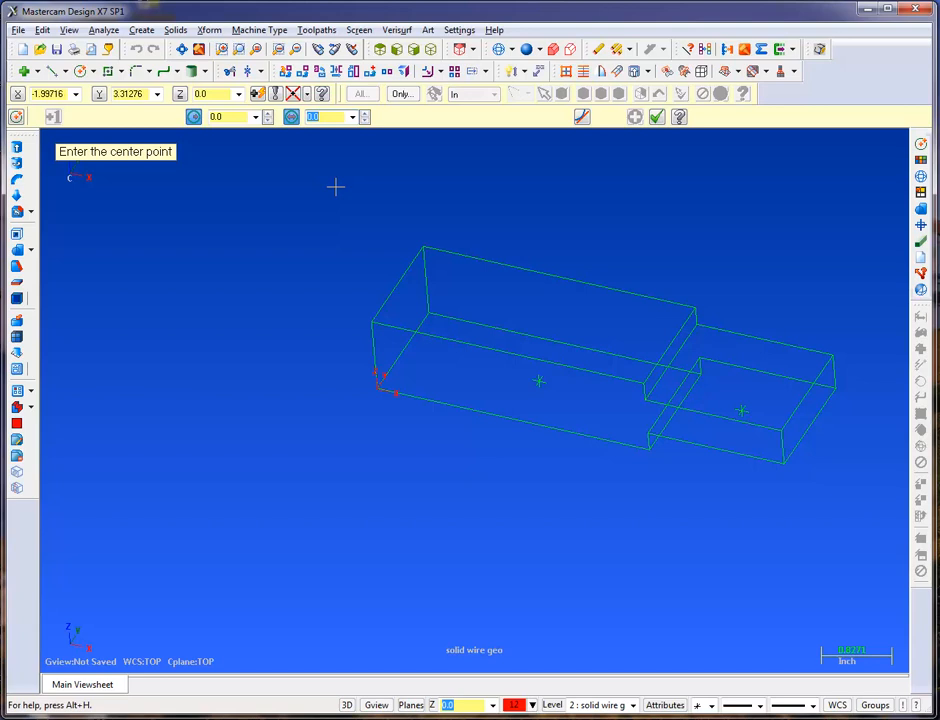
pyautogui.write('5/16')
pyautogui.press('Return')
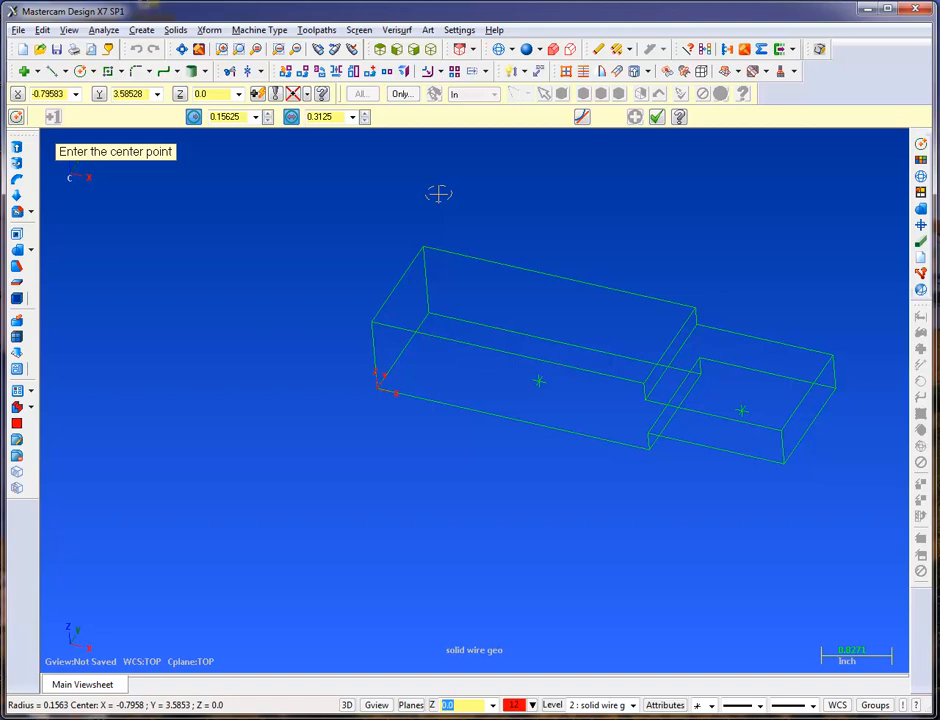
pyautogui.write('4')
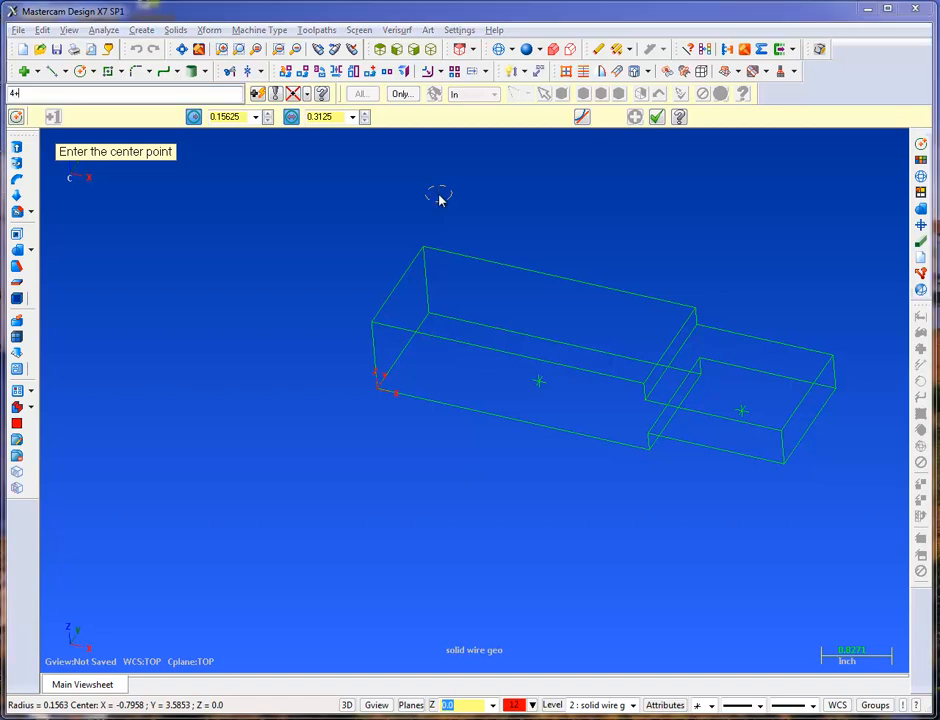
pyautogui.write('+5/8,')
pyautogui.write('3/4')
pyautogui.press('Return')
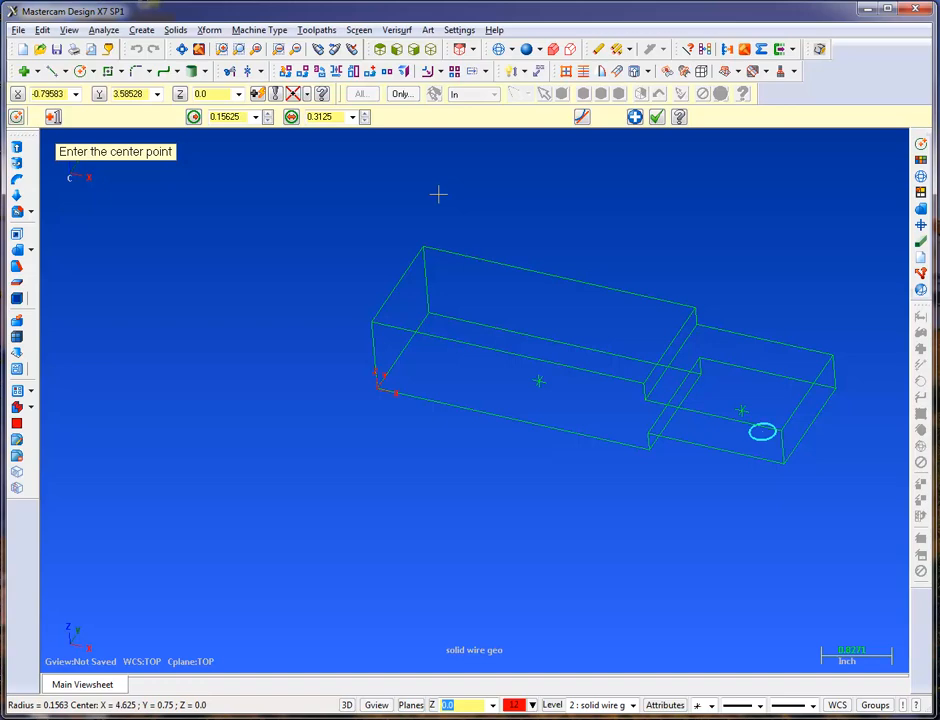
# Step: Examine the small circle's depth relative to the solid from a near-side view, and accept the circle with the command kept active
pyautogui.hotkey('alt', 'Up')
pyautogui.hotkey('alt', 'Up')
pyautogui.hotkey('alt', 'Up')
pyautogui.hotkey('alt', 'Up')
pyautogui.hotkey('alt', 'Up')
pyautogui.hotkey('alt', 'Up')
pyautogui.hotkey('alt', 'Up')
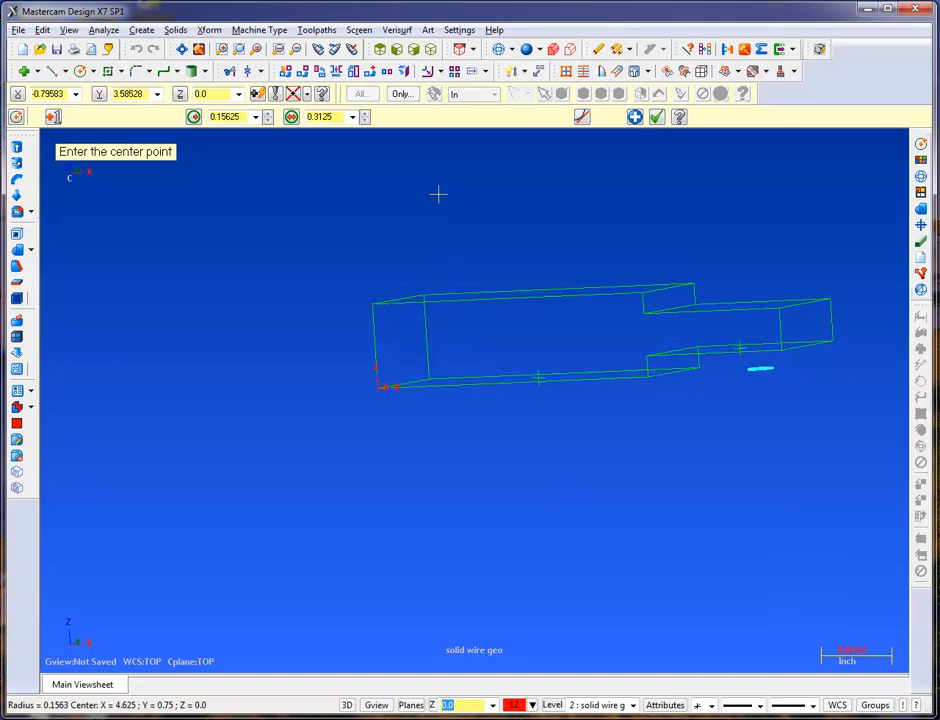
pyautogui.hotkey('alt', 'Down')
pyautogui.hotkey('alt', 'Down')
pyautogui.hotkey('alt', 'Down')
pyautogui.hotkey('alt', 'Down')
pyautogui.hotkey('alt', 'Down')
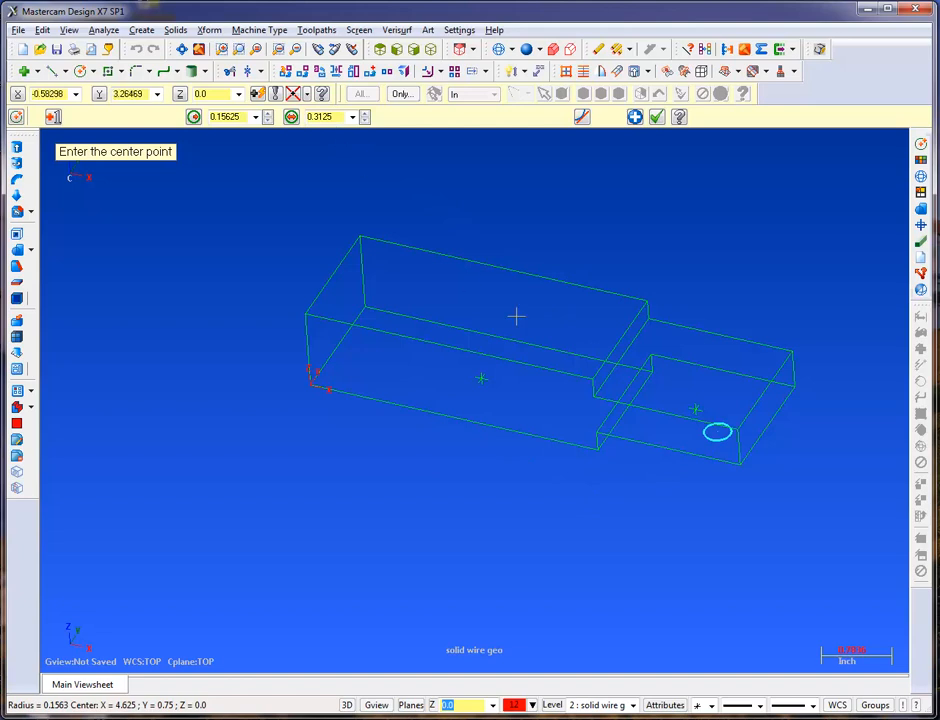
pyautogui.click(713, 453)
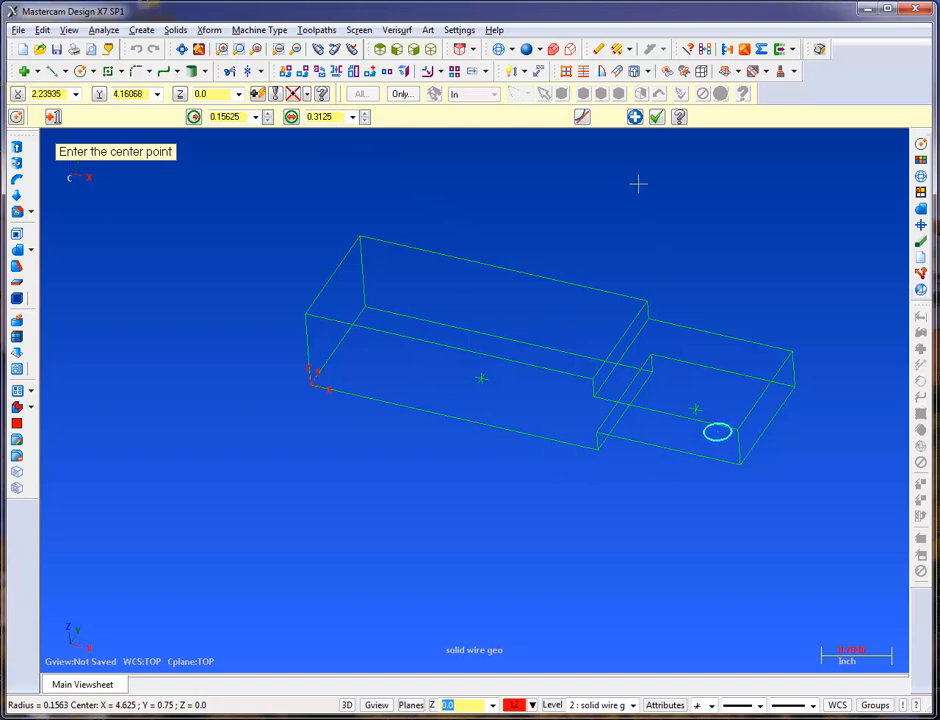
pyautogui.click(635, 118)
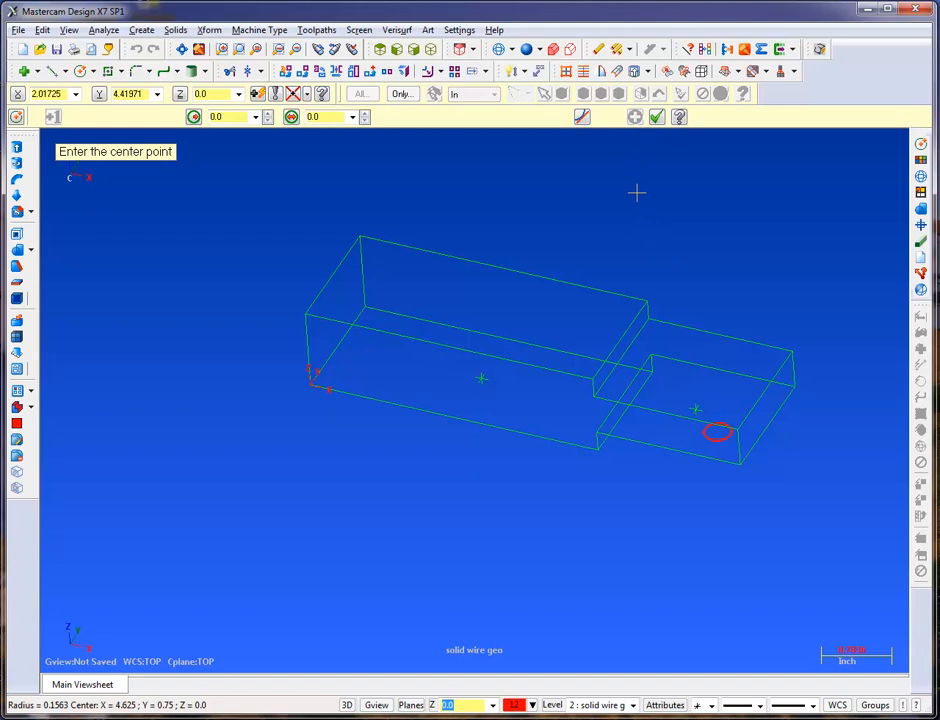
# Step: Create a circle of radius 0.718 centered at X 1+3/8, Y -0.03, and display the solid shaded again
pyautogui.press('r')
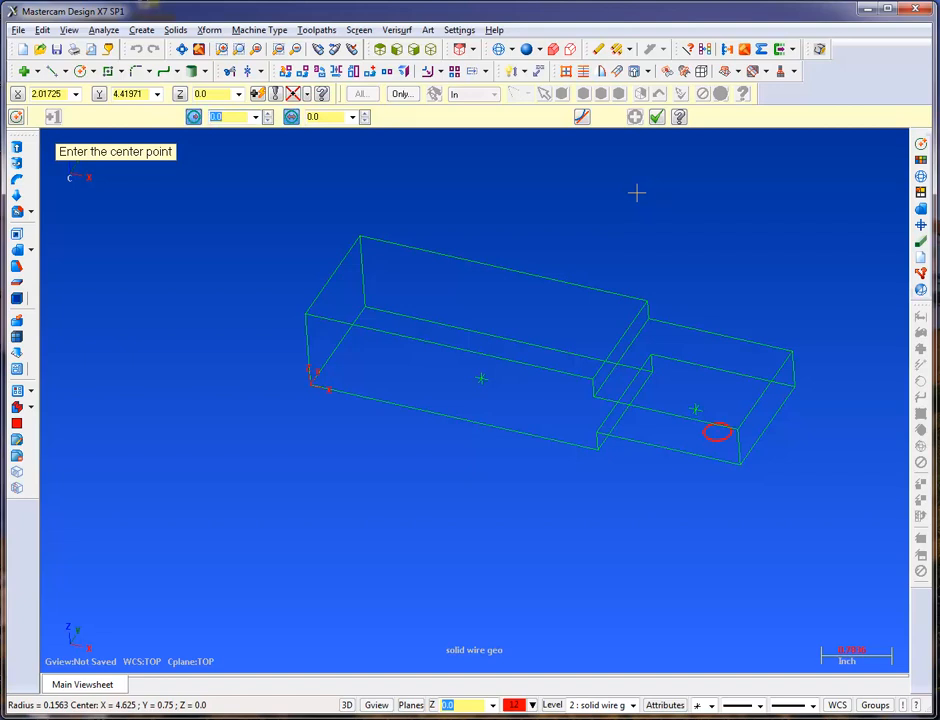
pyautogui.write('.718')
pyautogui.press('Return')
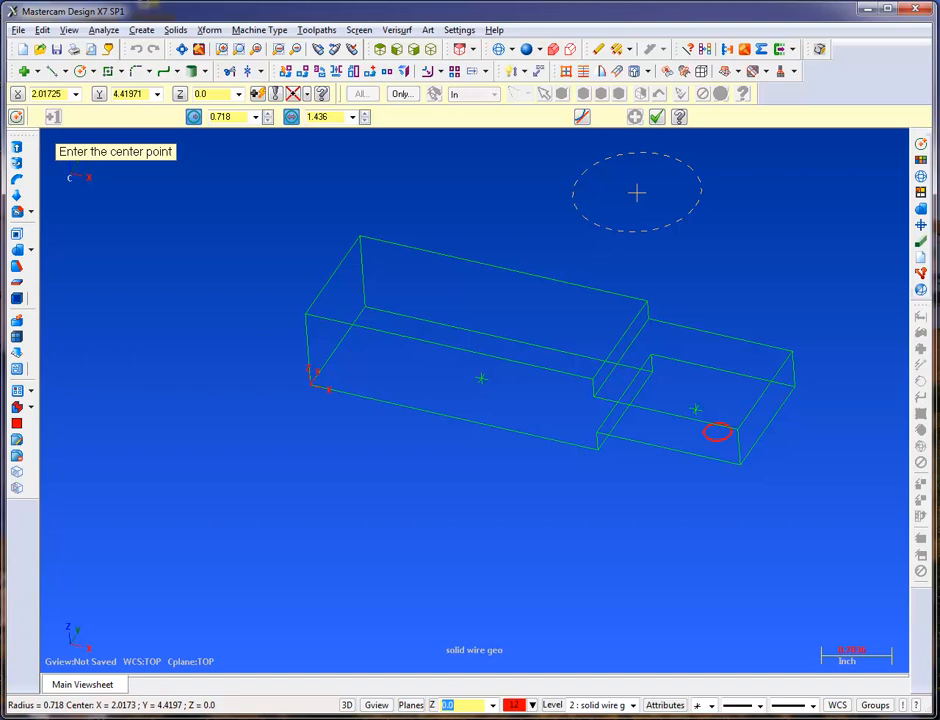
pyautogui.press('space')
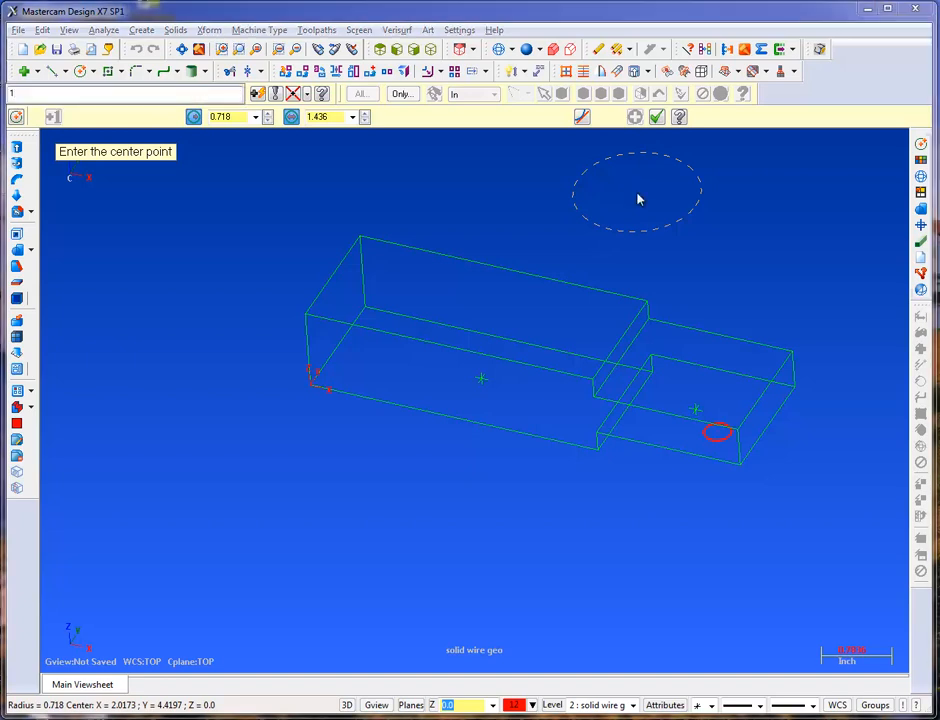
pyautogui.write('1+3/8,-03')
pyautogui.press('Return')
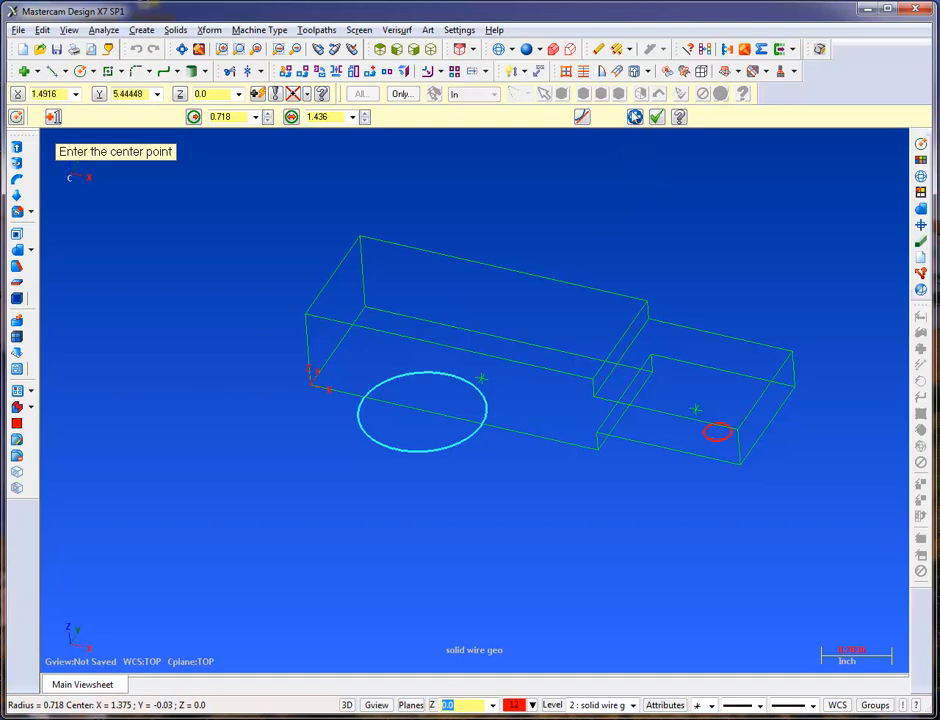
pyautogui.click(634, 117)
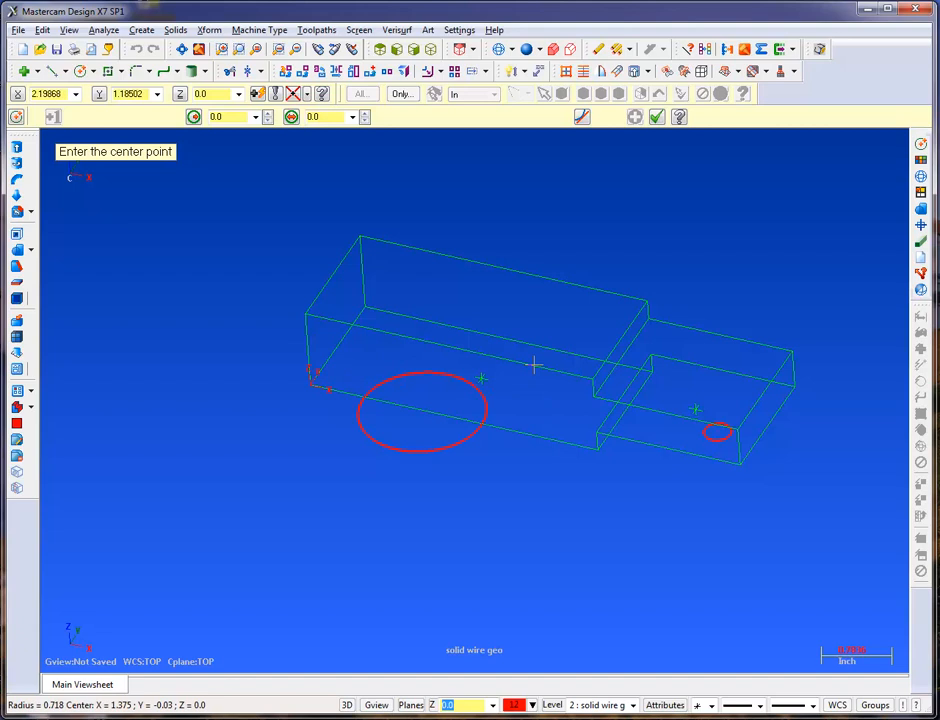
pyautogui.hotkey('alt', 's')
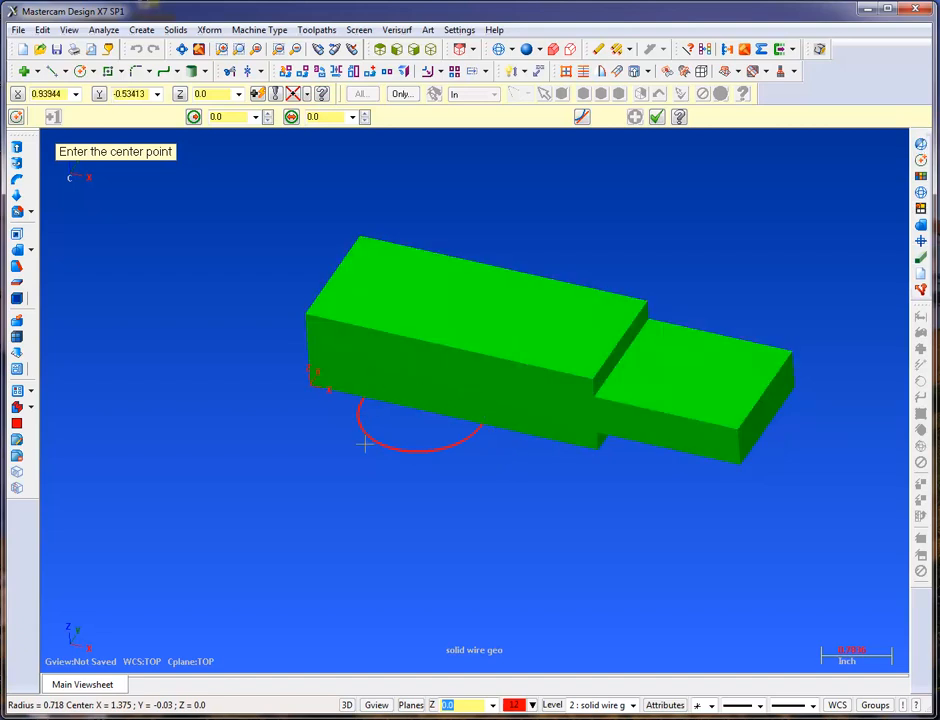
# Step: Check the part drawing in the browser for the two side holes' thread and positions, and return to Mastercam
pyautogui.moveTo(364, 443)
pyautogui.mouseDown(button='middle')
pyautogui.moveTo(310, 422)
pyautogui.moveTo(340, 373)
pyautogui.mouseUp(button='middle')
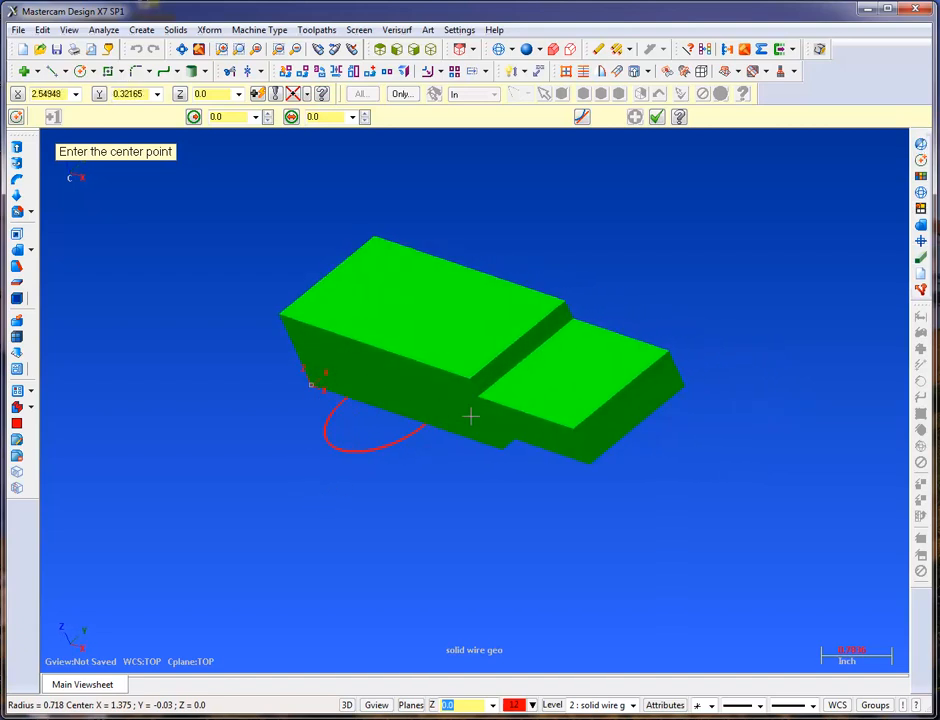
pyautogui.moveTo(939, 88); pyautogui.dragTo(425, 14)
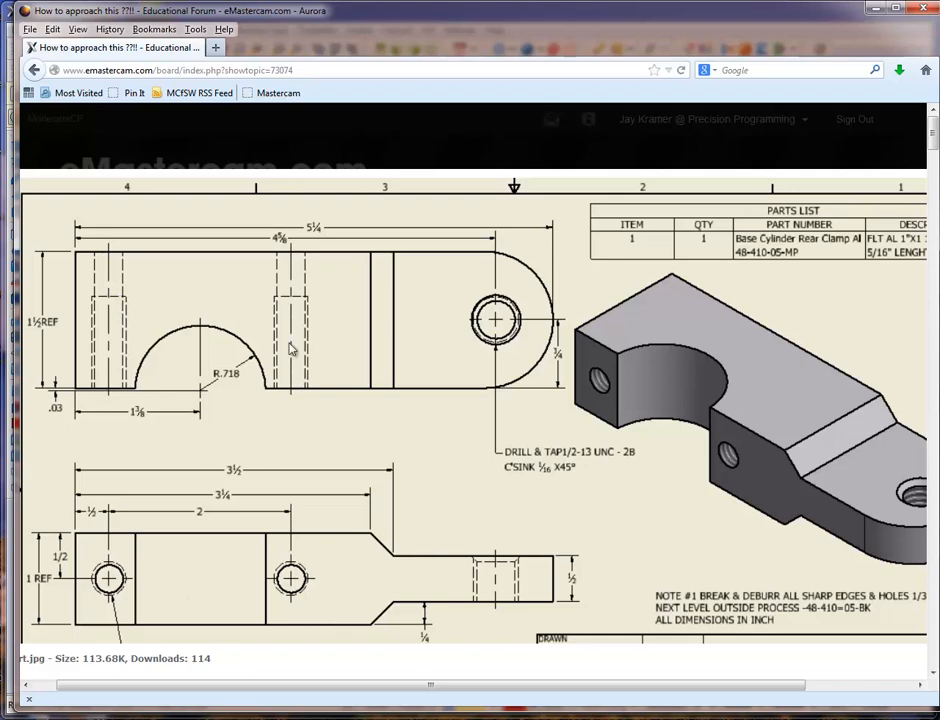
pyautogui.moveTo(798, 20); pyautogui.dragTo(939, 25)
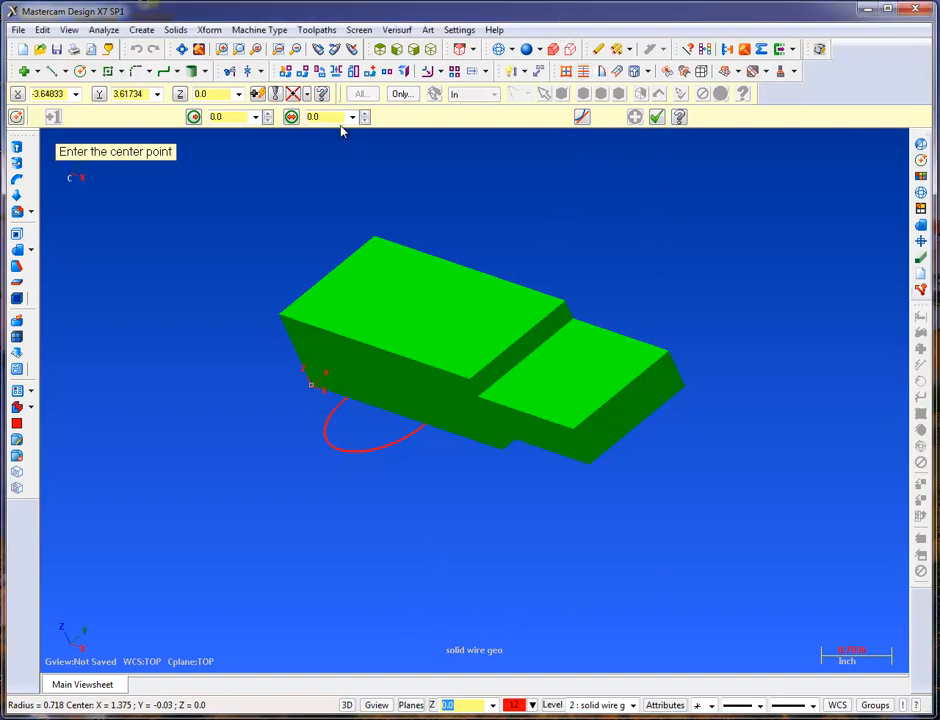
# Step: Set the diameter of the next circle to 0.201 by choosing the 1/4-20 UNC tap drill from the tap tables
pyautogui.press('d')
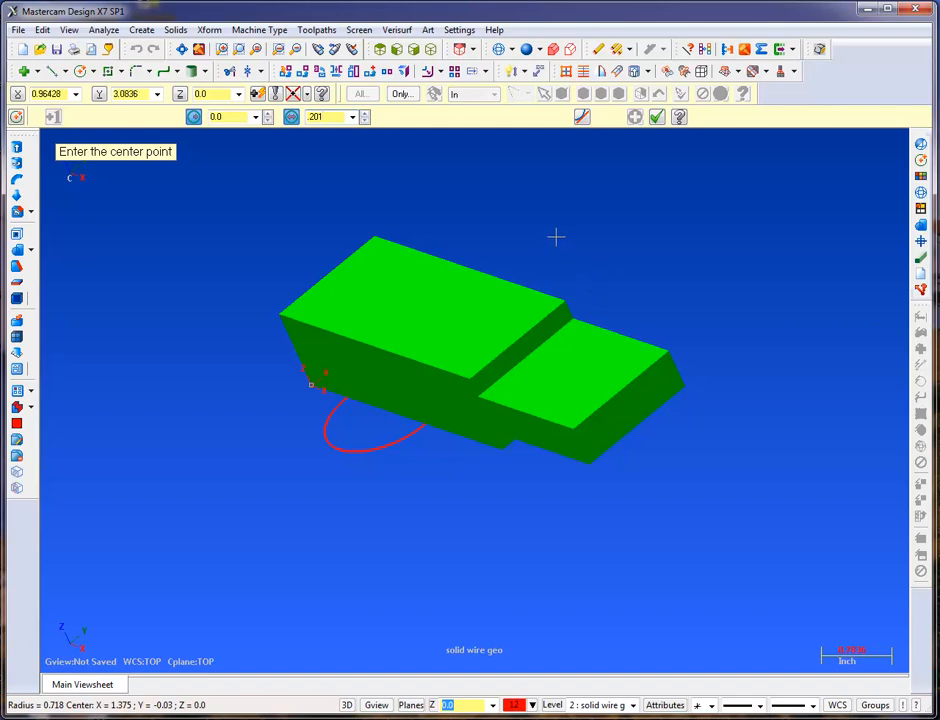
pyautogui.rightClick(333, 119)
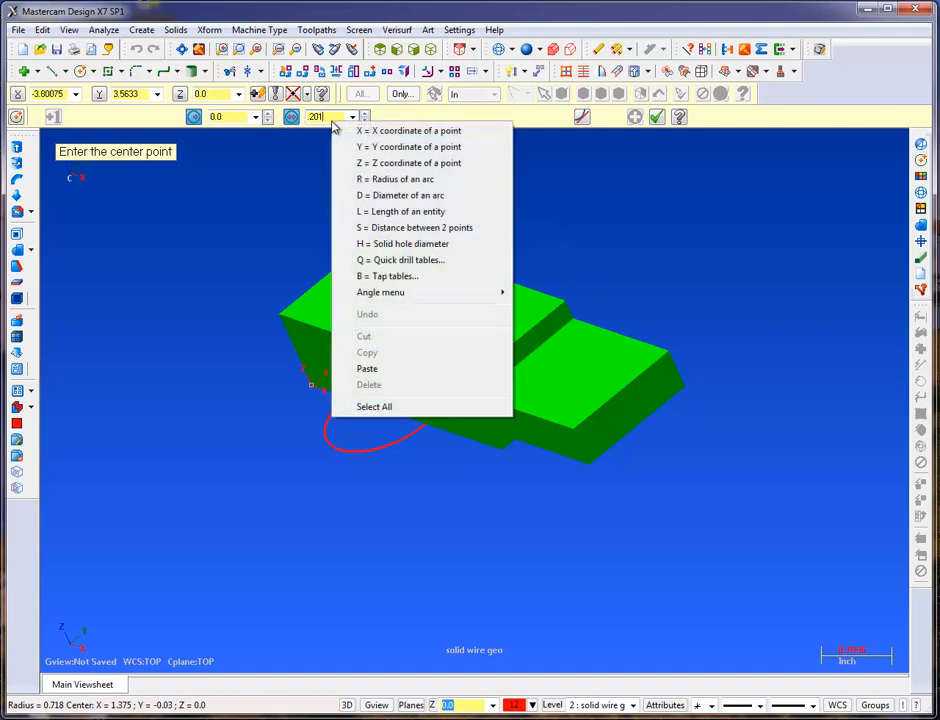
pyautogui.click(393, 279)
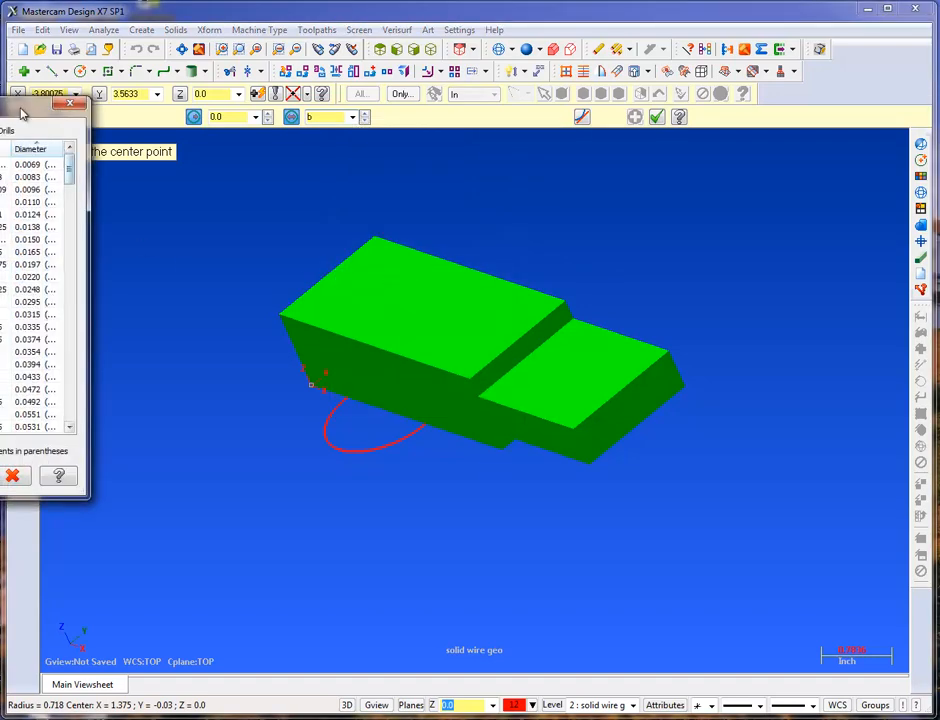
pyautogui.moveTo(51, 106); pyautogui.dragTo(600, 187)
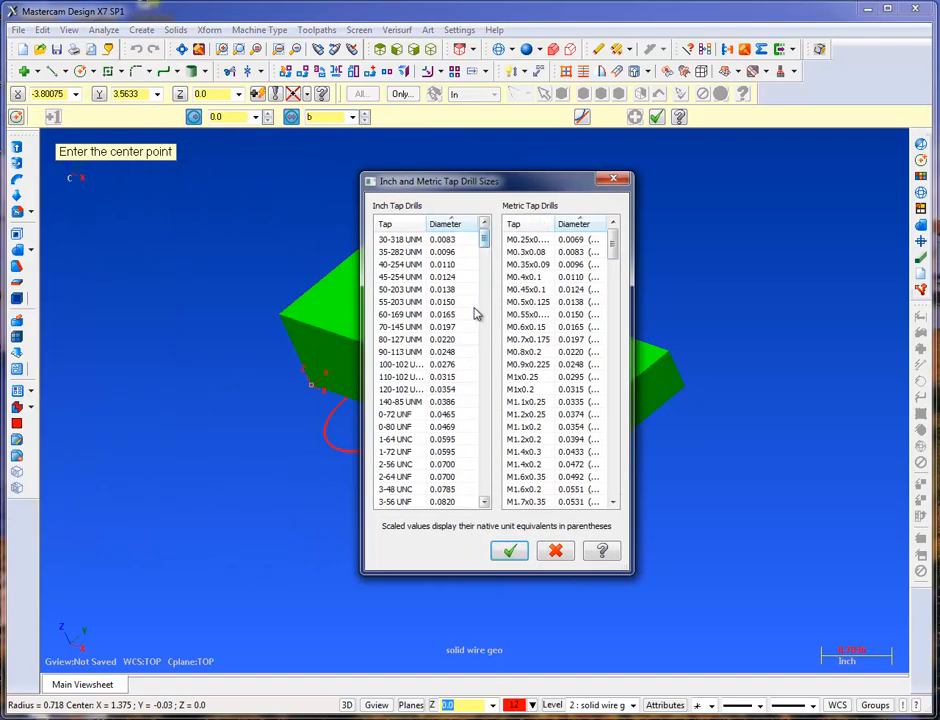
pyautogui.click(484, 503)
pyautogui.click(484, 503)
pyautogui.click(484, 503)
pyautogui.click(484, 503)
pyautogui.click(484, 503)
pyautogui.click(484, 503)
pyautogui.click(484, 503)
pyautogui.click(484, 503)
pyautogui.click(484, 503)
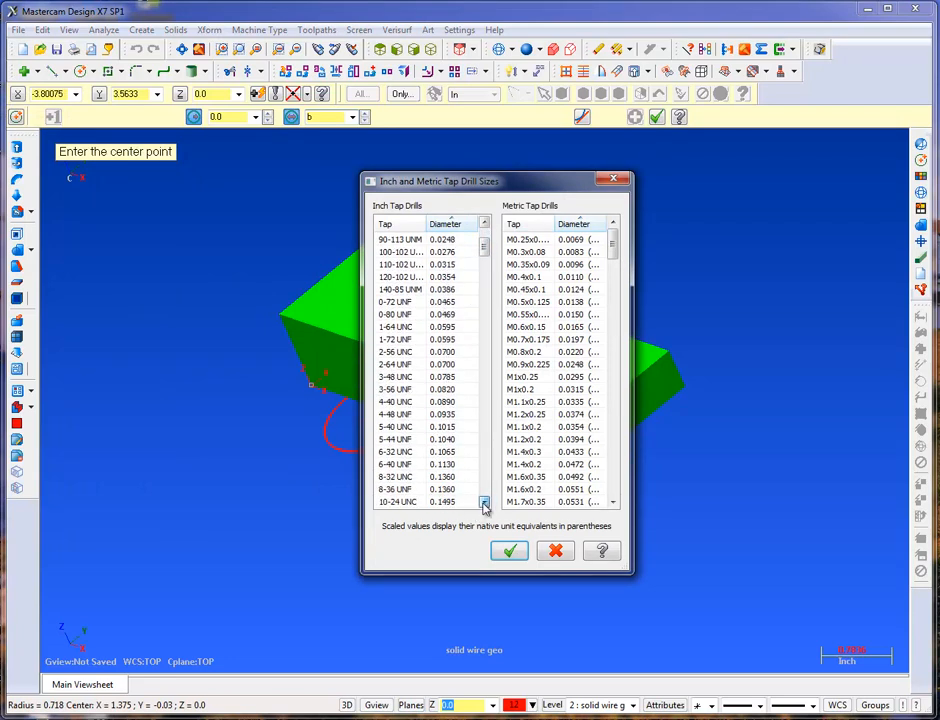
pyautogui.click(484, 503)
pyautogui.click(484, 503)
pyautogui.click(484, 503)
pyautogui.click(484, 503)
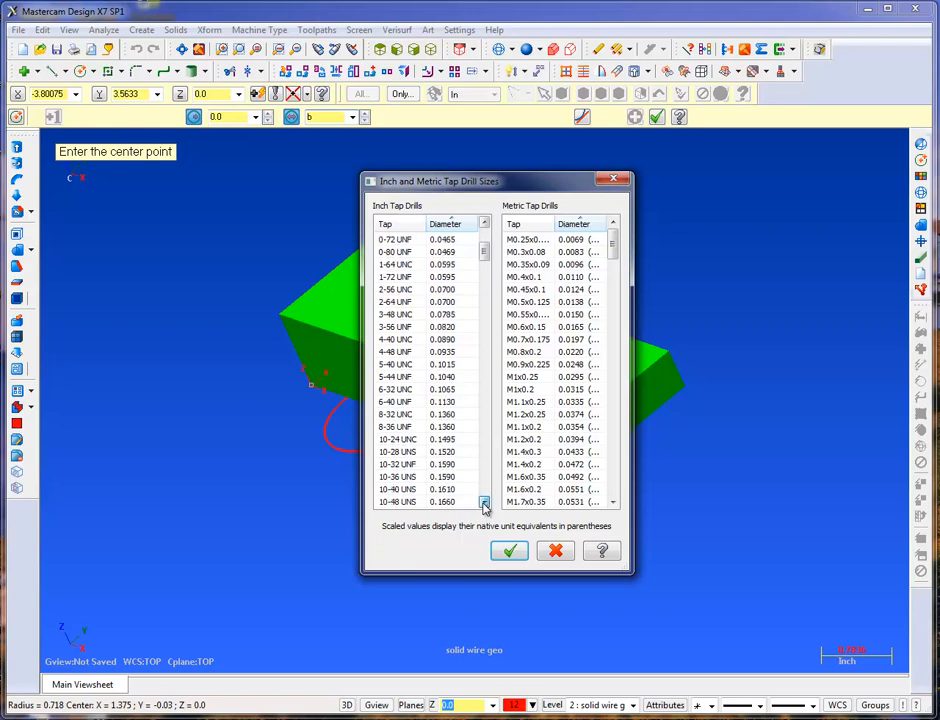
pyautogui.click(484, 503)
pyautogui.click(484, 503)
pyautogui.click(484, 503)
pyautogui.click(484, 503)
pyautogui.click(484, 503)
pyautogui.click(484, 503)
pyautogui.click(484, 503)
pyautogui.click(484, 503)
pyautogui.click(484, 503)
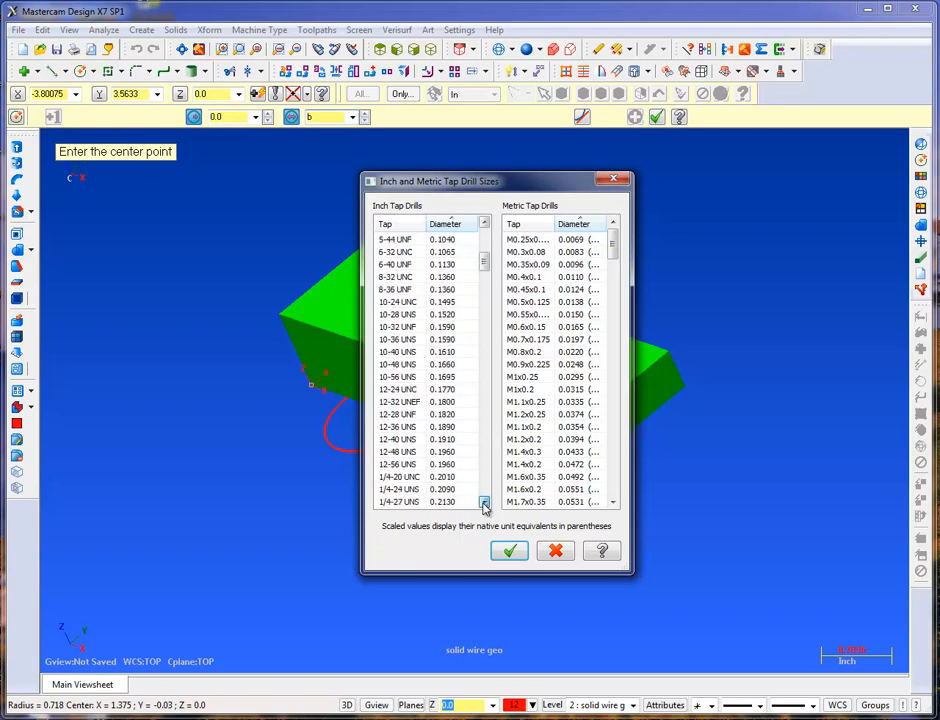
pyautogui.click(484, 503)
pyautogui.click(484, 503)
pyautogui.click(445, 452)
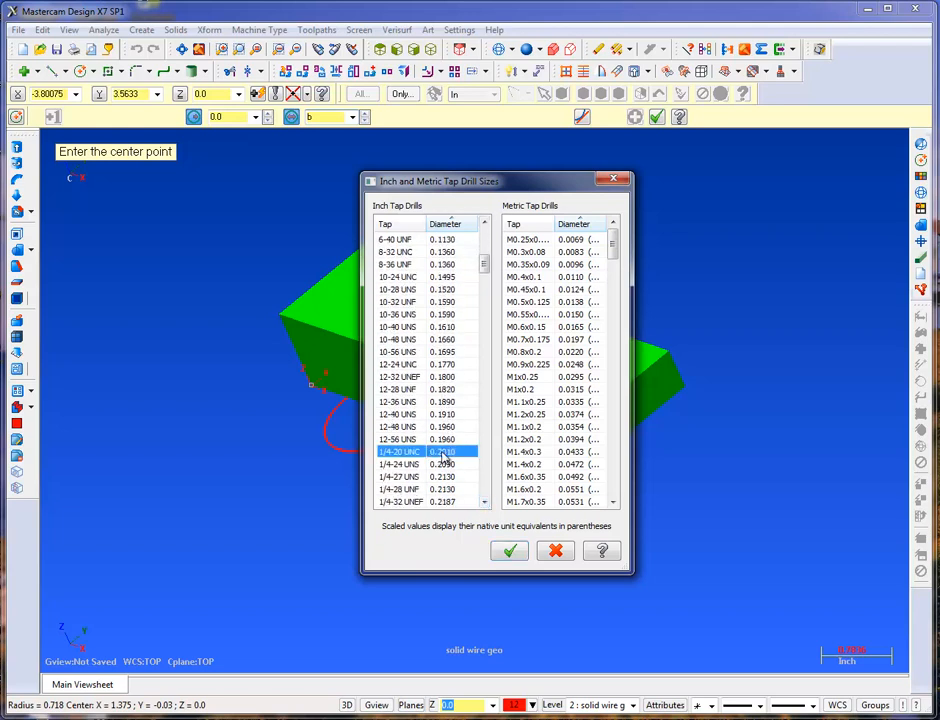
pyautogui.click(507, 552)
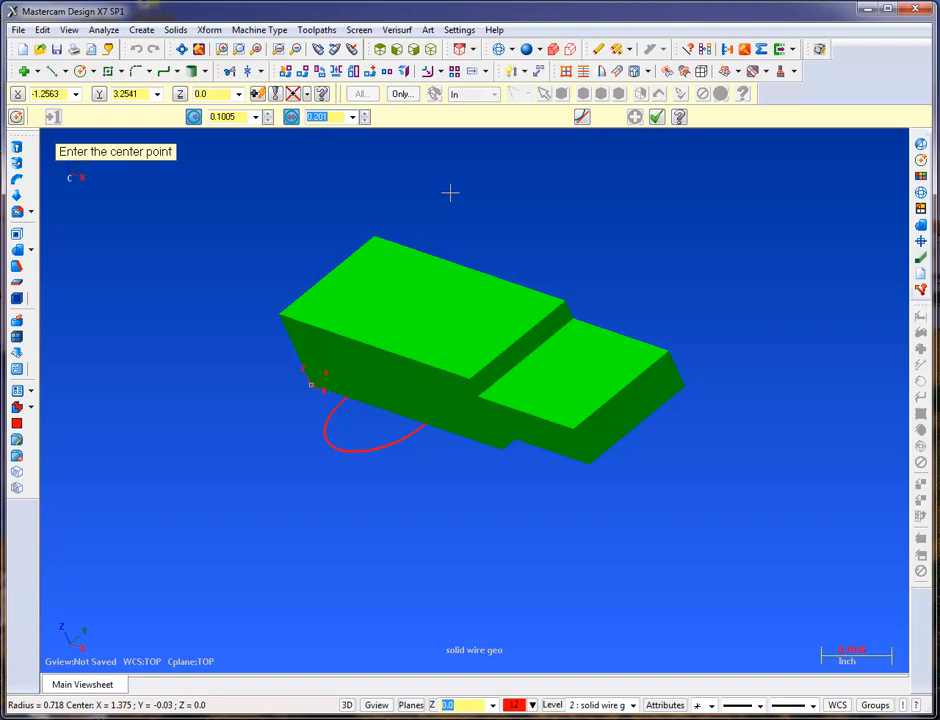
# Step: Set the construction plane to Front and create the 0.201-diameter circle centered at X 0.5, Y 0.5 on the block's long side
pyautogui.moveTo(384, 424); pyautogui.dragTo(368, 526, button='middle')
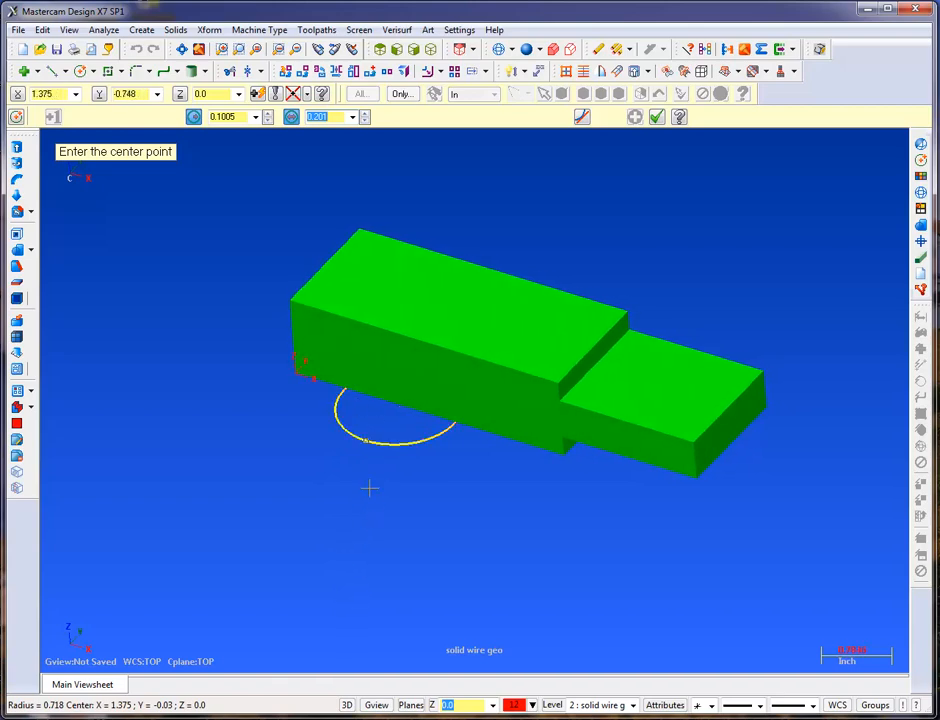
pyautogui.click(409, 707)
pyautogui.click(440, 319)
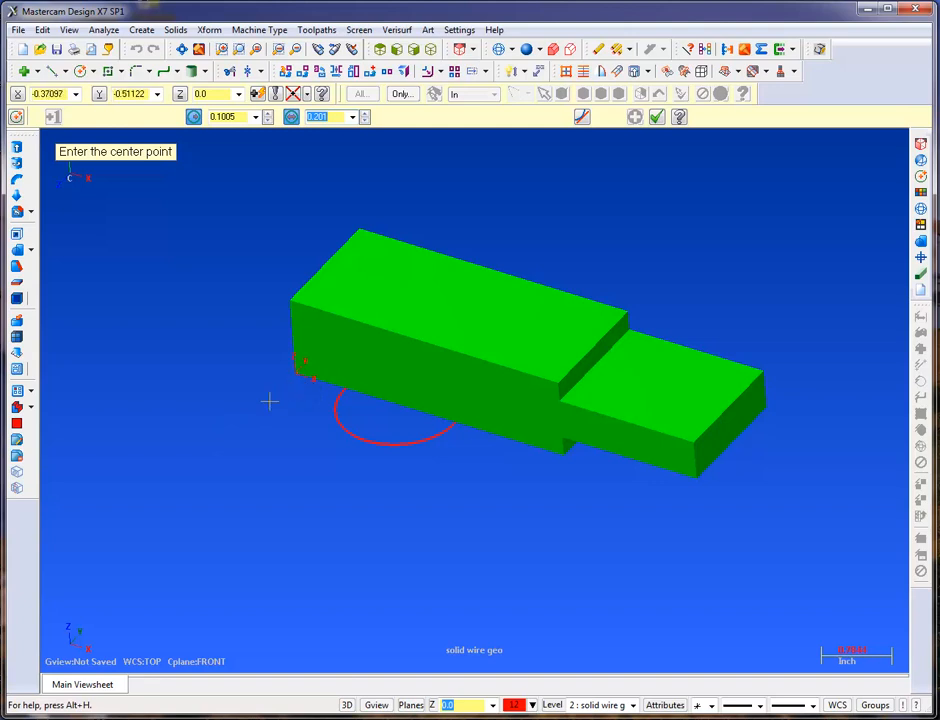
pyautogui.click(459, 200)
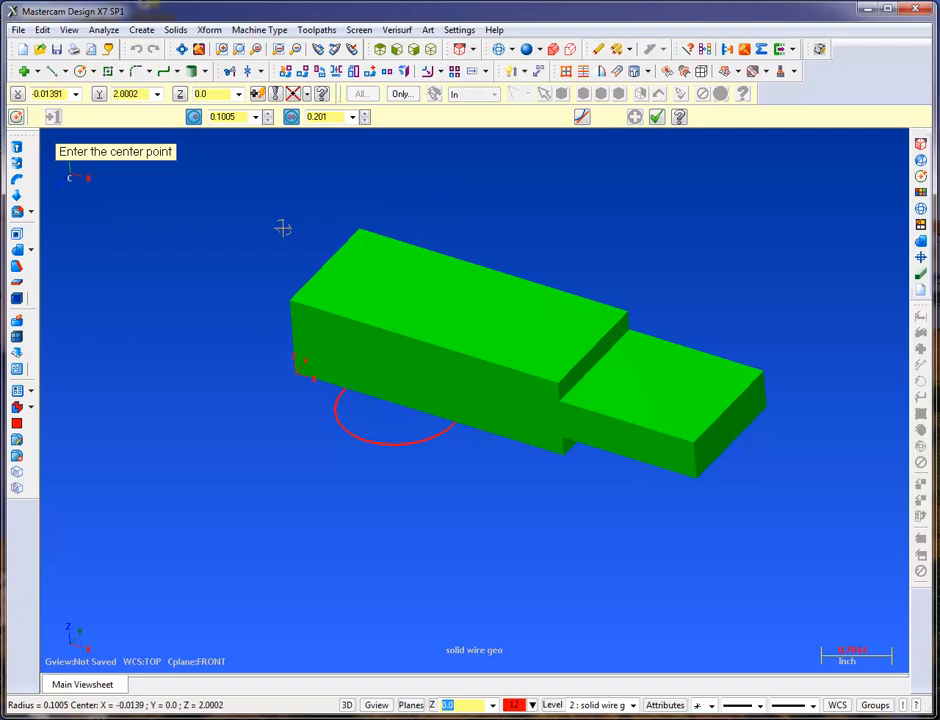
pyautogui.moveTo(283, 228)
pyautogui.mouseDown(button='middle')
pyautogui.moveTo(249, 224)
pyautogui.moveTo(288, 235)
pyautogui.moveTo(306, 256)
pyautogui.moveTo(298, 267)
pyautogui.mouseUp(button='middle')
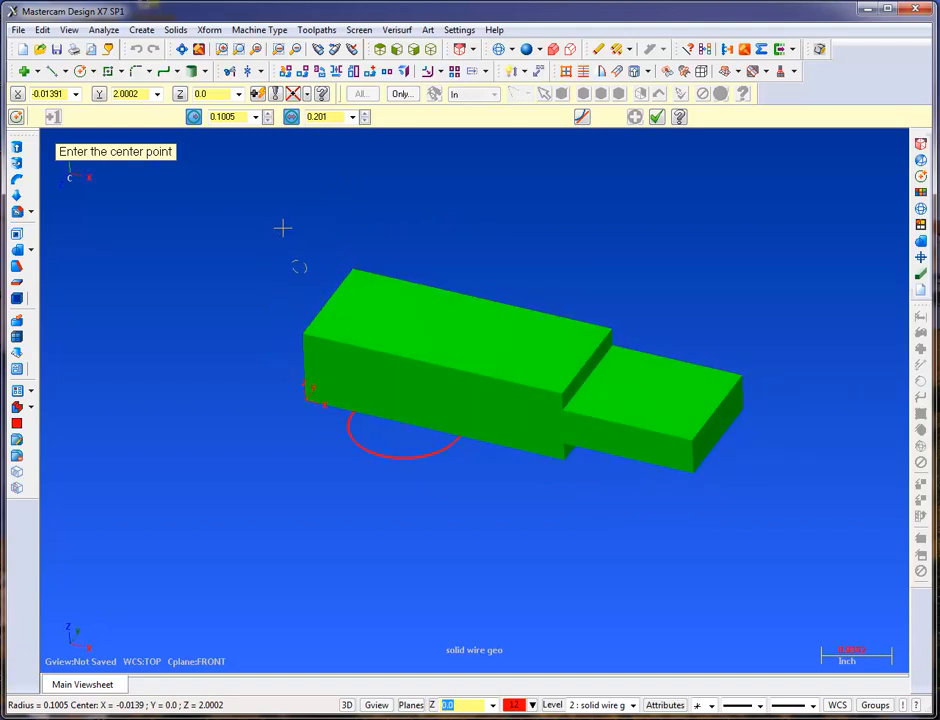
pyautogui.write('.5')
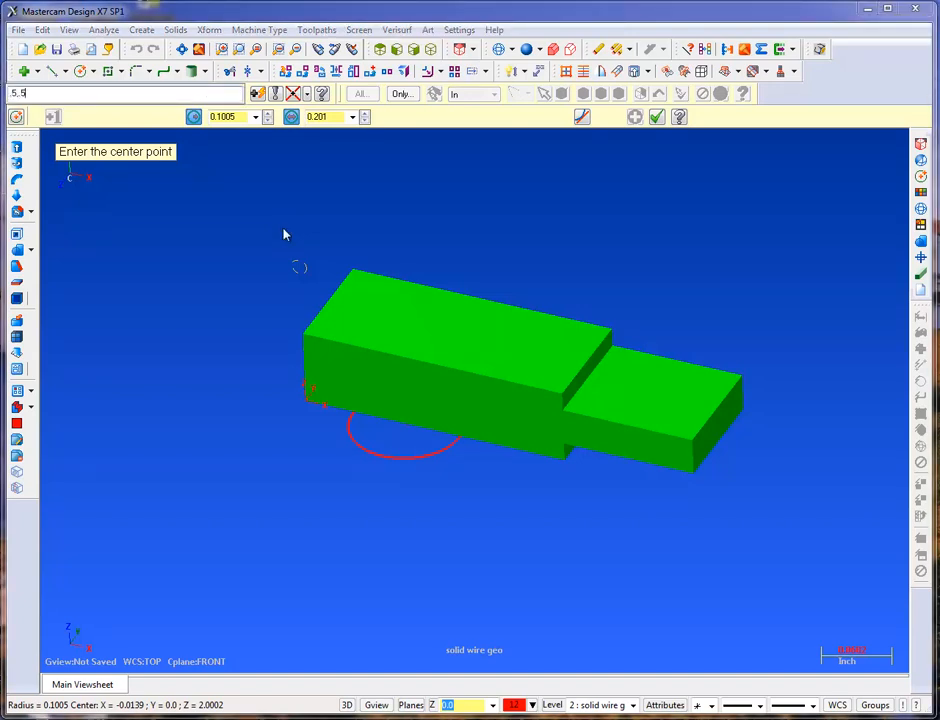
pyautogui.press('Return')
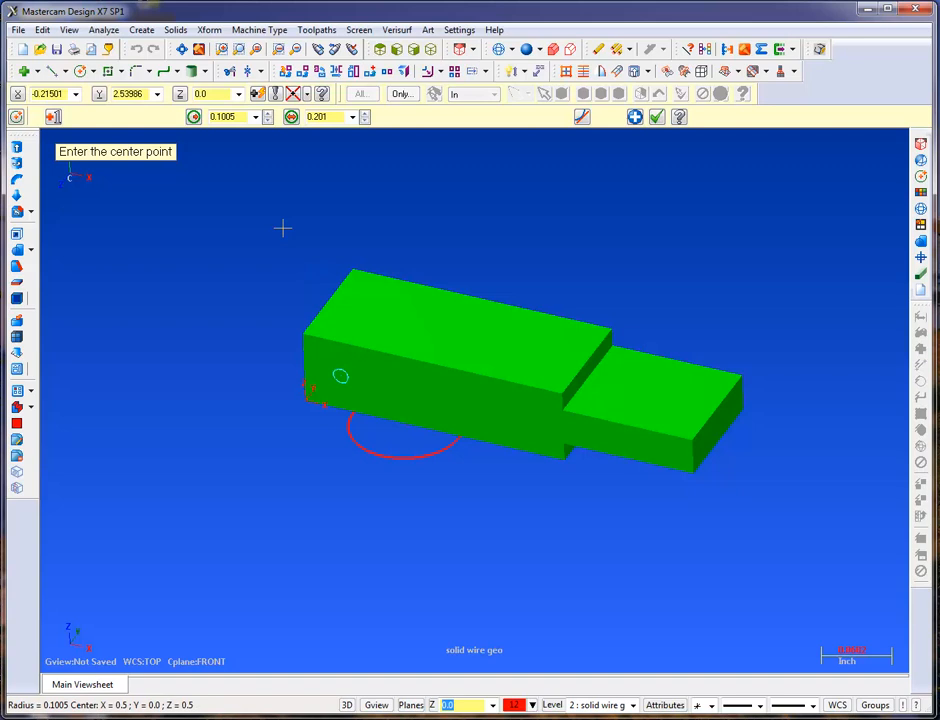
# Step: Display the model as wireframe, create a second 0.201-diameter circle centered at X .5+2, Y .5, and finish the circle command
pyautogui.hotkey('alt', 's')
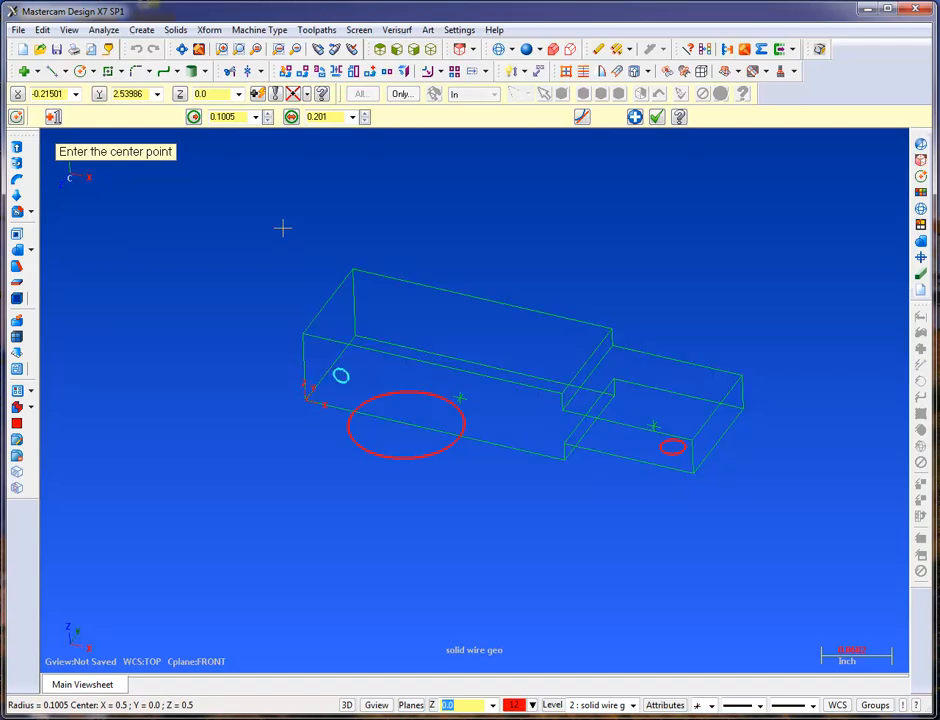
pyautogui.press('space')
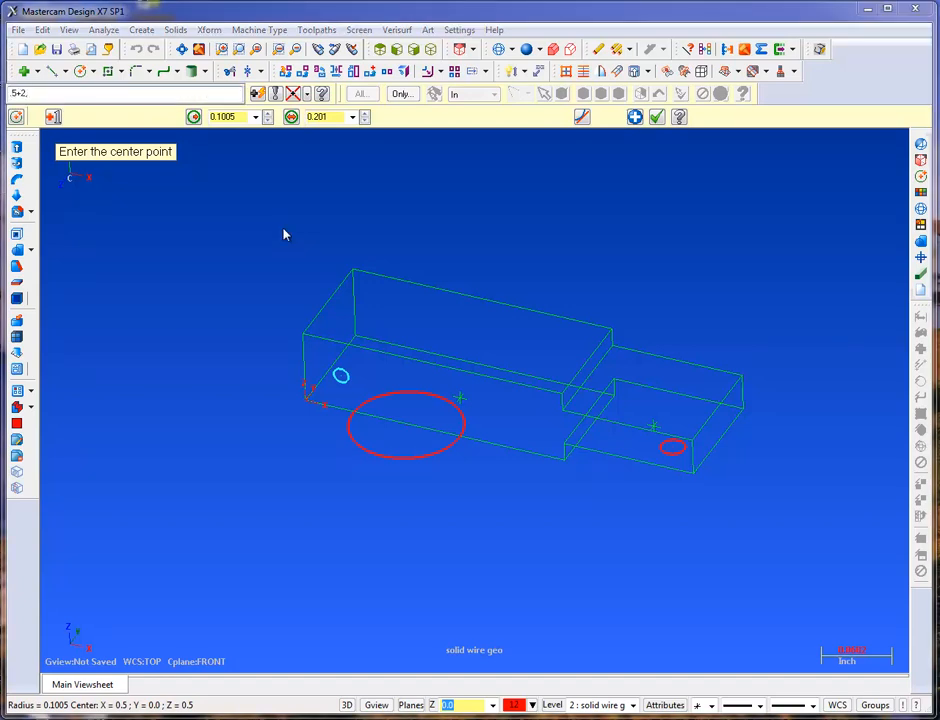
pyautogui.write('5+2.5')
pyautogui.press('Return')
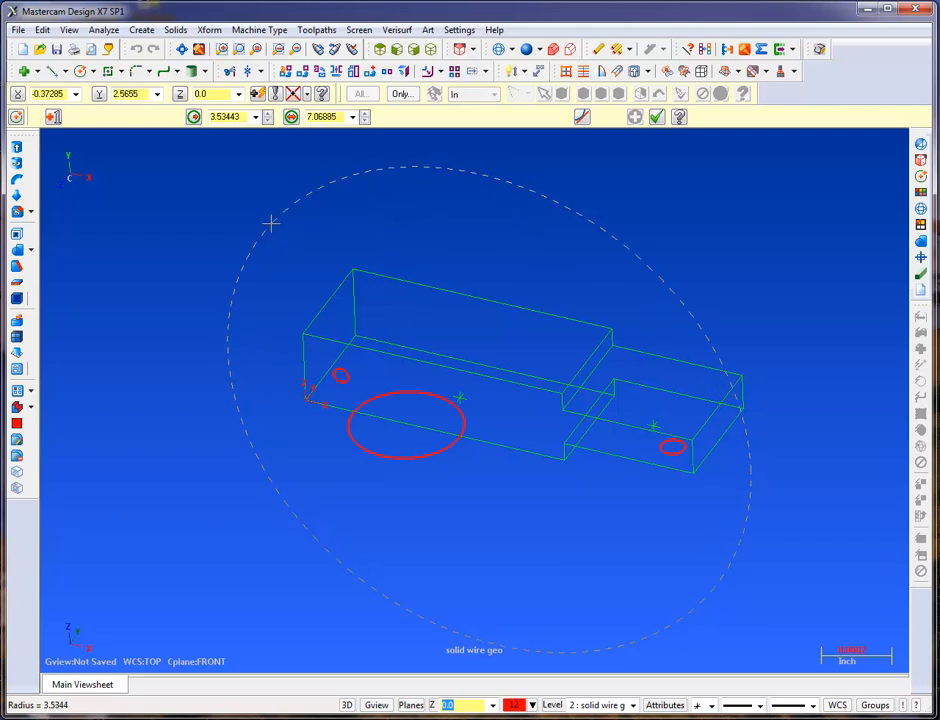
pyautogui.press('Tab')
pyautogui.press('BackSpace')
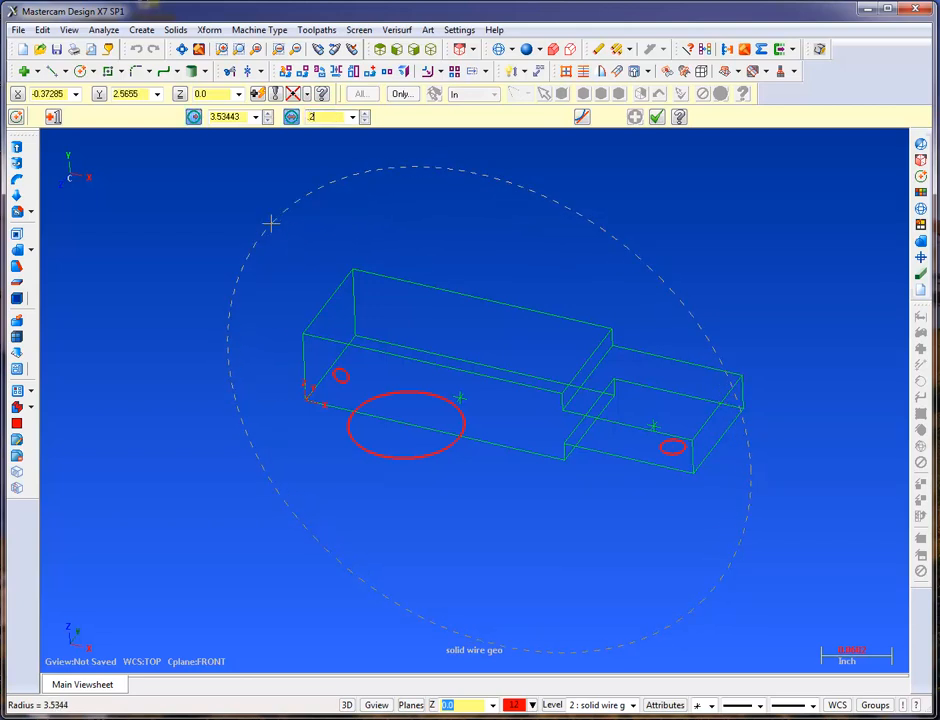
pyautogui.click(352, 117)
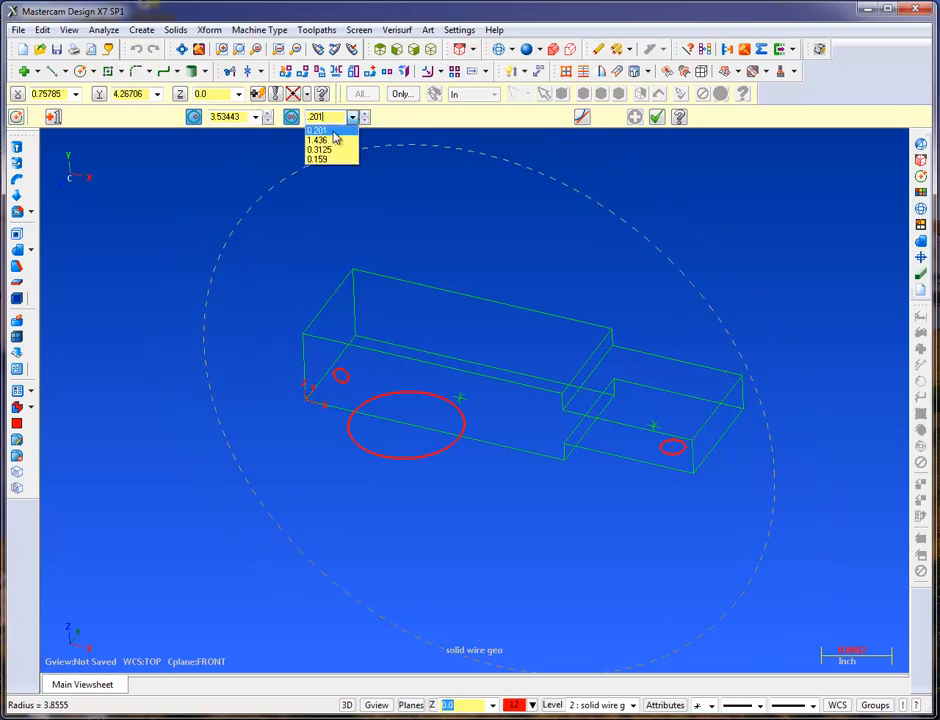
pyautogui.click(332, 131)
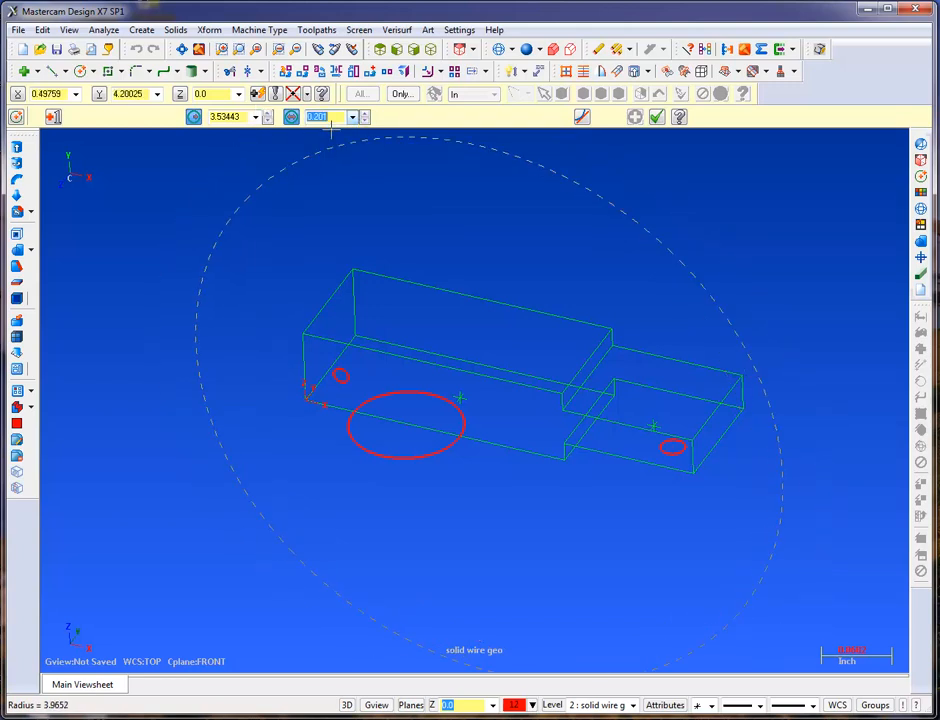
pyautogui.press('Return')
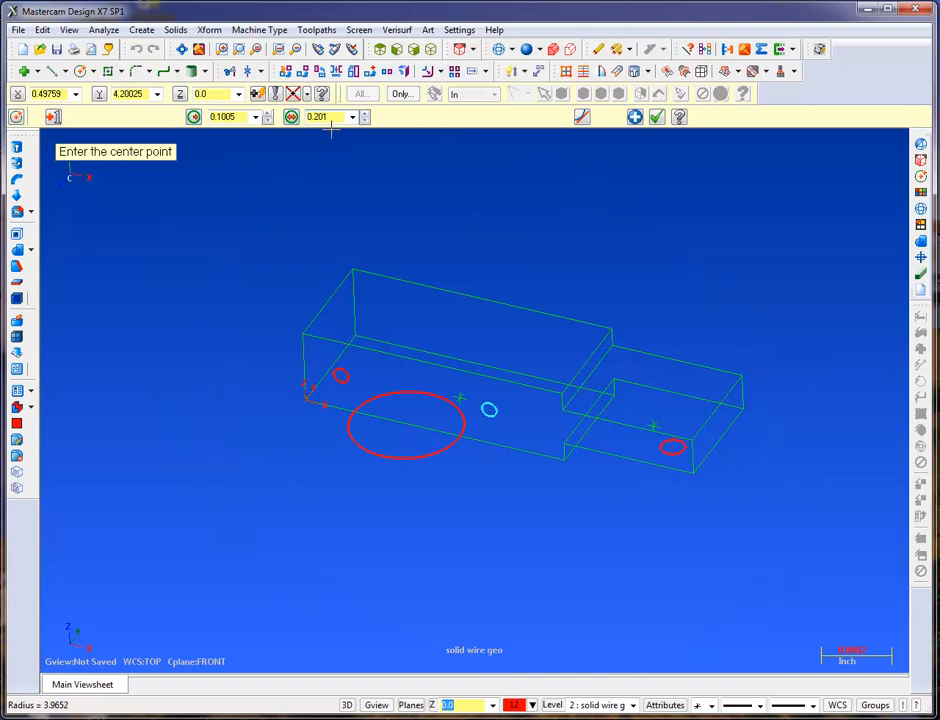
pyautogui.click(657, 118)
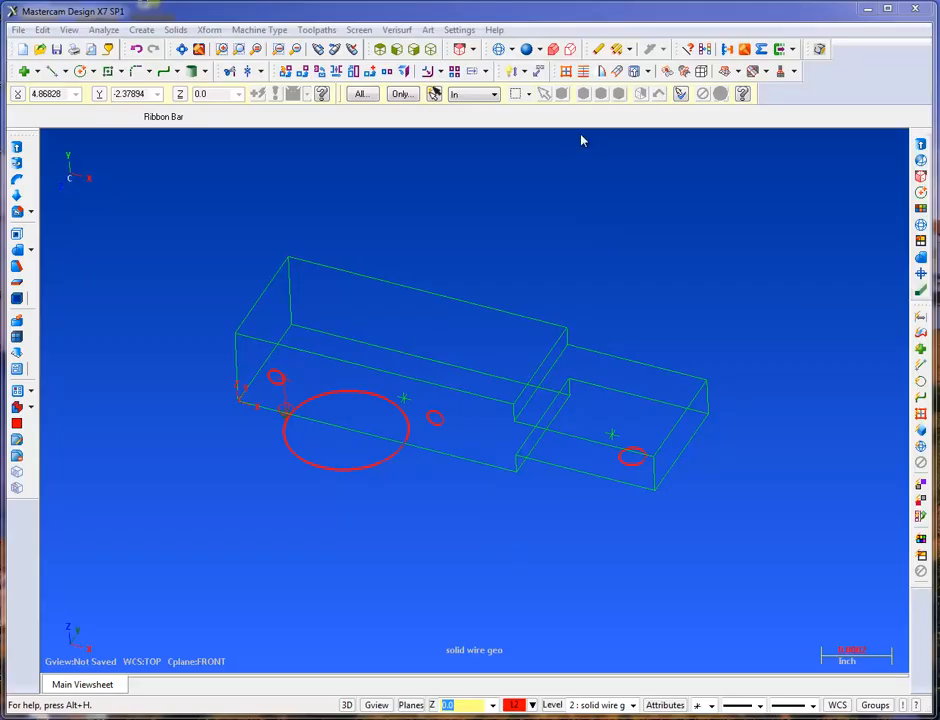
# Step: Start a solid extrude and chain the large 0.718-radius circle and the small circle on the narrow end
pyautogui.scroll(1, 405, 405)
pyautogui.moveTo(405, 405); pyautogui.dragTo(478, 398, button='middle')
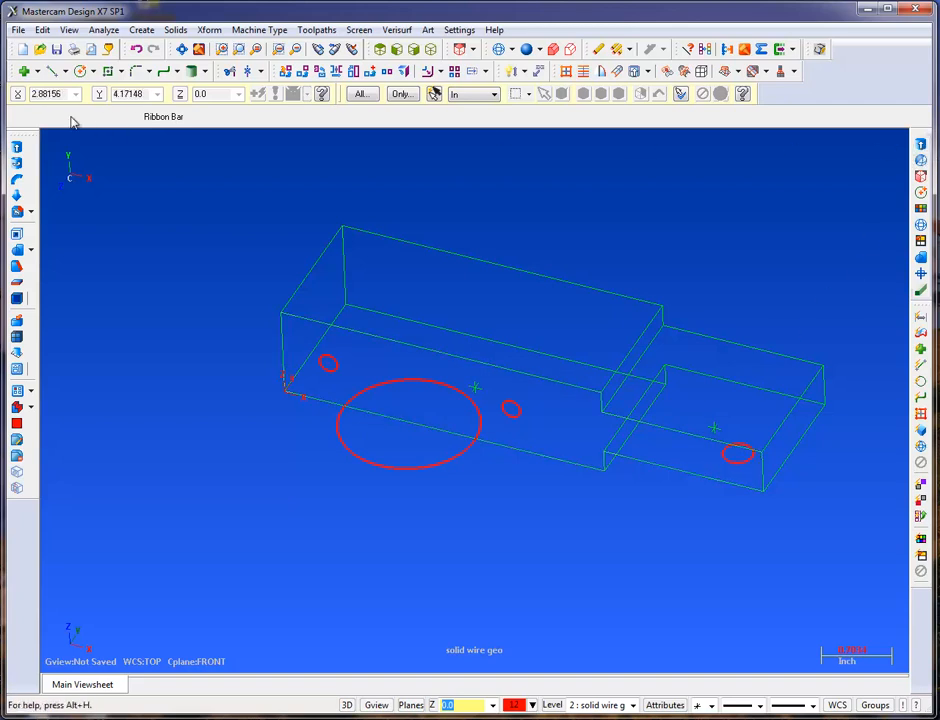
pyautogui.click(17, 150)
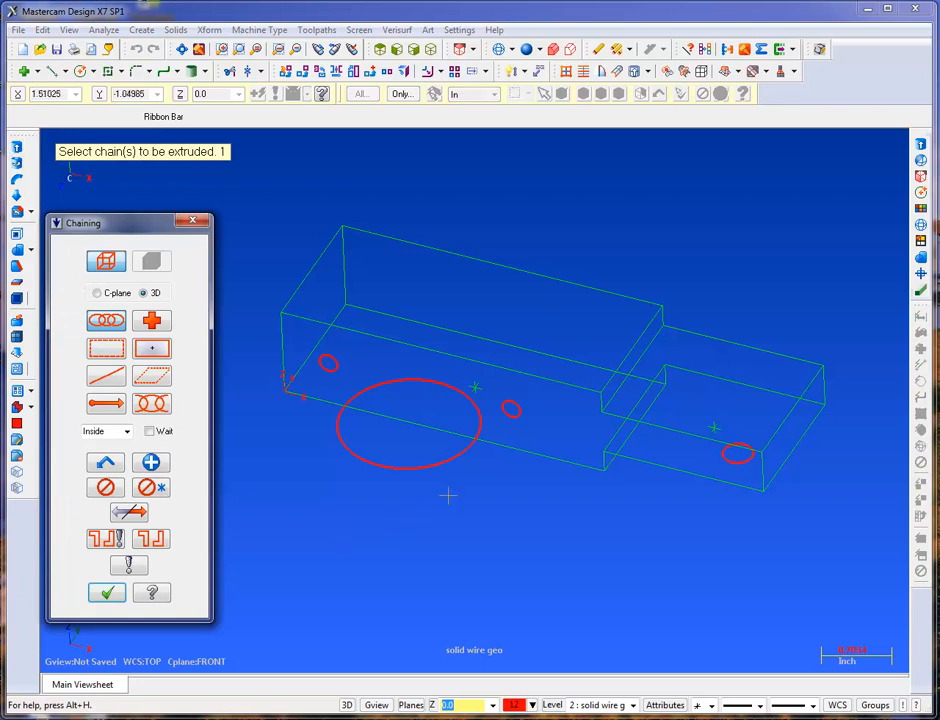
pyautogui.click(459, 463)
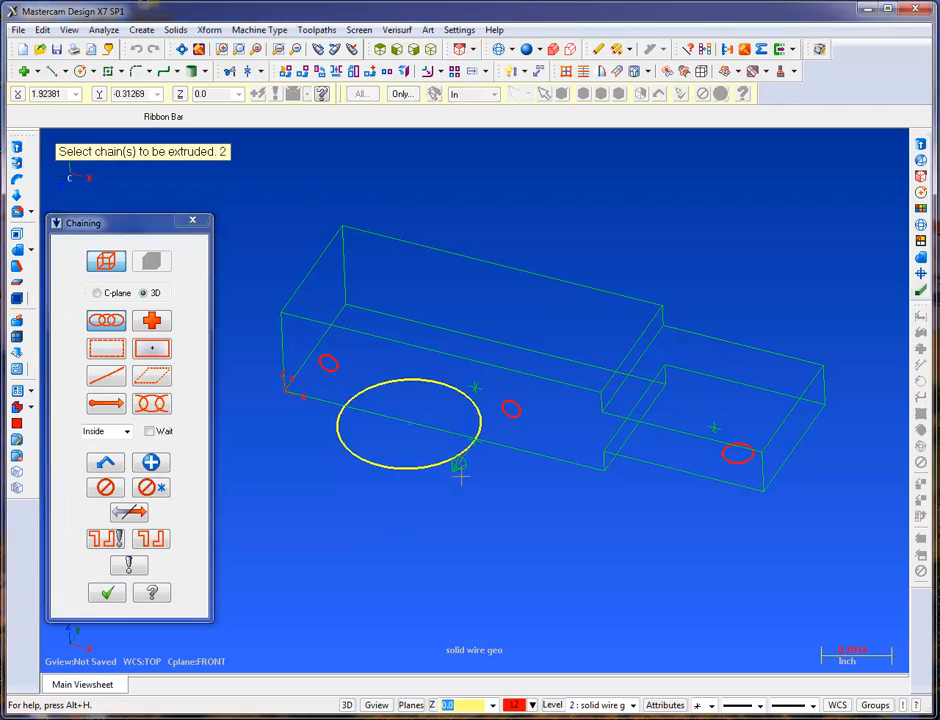
pyautogui.click(749, 466)
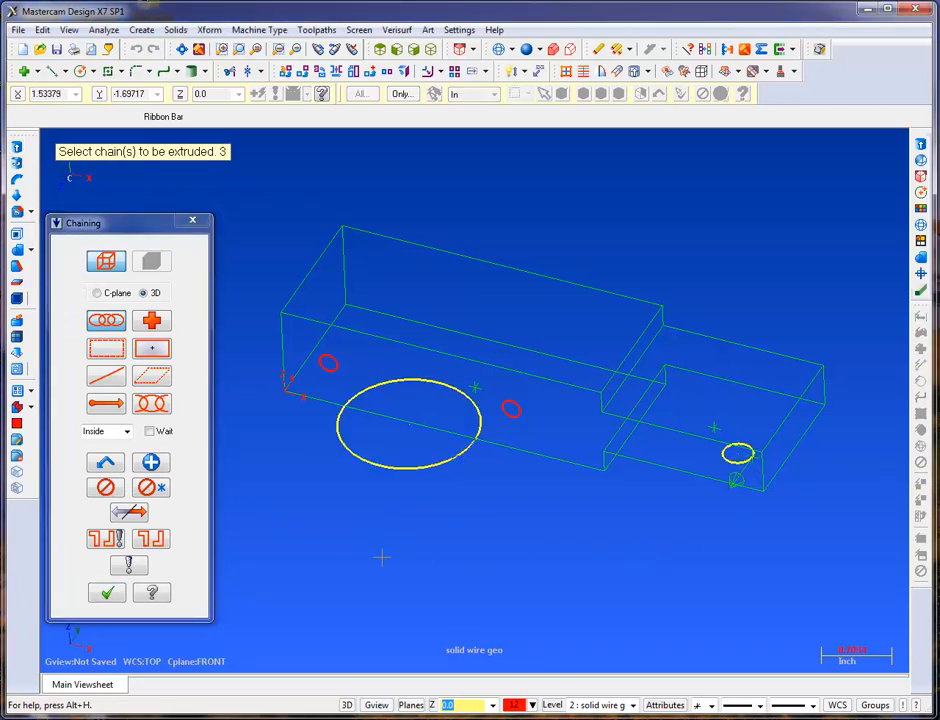
pyautogui.click(108, 594)
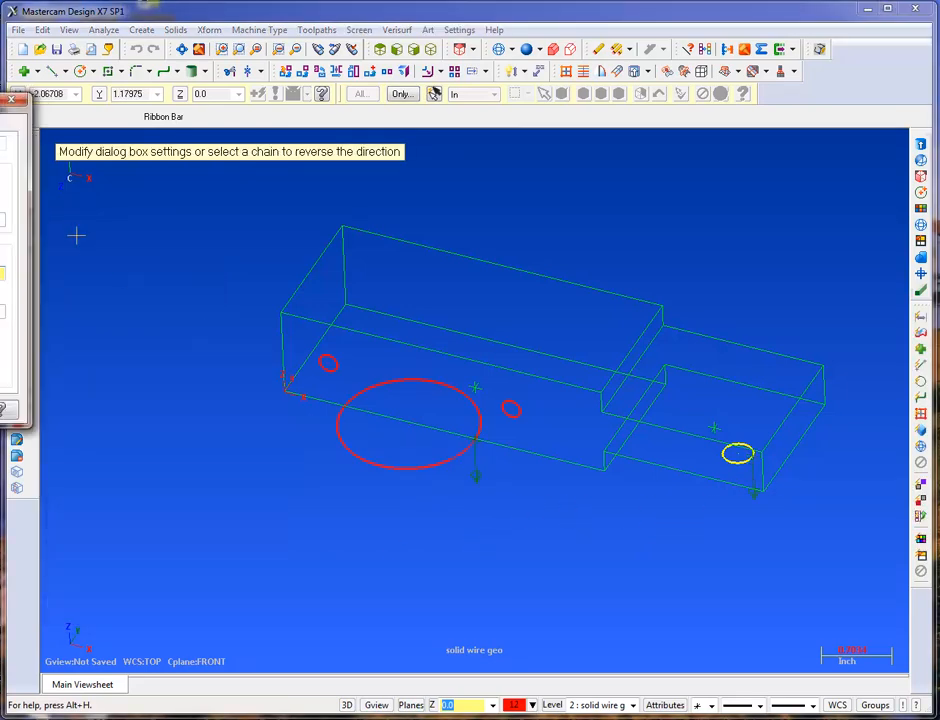
# Step: Reverse both extrusion directions to point up into the body and cut the large and small circles through all
pyautogui.moveTo(2, 103); pyautogui.dragTo(187, 140)
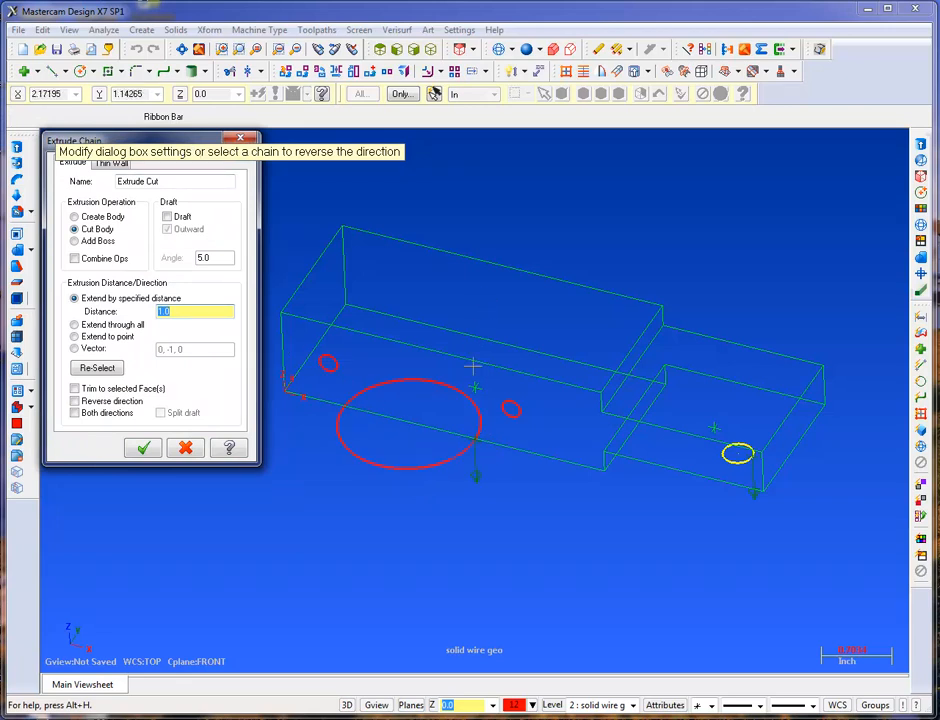
pyautogui.moveTo(493, 515); pyautogui.dragTo(477, 420, button='middle')
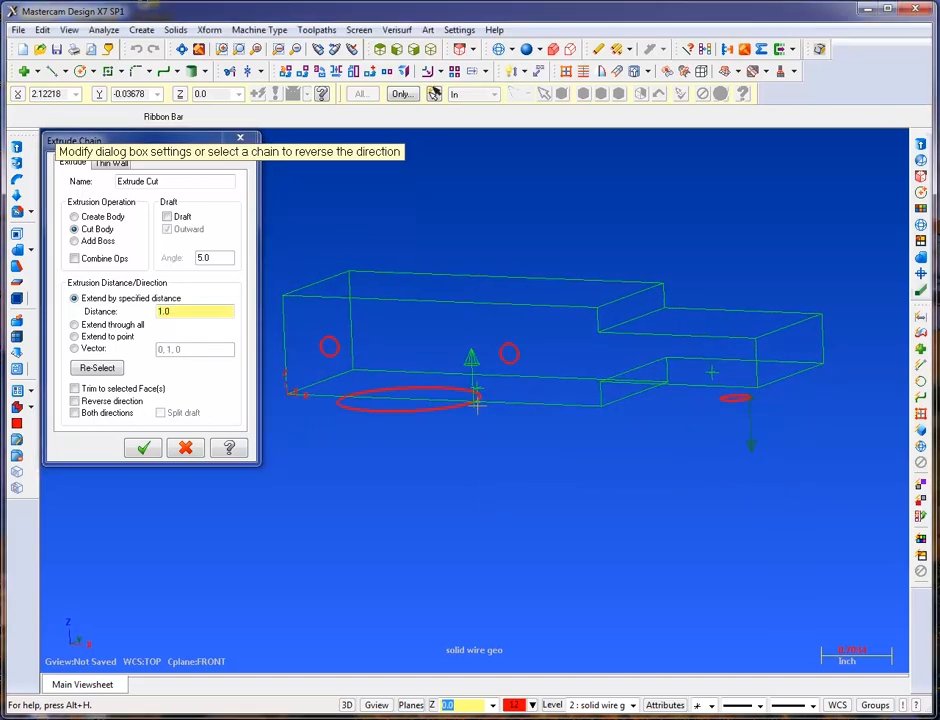
pyautogui.click(98, 369)
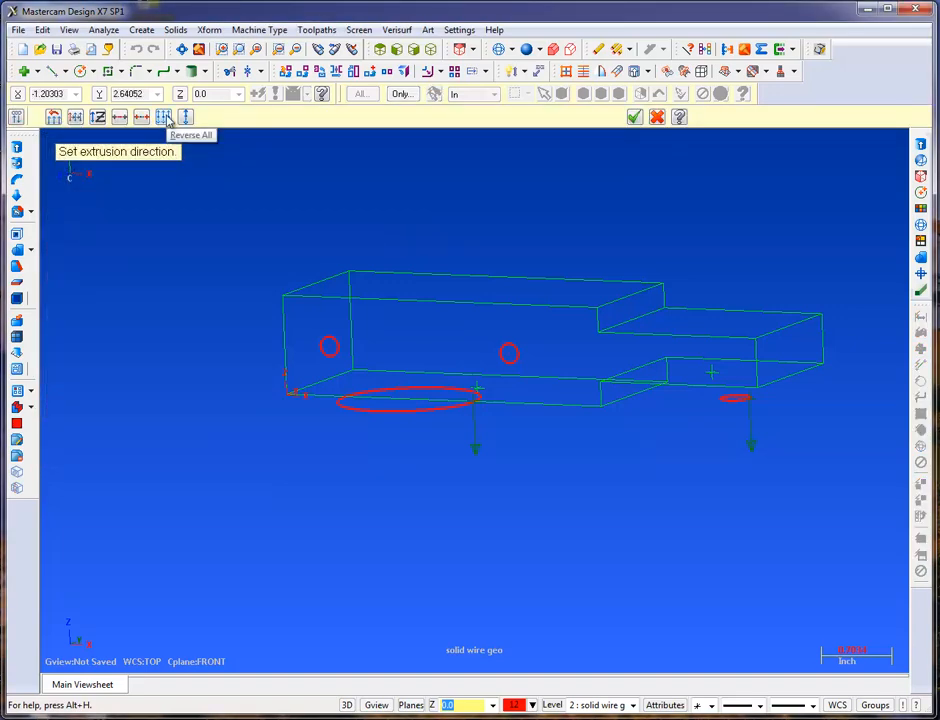
pyautogui.click(167, 119)
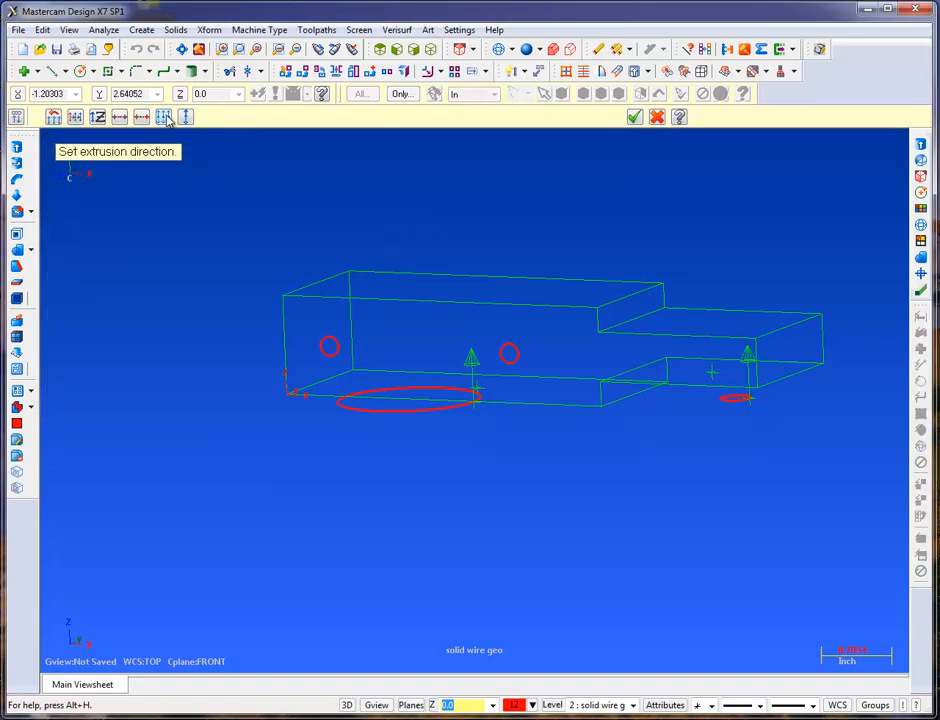
pyautogui.click(635, 119)
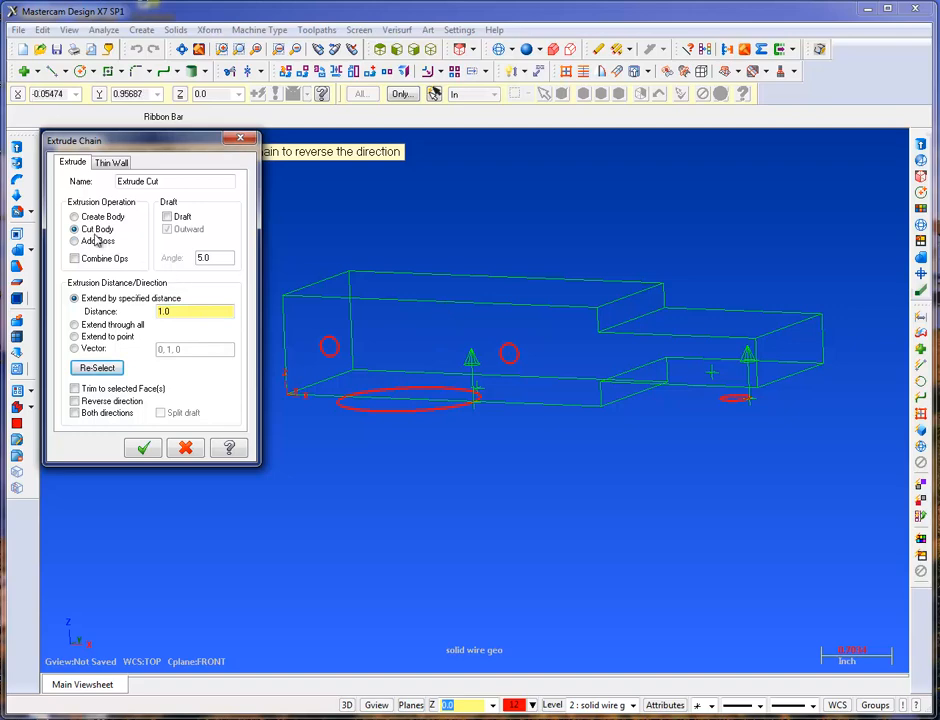
pyautogui.click(84, 326)
pyautogui.click(143, 447)
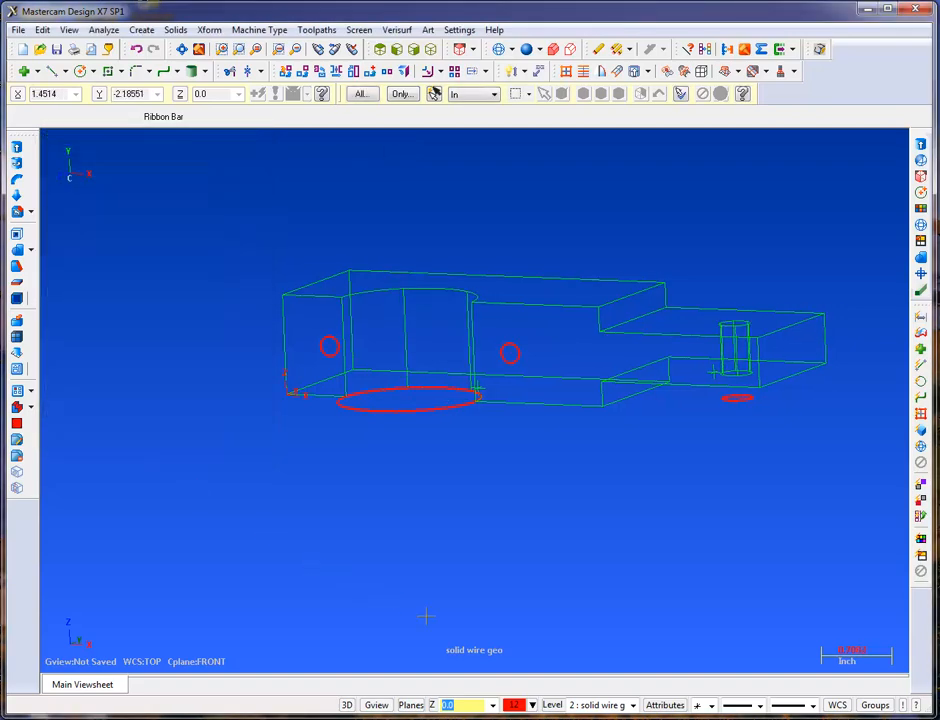
# Step: Start another solid extrude and chain the two 0.201-diameter circles on the block's long side
pyautogui.moveTo(426, 615); pyautogui.dragTo(426, 615, button='middle')
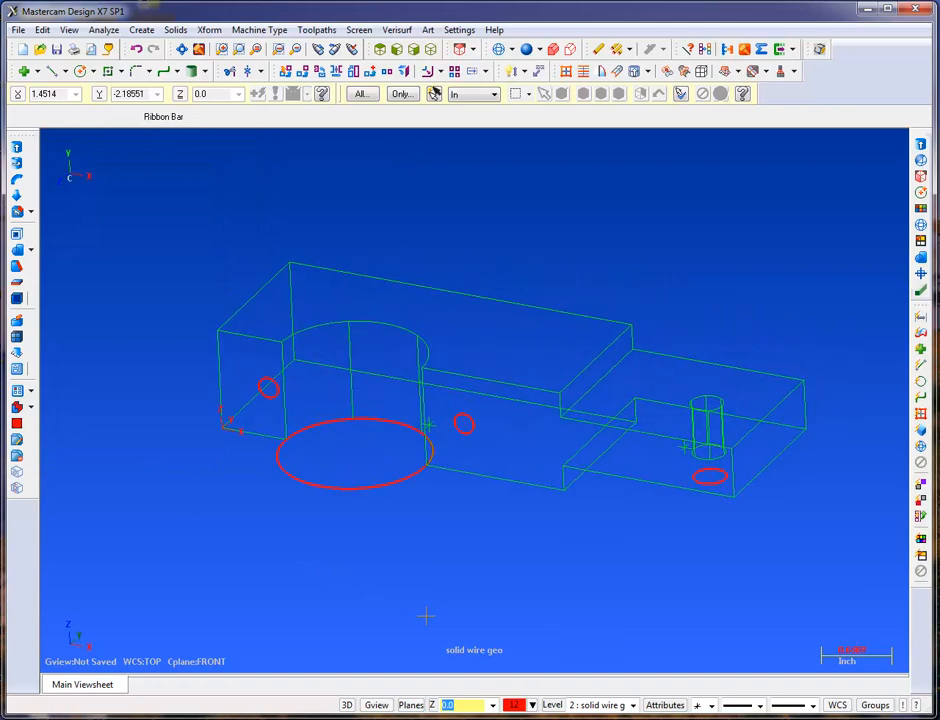
pyautogui.click(921, 151)
pyautogui.click(268, 389)
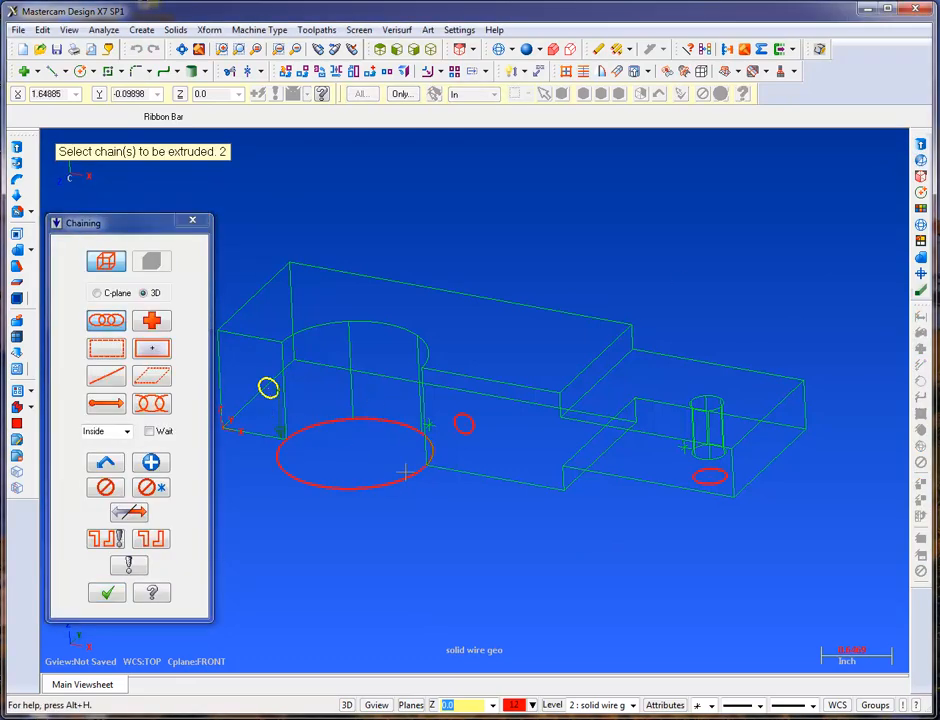
pyautogui.click(463, 424)
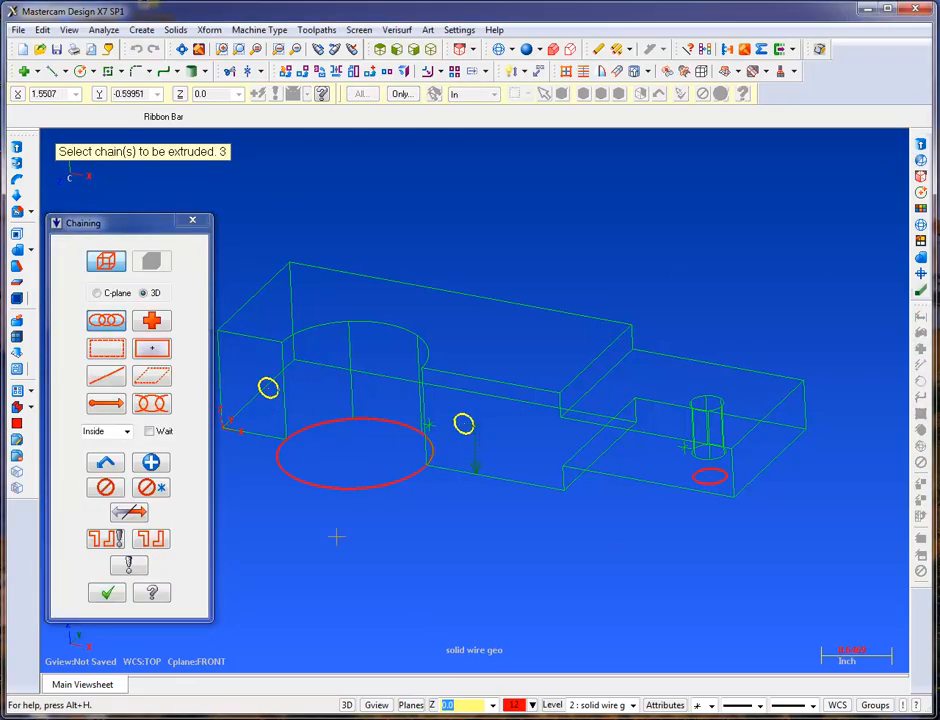
pyautogui.click(107, 593)
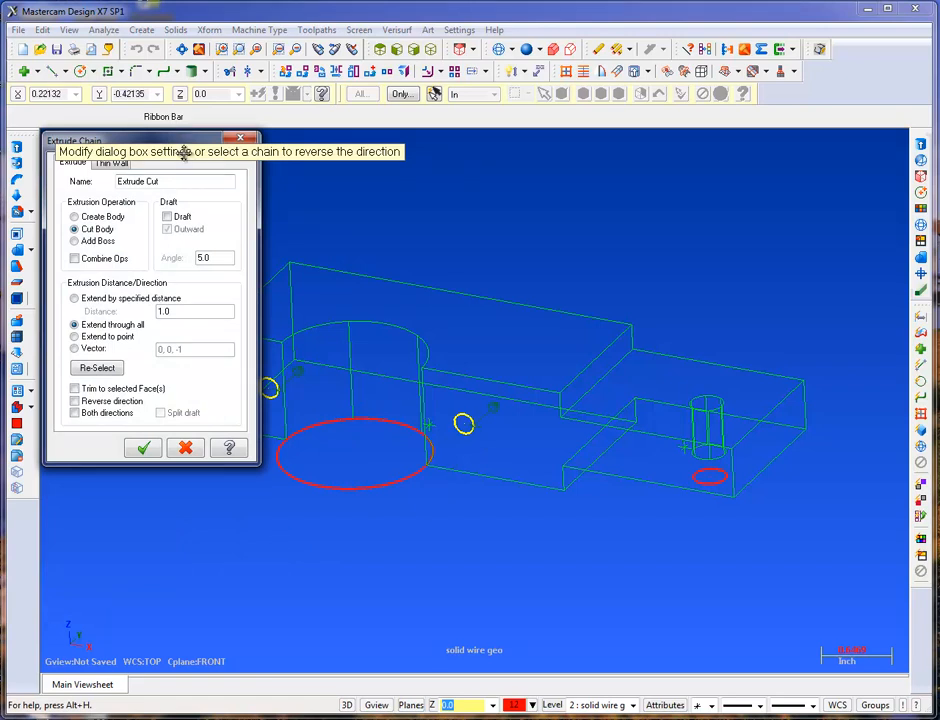
pyautogui.moveTo(185, 154); pyautogui.dragTo(549, 162)
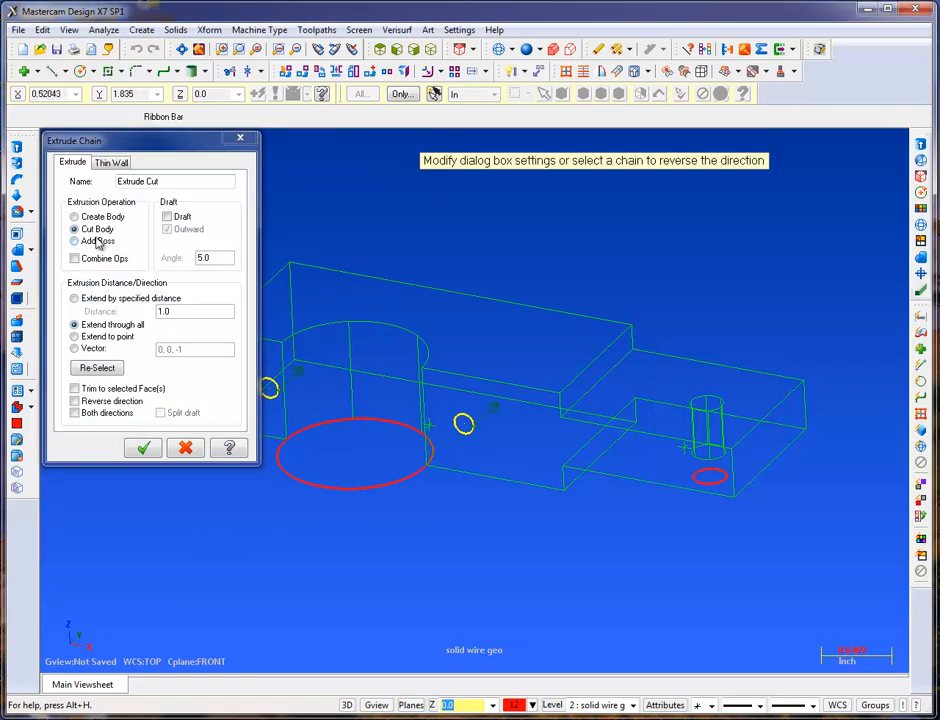
# Step: Name the extrude cut ".201 -1. deep" and cut the two side holes by a specified distance of 1.0
pyautogui.moveTo(172, 182); pyautogui.dragTo(47, 189)
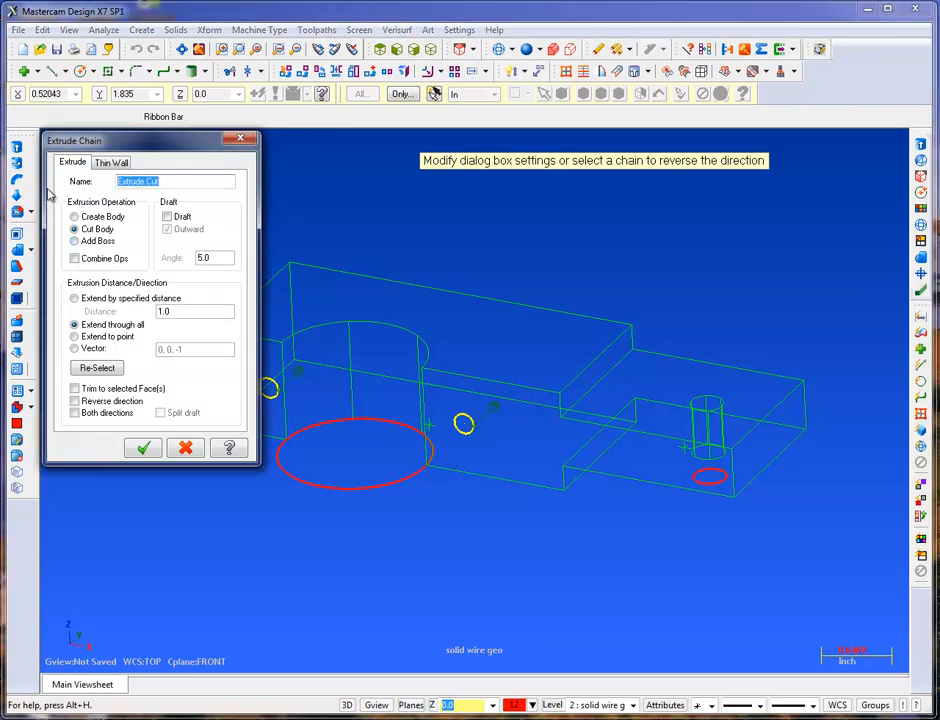
pyautogui.press('BackSpace')
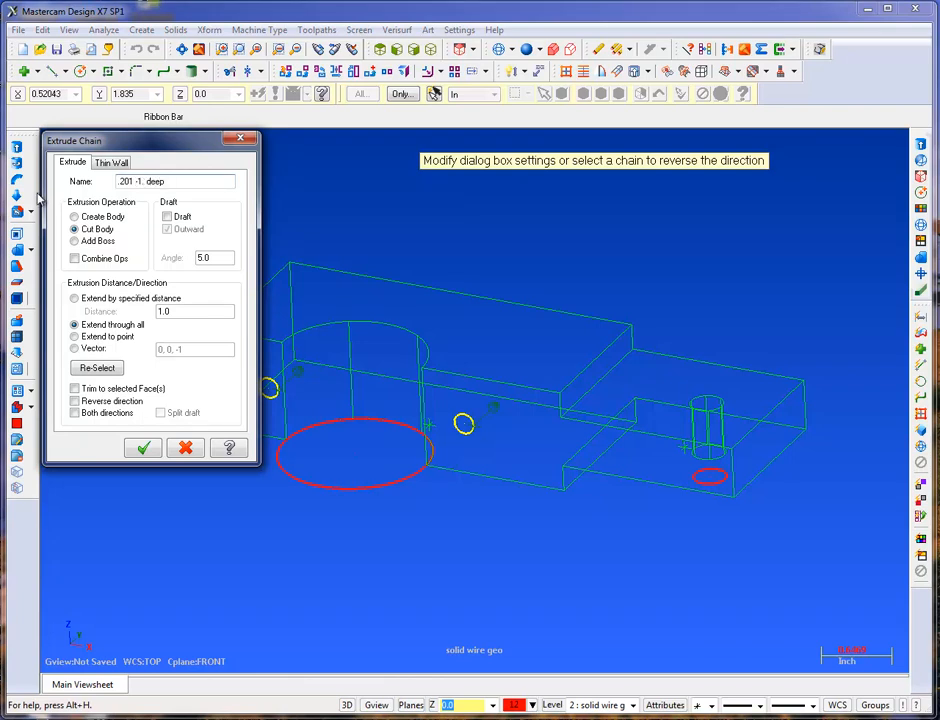
pyautogui.click(99, 300)
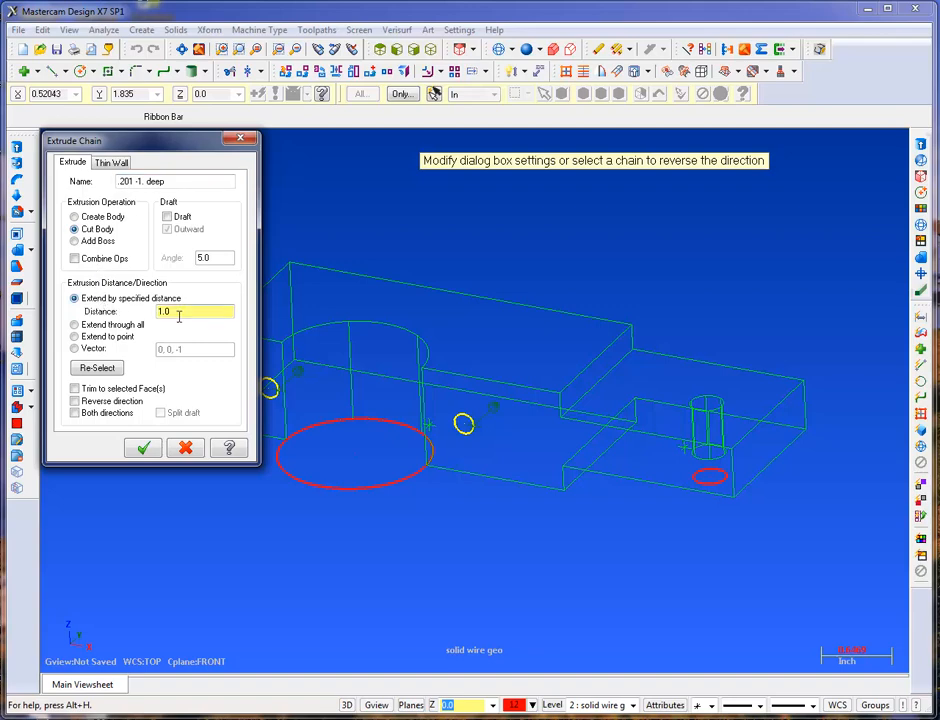
pyautogui.click(143, 448)
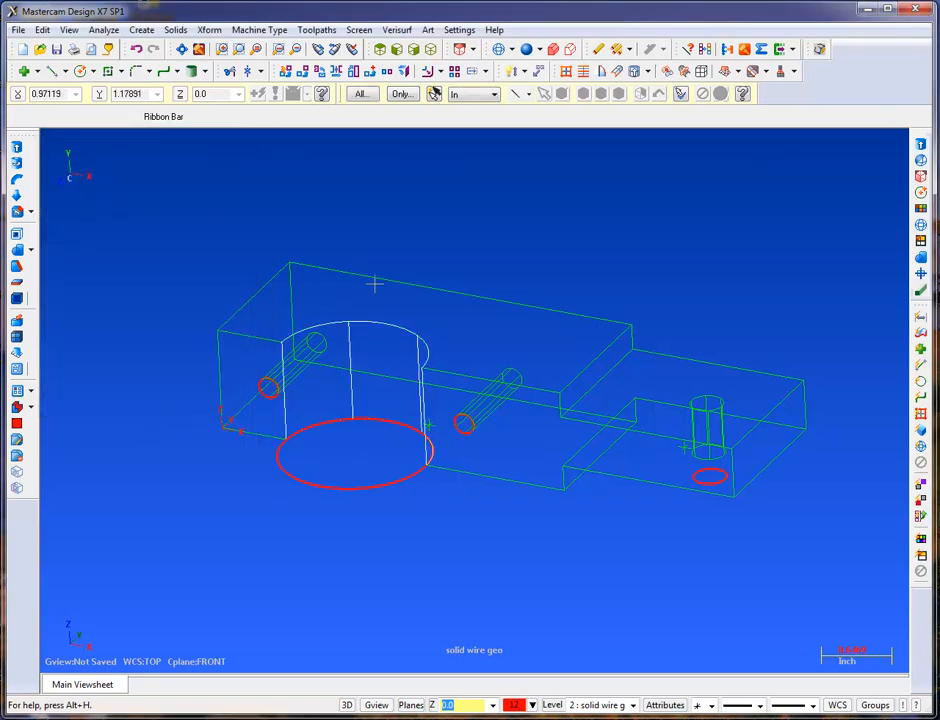
# Step: Make level 1 "Solid" the main level, hide level 2 "solid wire geo", and display the model shaded
pyautogui.moveTo(598, 236); pyautogui.dragTo(599, 237, button='middle')
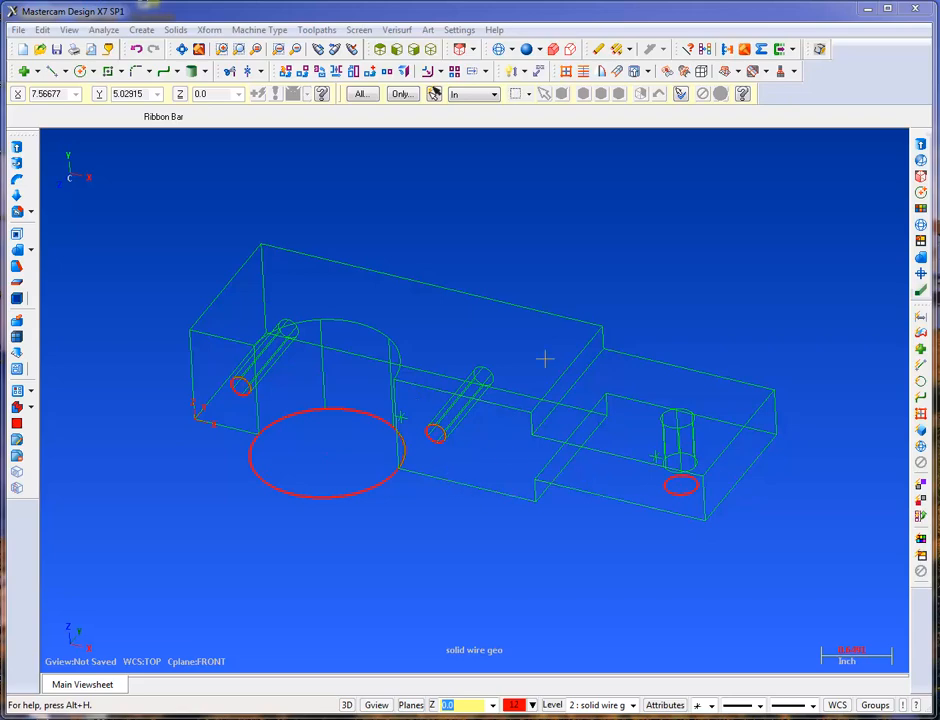
pyautogui.click(553, 705)
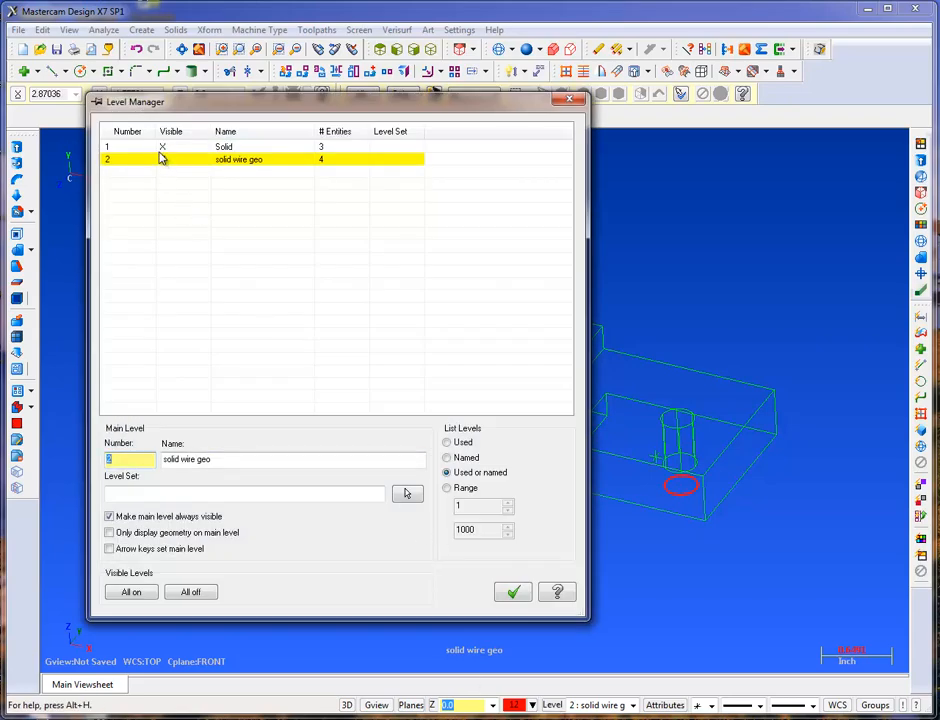
pyautogui.click(135, 148)
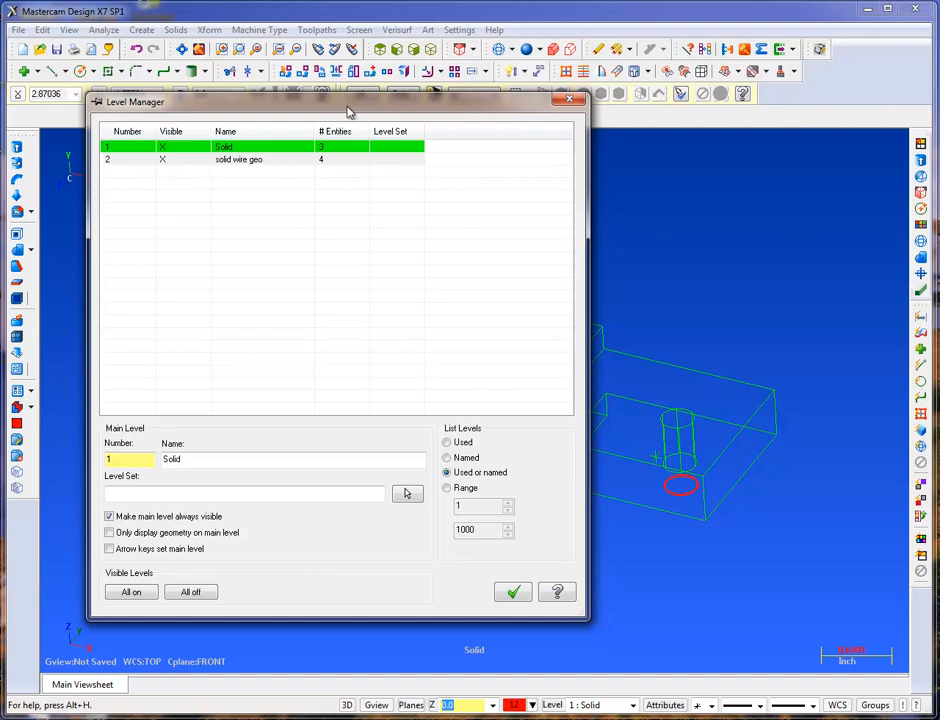
pyautogui.moveTo(348, 112); pyautogui.dragTo(247, 137)
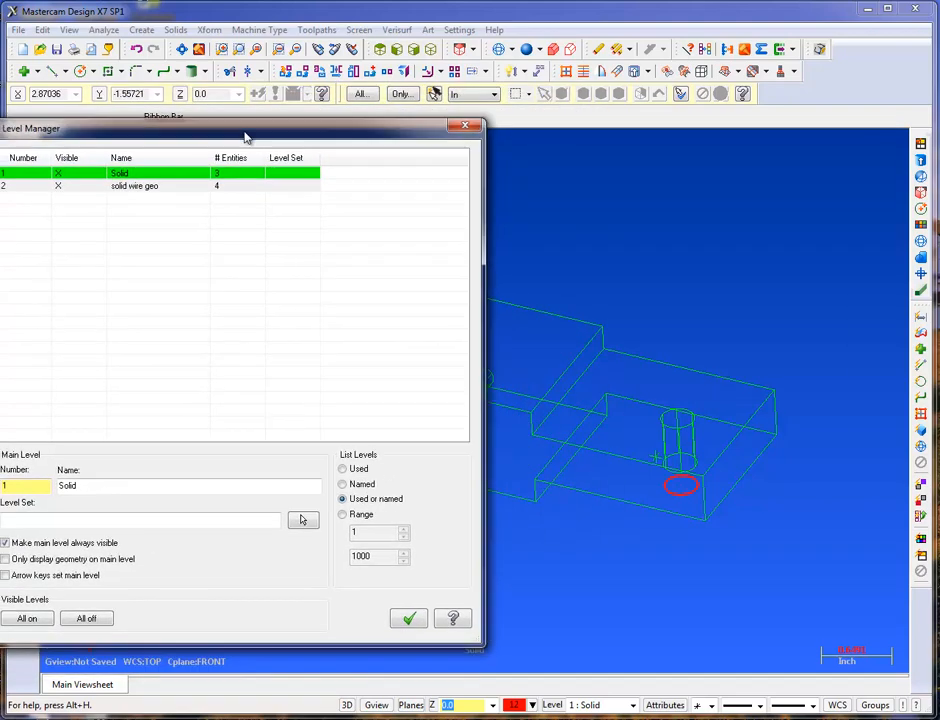
pyautogui.click(91, 187)
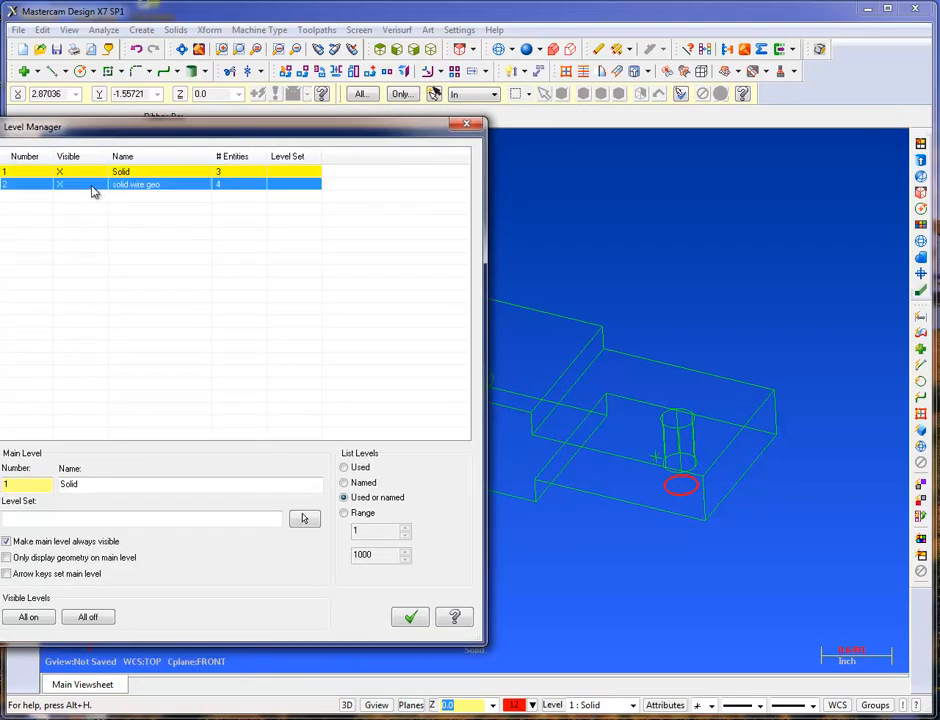
pyautogui.click(410, 617)
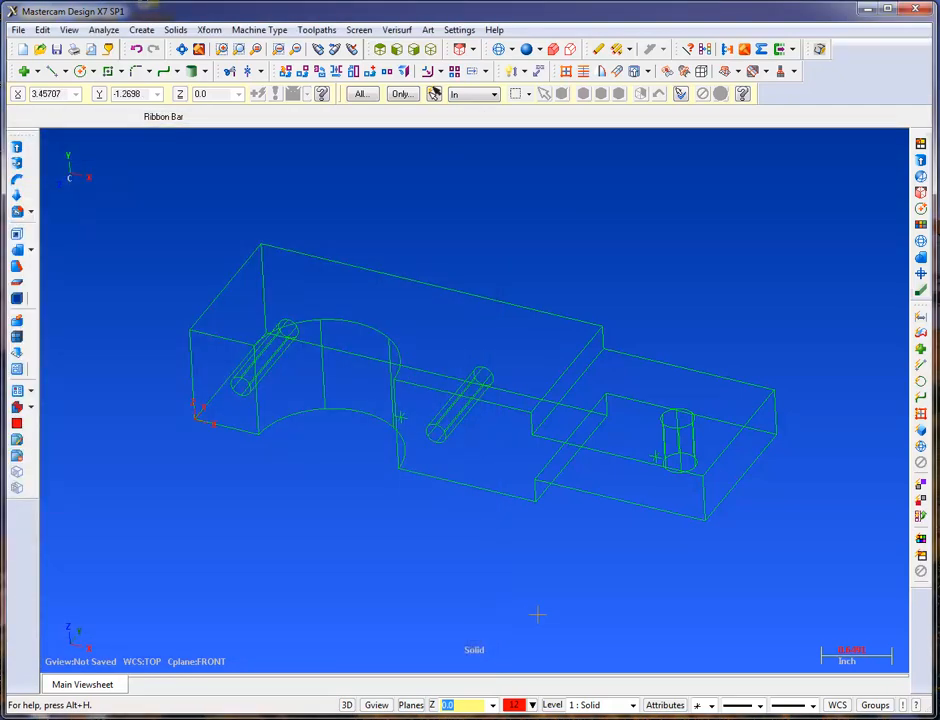
pyautogui.moveTo(598, 489); pyautogui.dragTo(611, 532, button='middle')
pyautogui.hotkey('alt', 's')
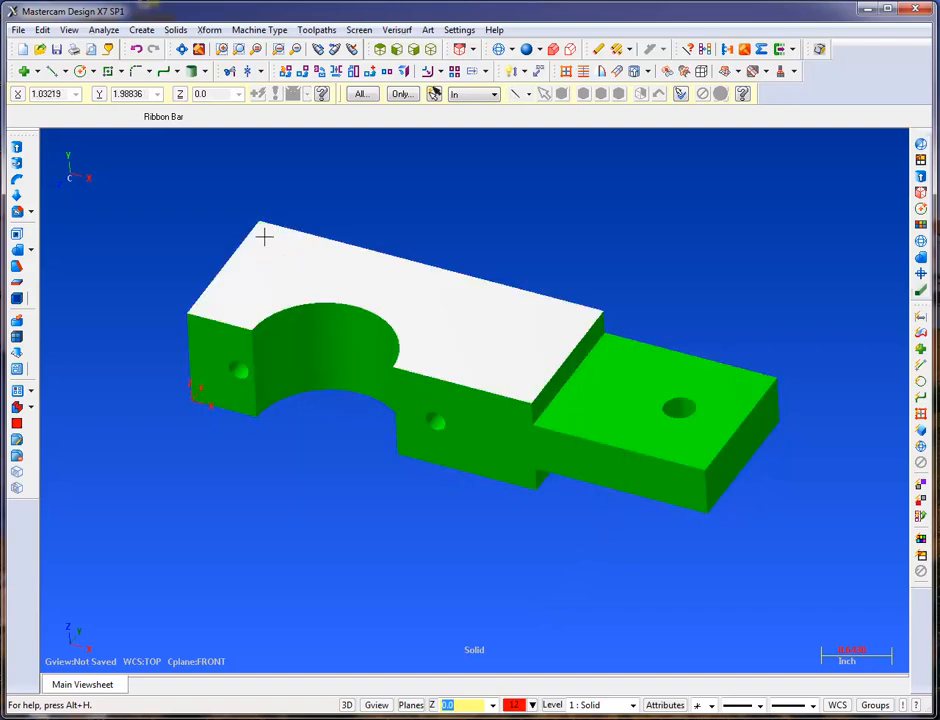
# Step: Apply a one-distance chamfer to the upper and lower step edges beside the narrow end, spanning each step's full height
pyautogui.click(31, 212)
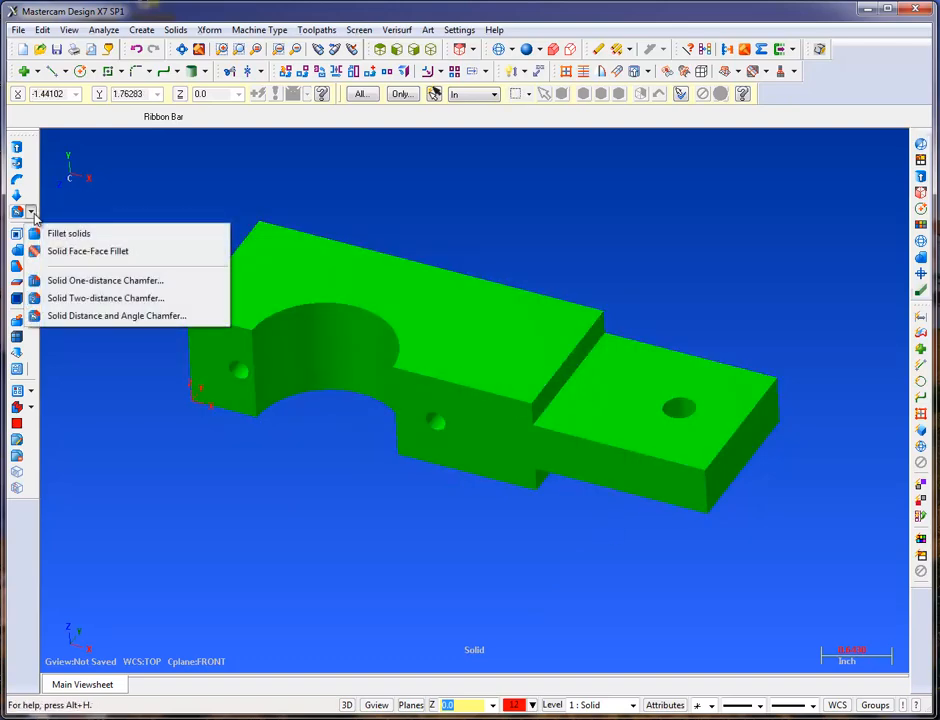
pyautogui.click(62, 285)
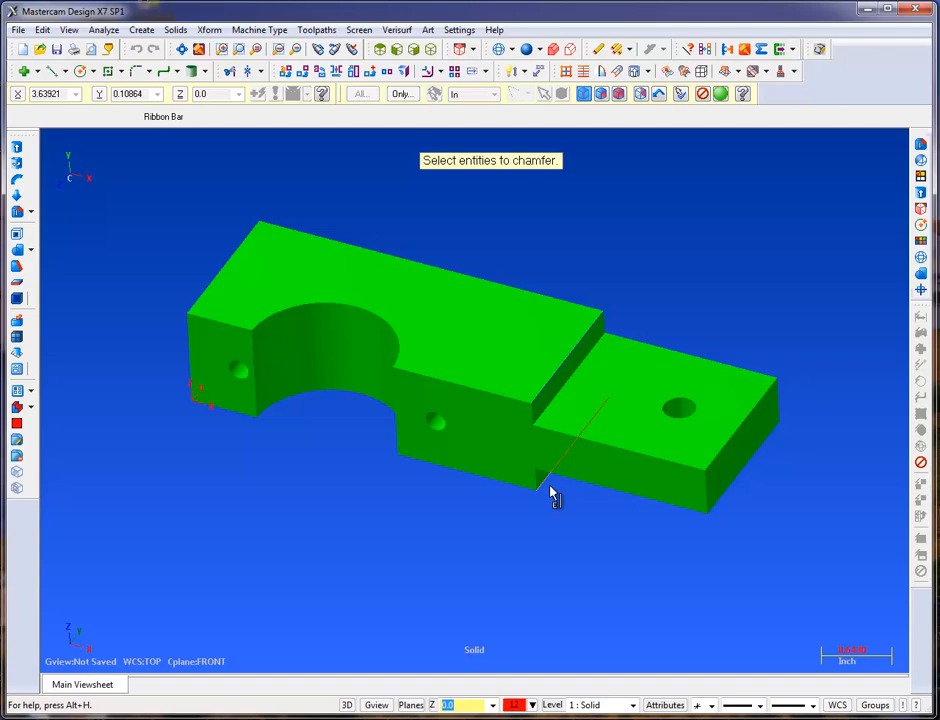
pyautogui.moveTo(551, 497); pyautogui.dragTo(604, 399, button='middle')
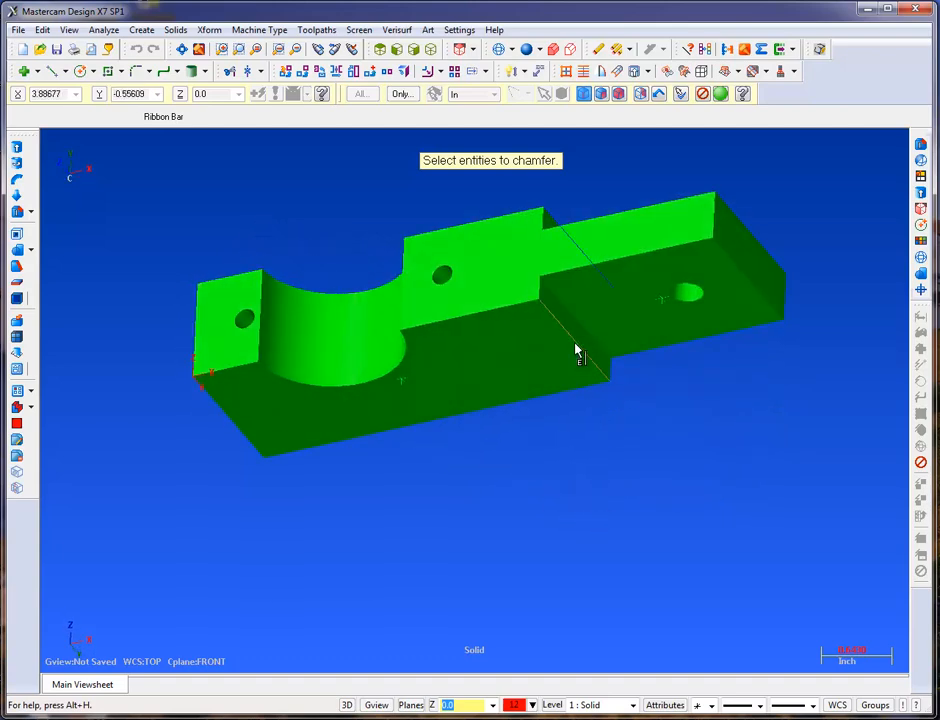
pyautogui.moveTo(577, 350); pyautogui.dragTo(605, 304, button='middle')
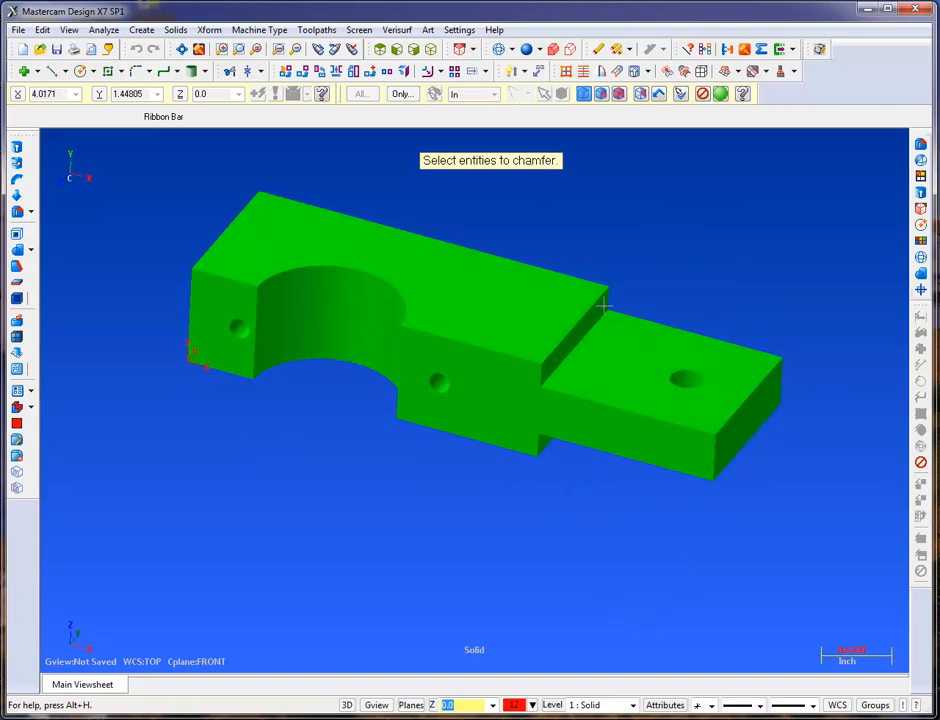
pyautogui.click(721, 96)
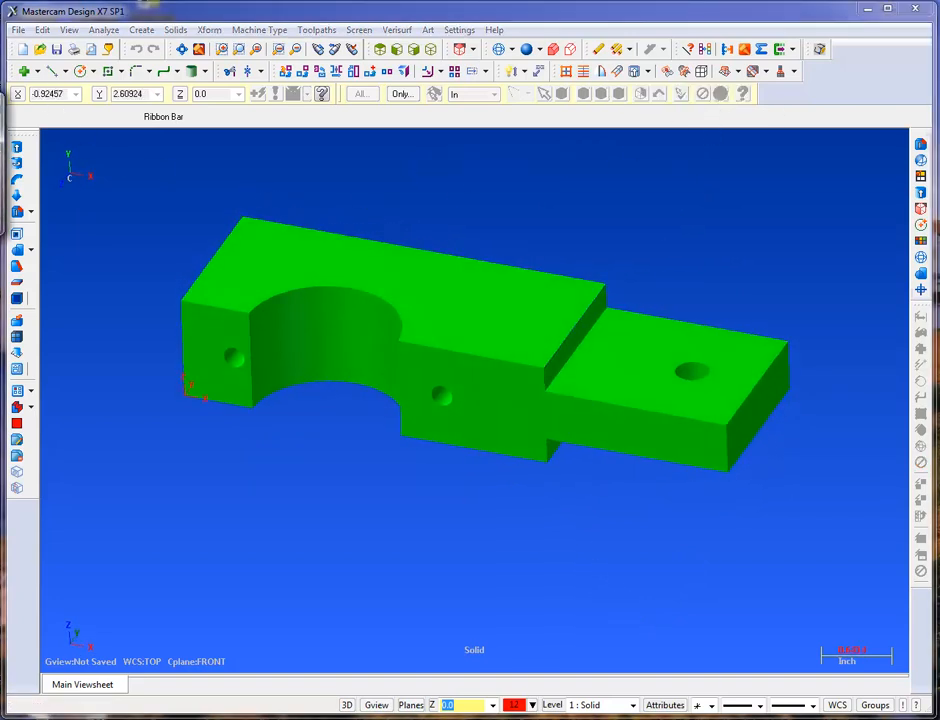
pyautogui.moveTo(562, 160); pyautogui.dragTo(564, 160)
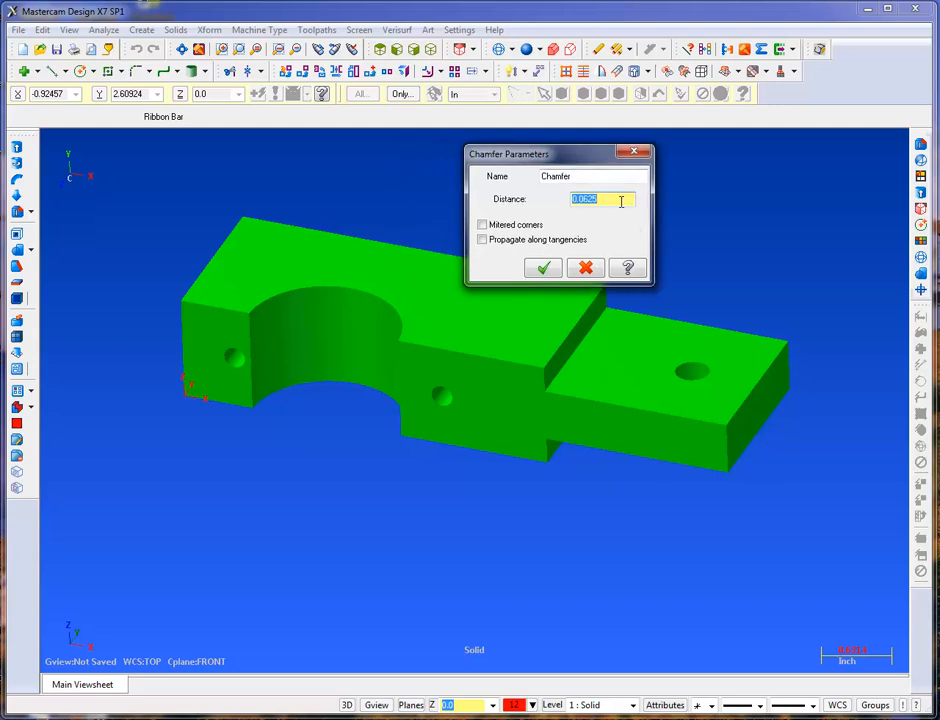
pyautogui.write('.2')
pyautogui.click(541, 267)
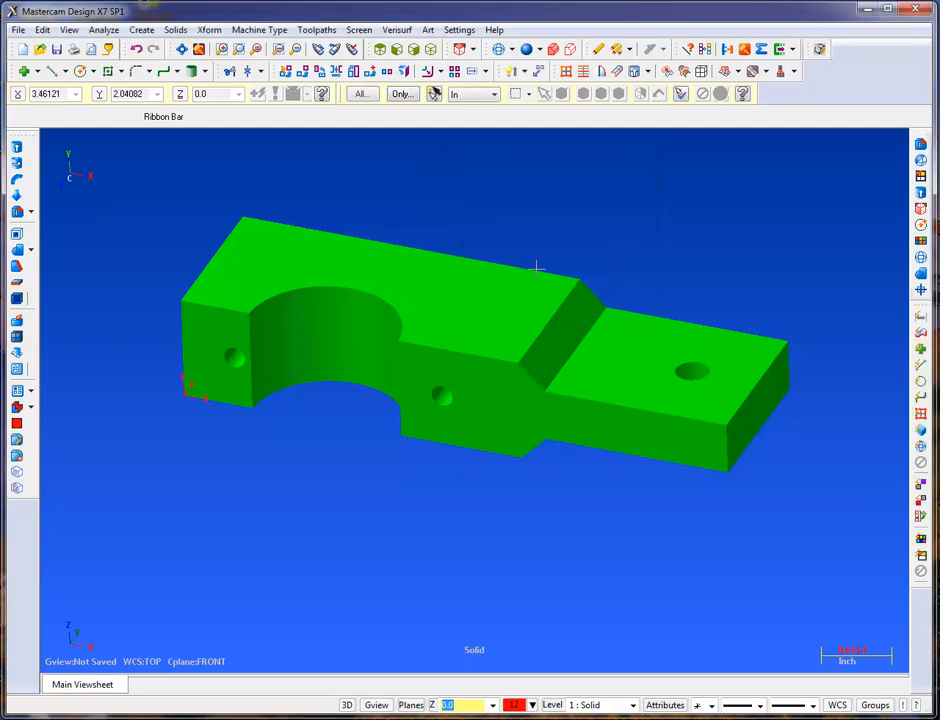
# Step: Inspect the chamfered model and compare it with the clamp drawing in the browser, including the narrow end and its hole
pyautogui.moveTo(564, 401); pyautogui.dragTo(561, 328, button='middle')
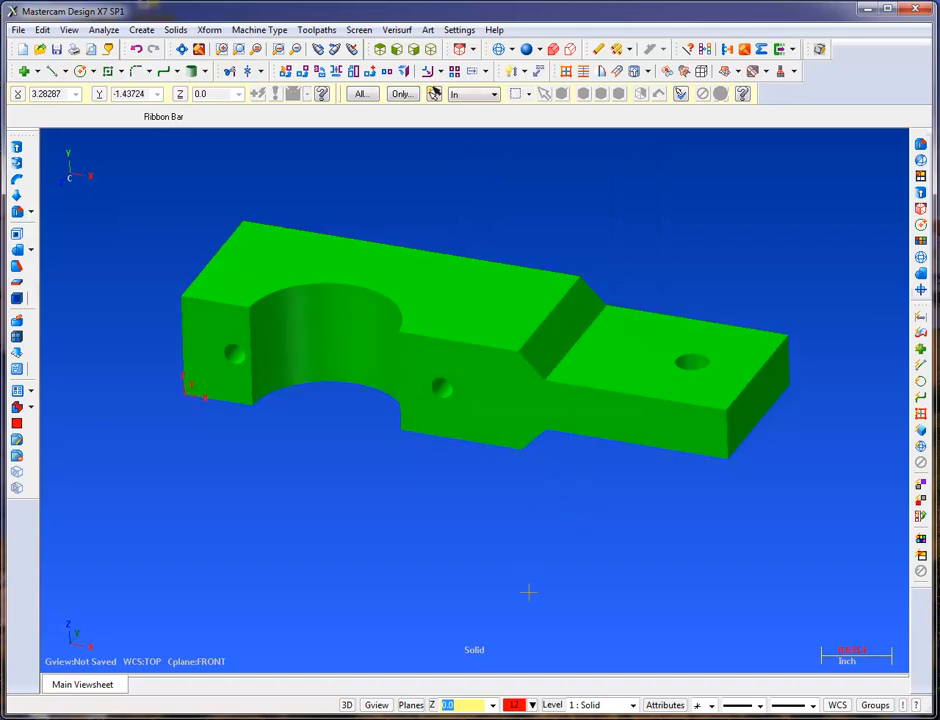
pyautogui.moveTo(528, 592); pyautogui.dragTo(560, 234, button='middle')
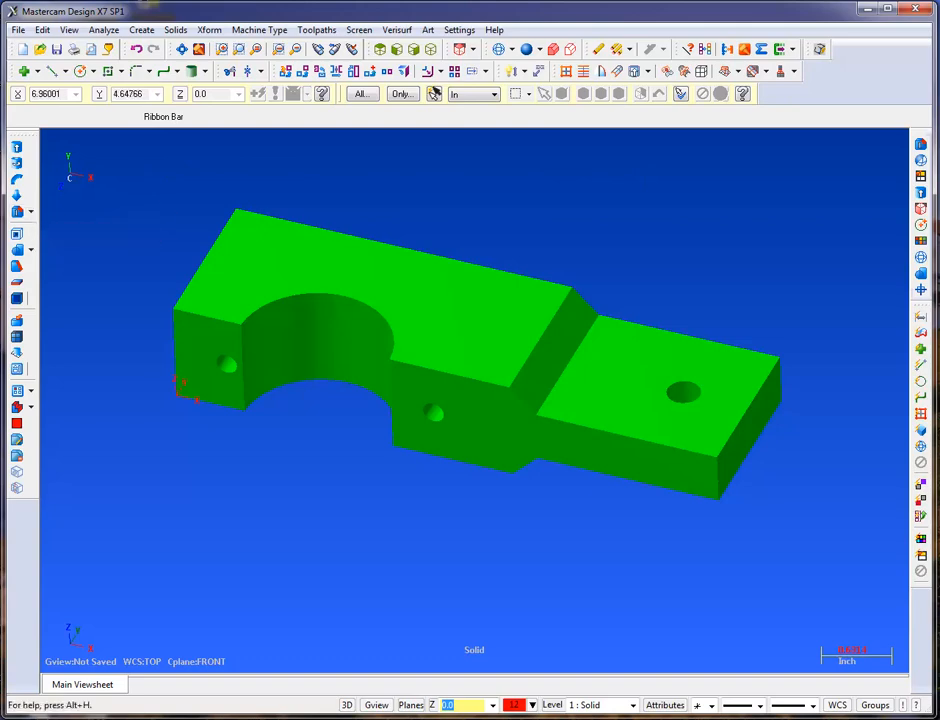
pyautogui.moveTo(938, 28)
pyautogui.mouseDown()
pyautogui.moveTo(650, 13)
pyautogui.moveTo(570, 23)
pyautogui.mouseUp()
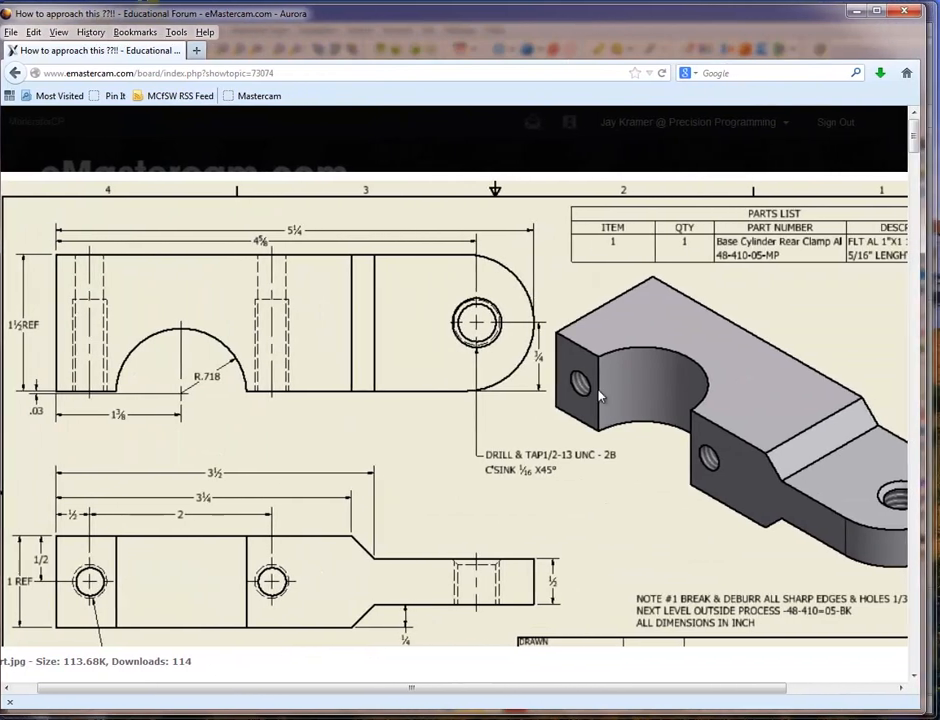
pyautogui.moveTo(485, 694)
pyautogui.mouseDown()
pyautogui.moveTo(615, 690)
pyautogui.moveTo(535, 690)
pyautogui.mouseUp()
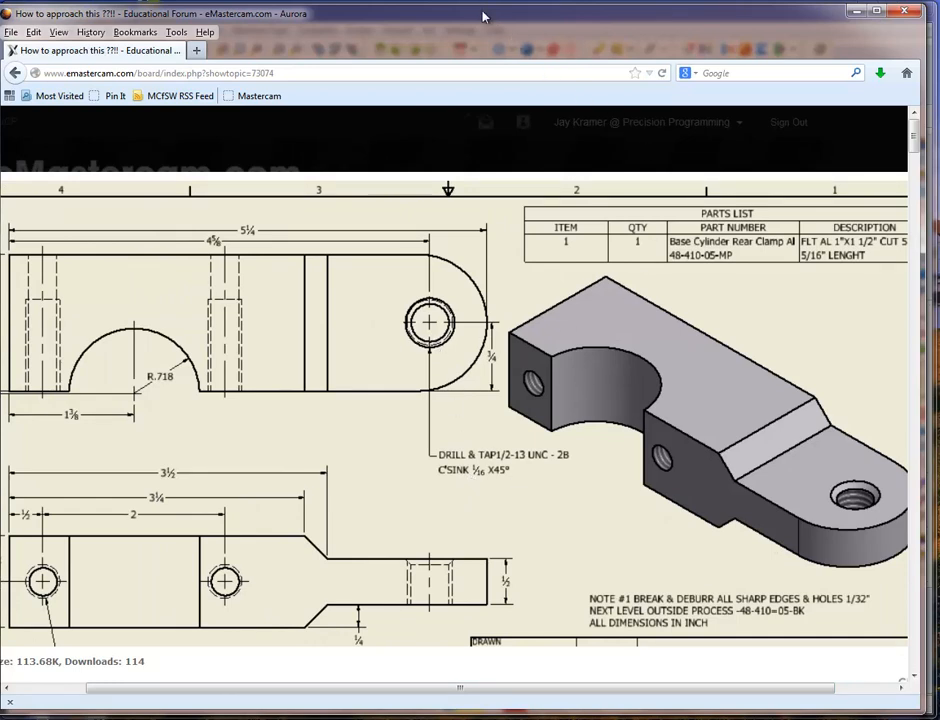
pyautogui.moveTo(522, 26); pyautogui.dragTo(939, 65)
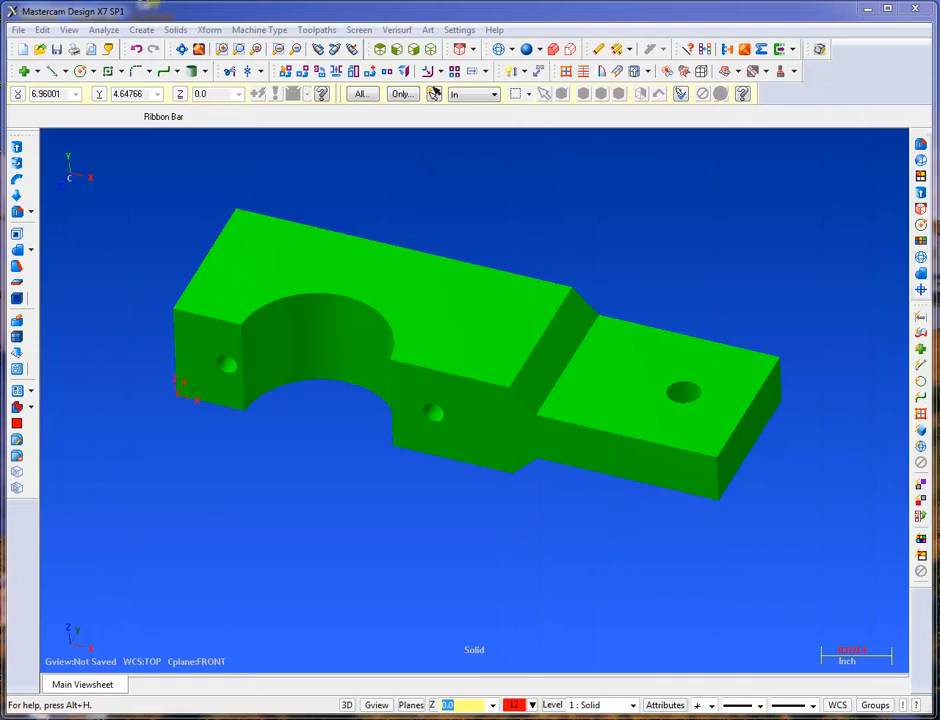
# Step: Apply a distance-and-angle chamfer of 1/16 at 45° to the upper edge of the narrow end's hole, referencing the upper flat face
pyautogui.click(31, 212)
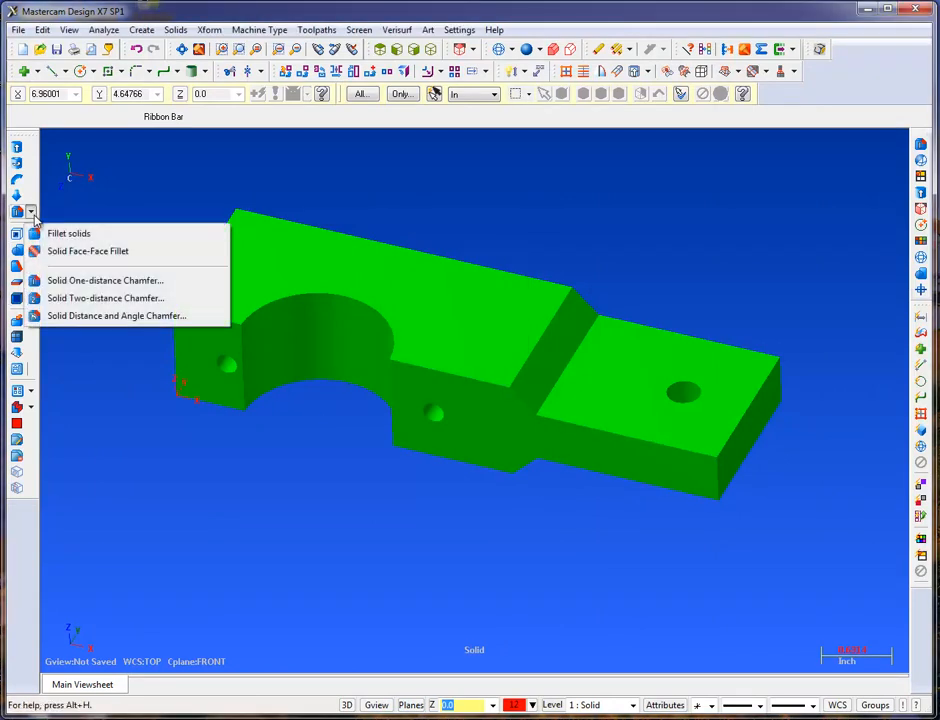
pyautogui.click(70, 316)
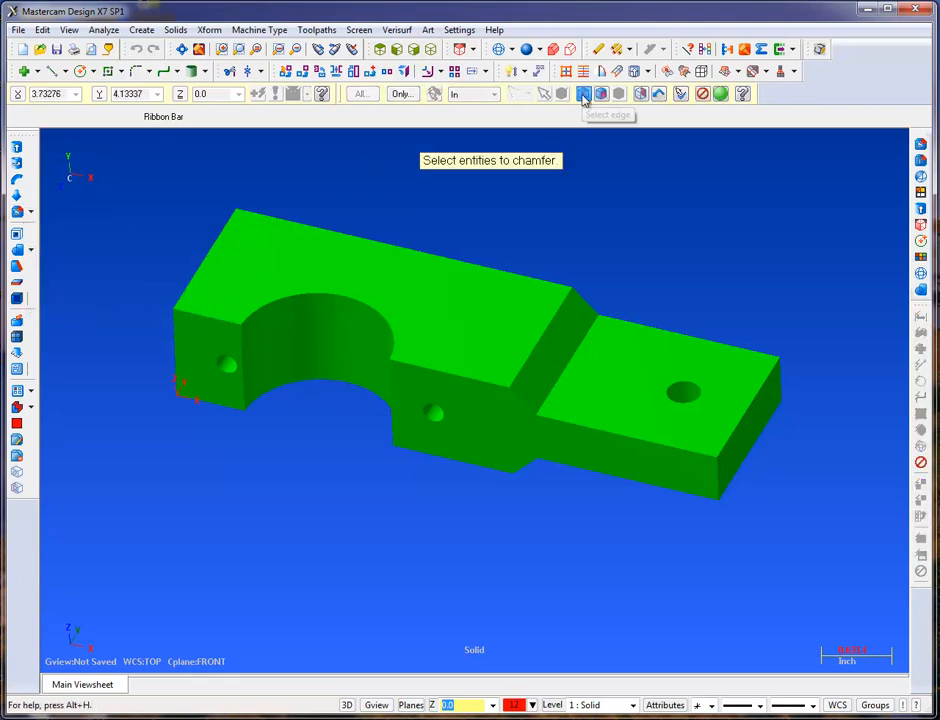
pyautogui.click(677, 384)
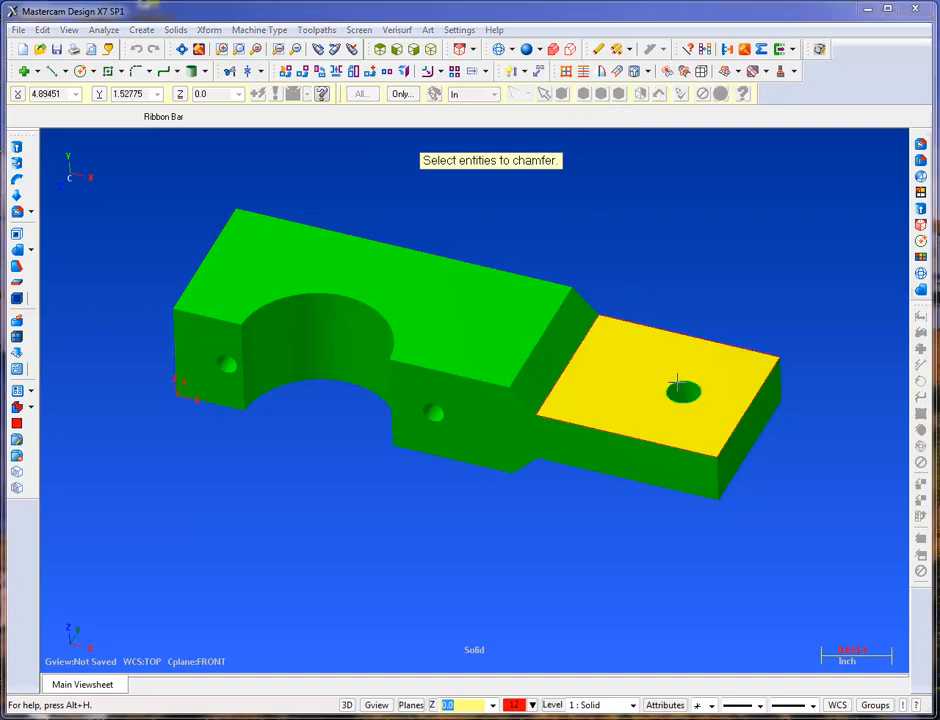
pyautogui.moveTo(182, 137); pyautogui.dragTo(352, 145)
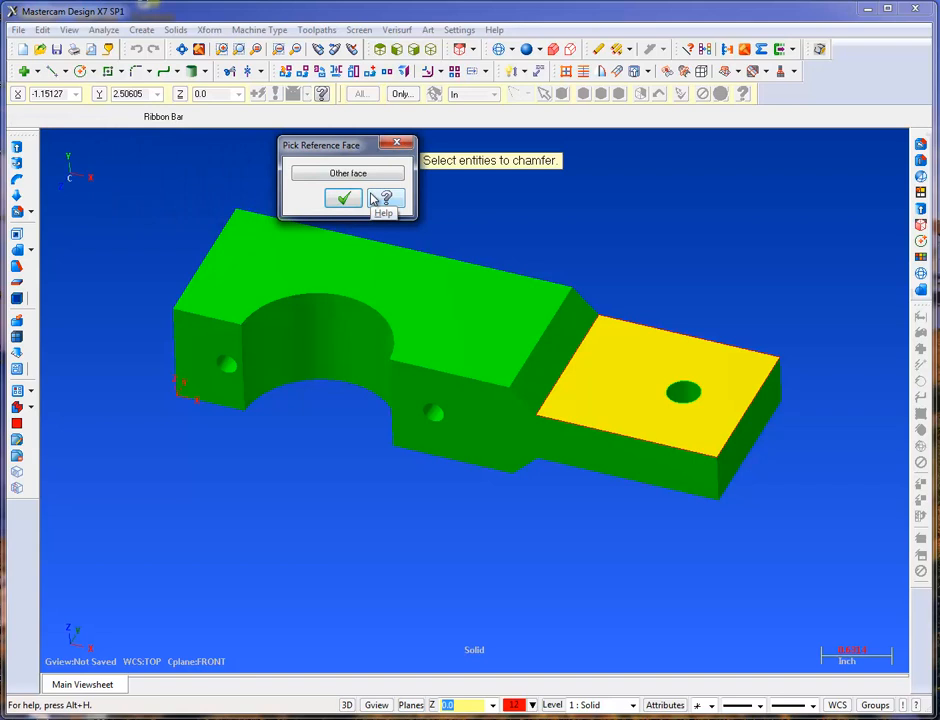
pyautogui.click(355, 174)
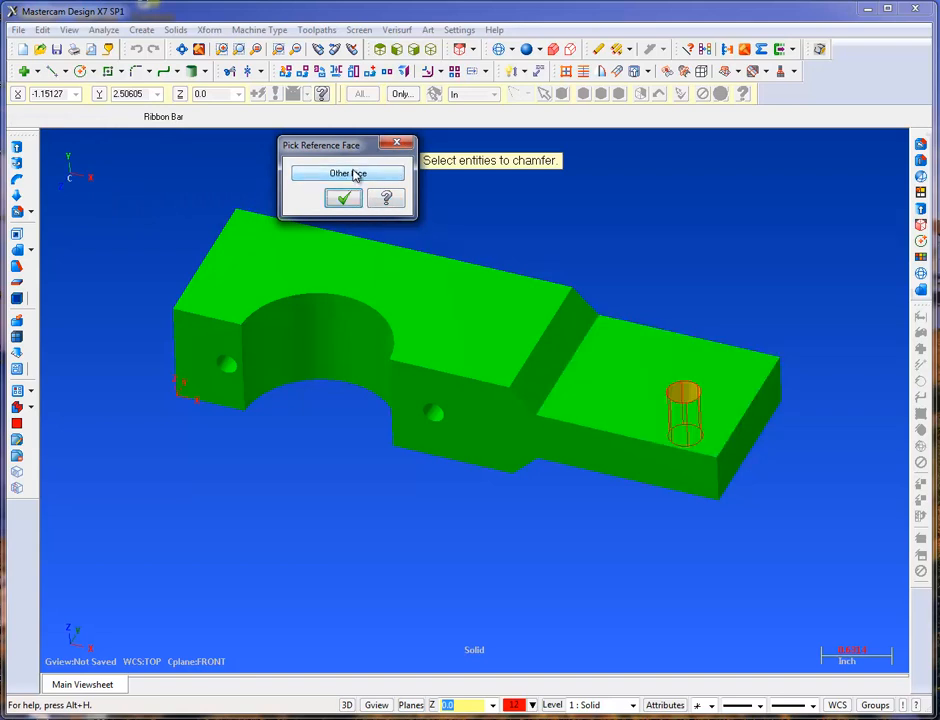
pyautogui.click(355, 175)
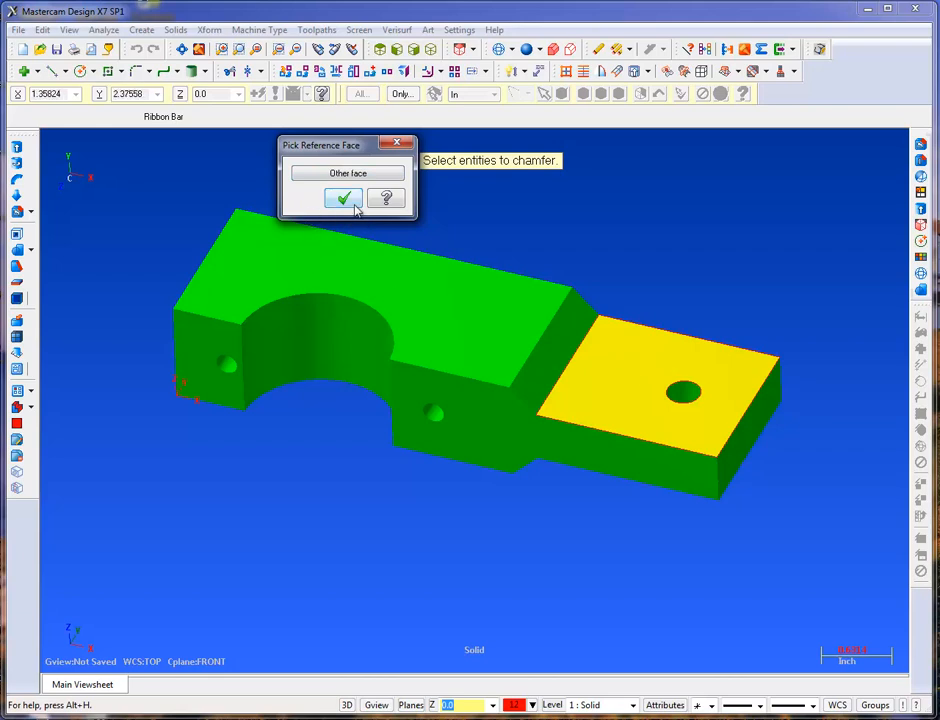
pyautogui.click(355, 203)
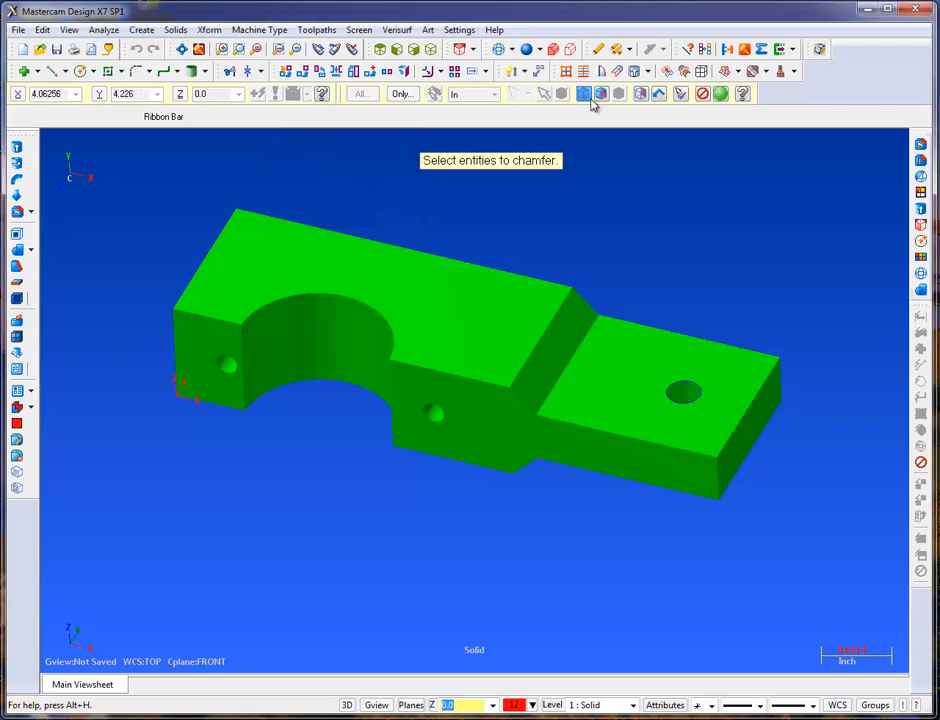
pyautogui.click(720, 94)
pyautogui.moveTo(818, 168); pyautogui.dragTo(432, 160)
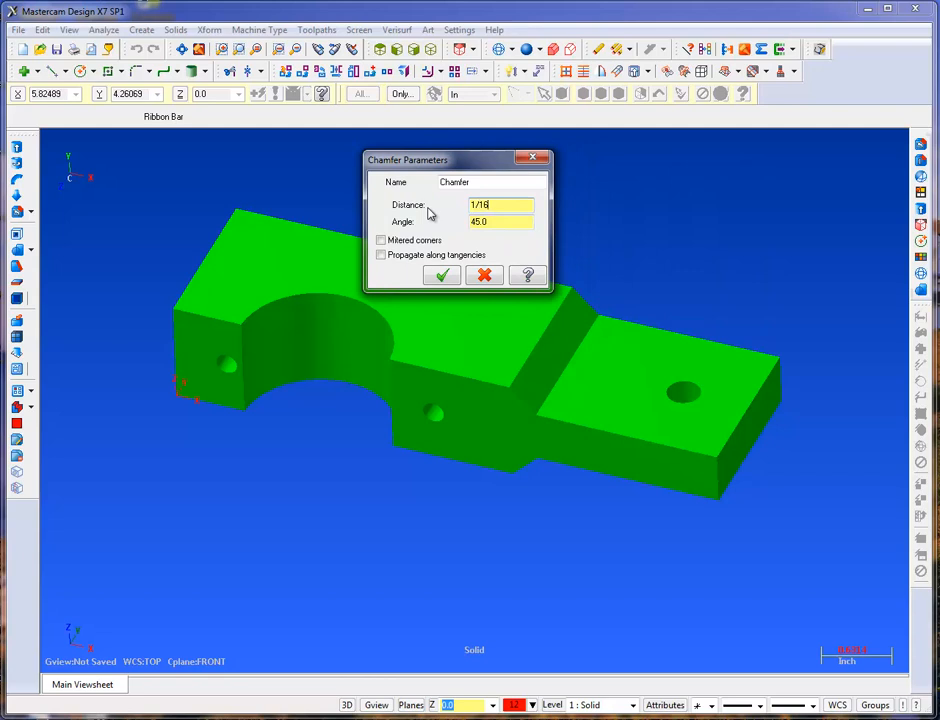
pyautogui.press('Tab')
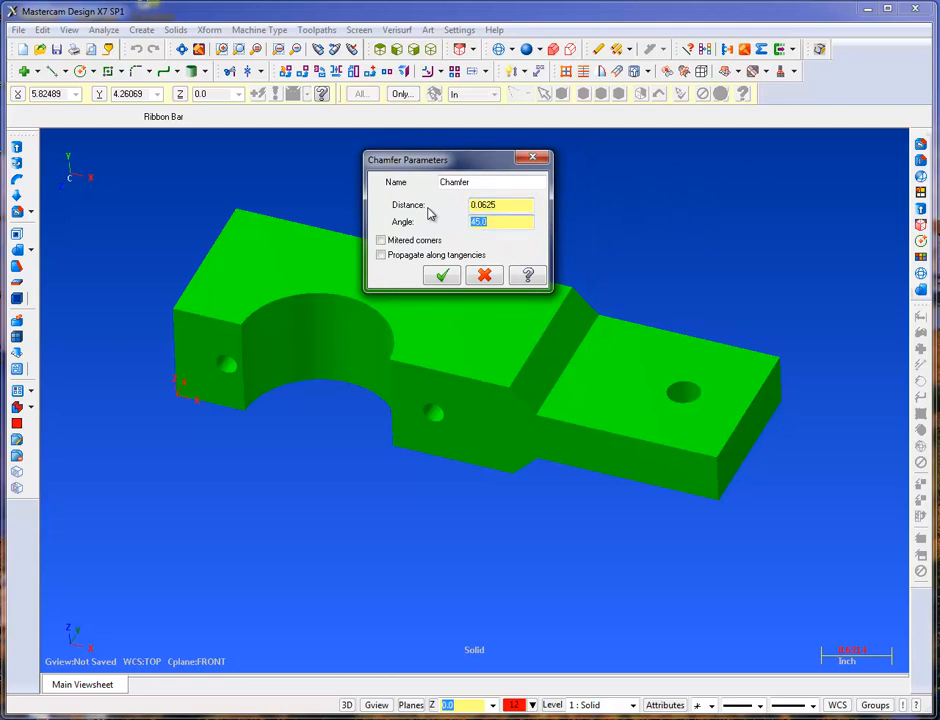
pyautogui.click(443, 276)
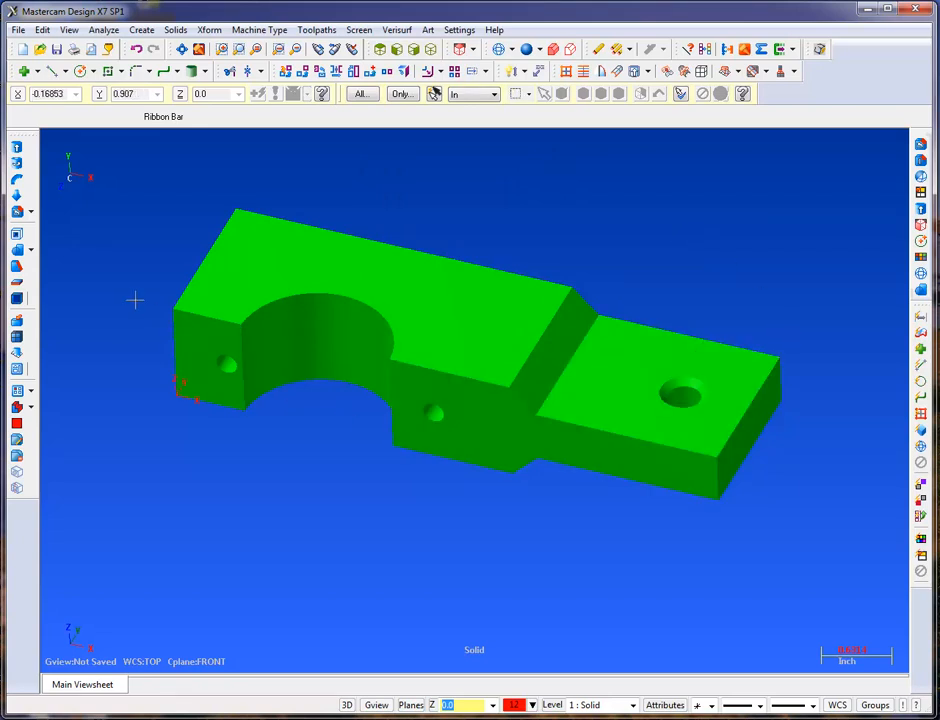
# Step: Fillet the two vertical corner edges of the narrow end with a constant radius of 0.75
pyautogui.click(31, 212)
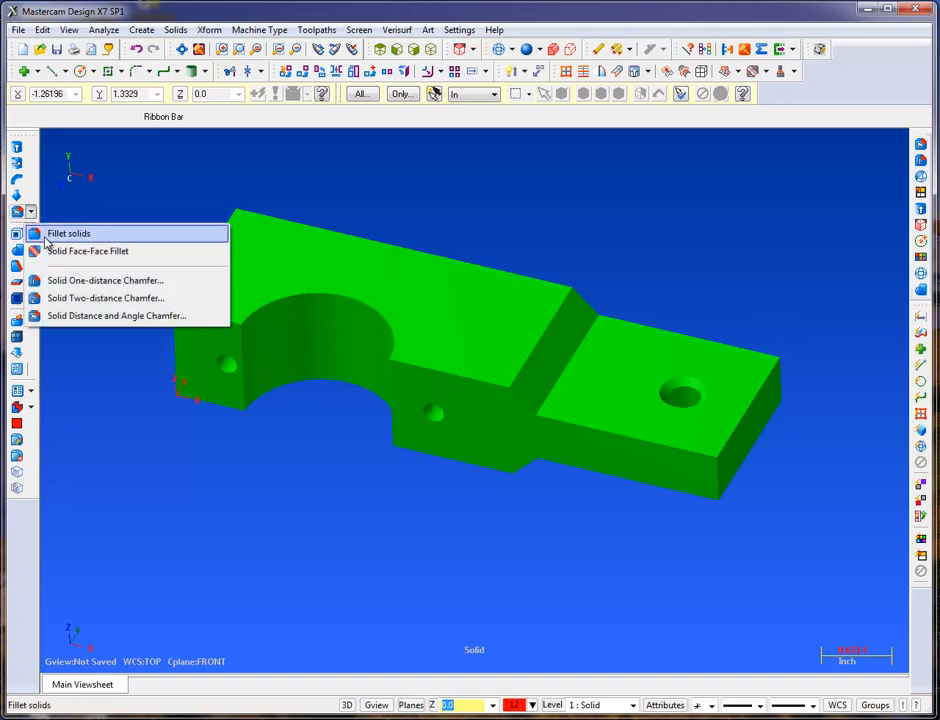
pyautogui.click(60, 234)
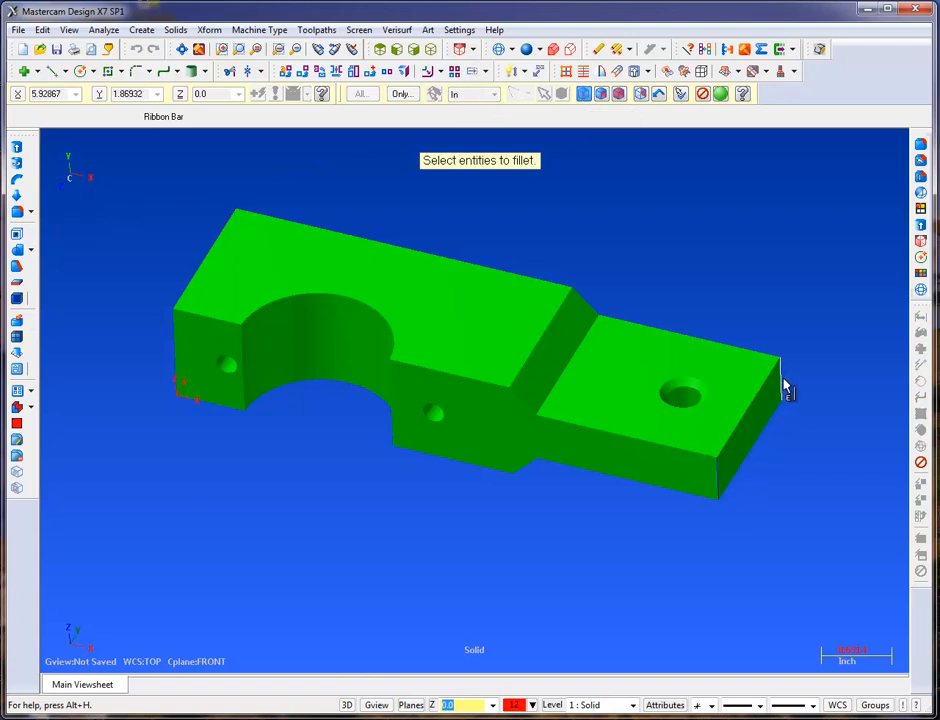
pyautogui.click(720, 95)
pyautogui.moveTo(42, 109); pyautogui.dragTo(633, 176)
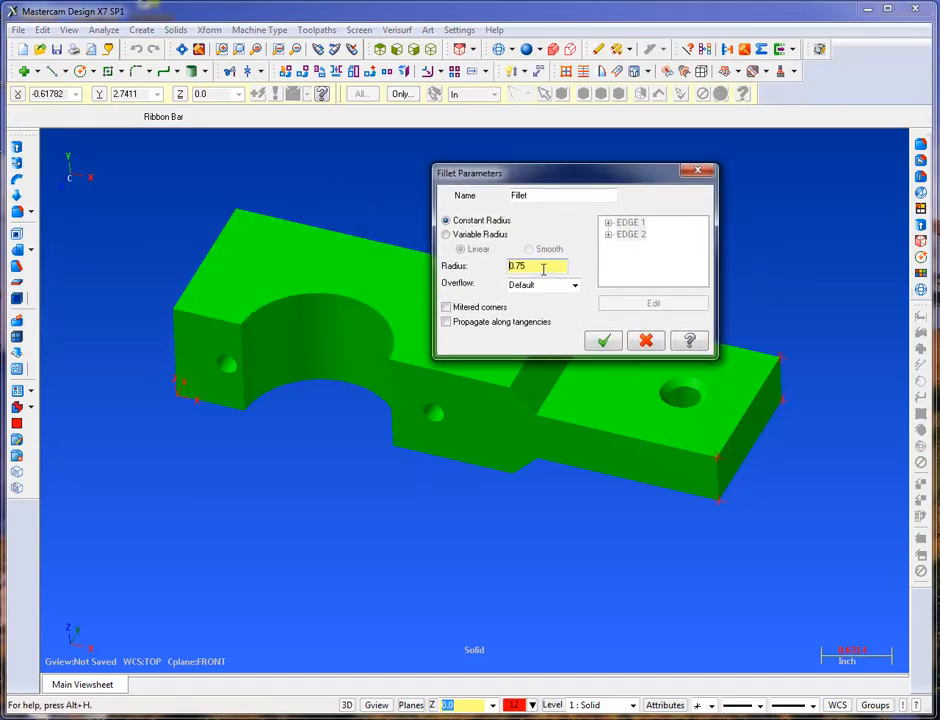
pyautogui.moveTo(527, 268); pyautogui.dragTo(462, 279)
pyautogui.press('Tab')
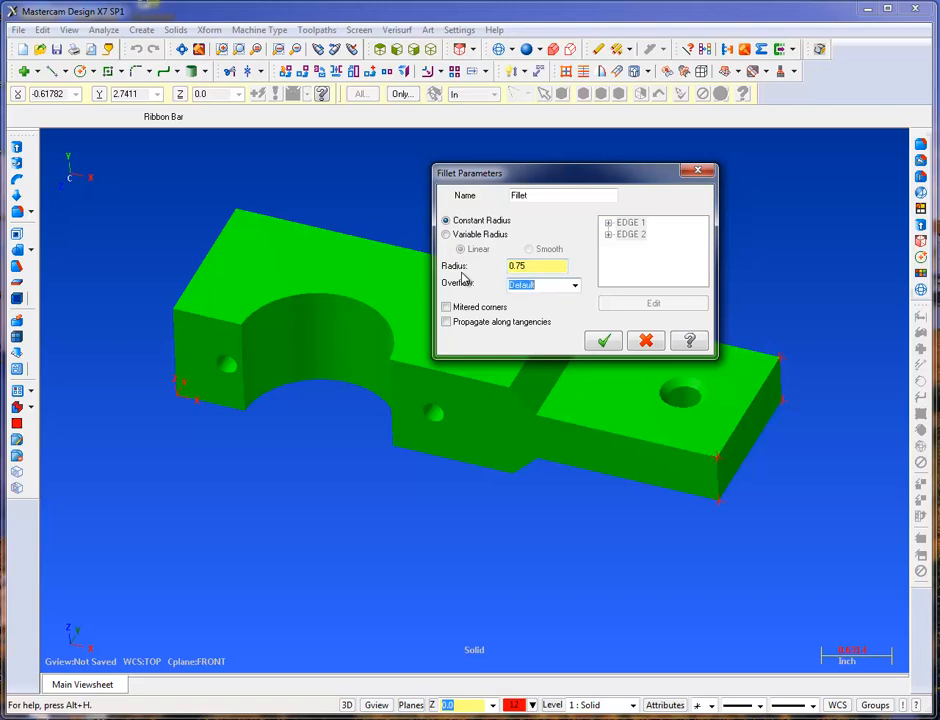
pyautogui.click(601, 341)
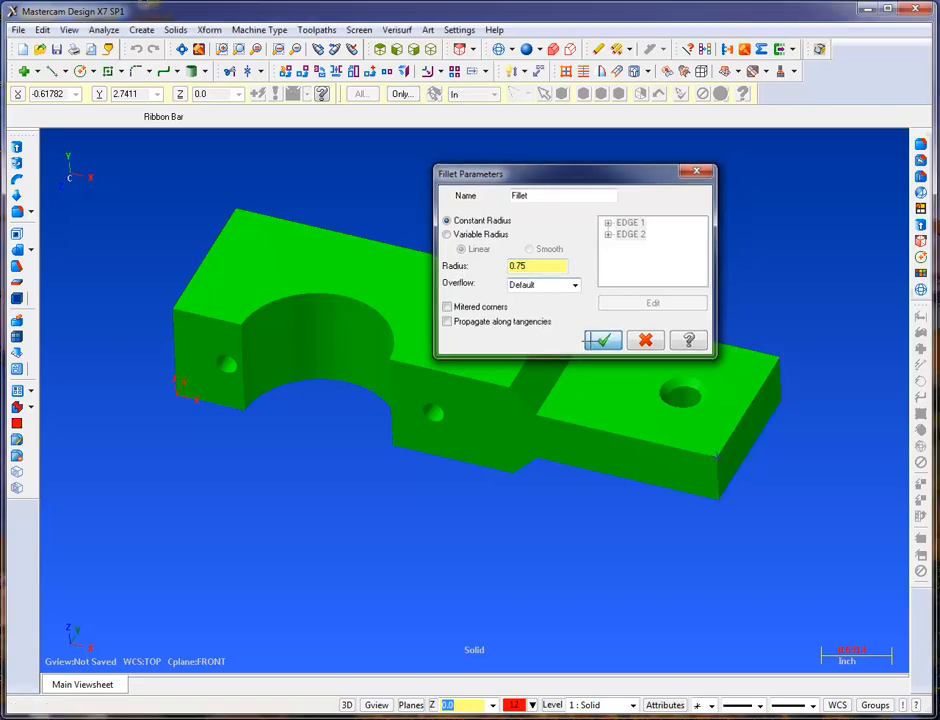
# Step: Check the rounded, countersunk end of the model against the clamp drawing's views, dimensions and notes in the browser
pyautogui.moveTo(730, 658); pyautogui.dragTo(720, 663, button='middle')
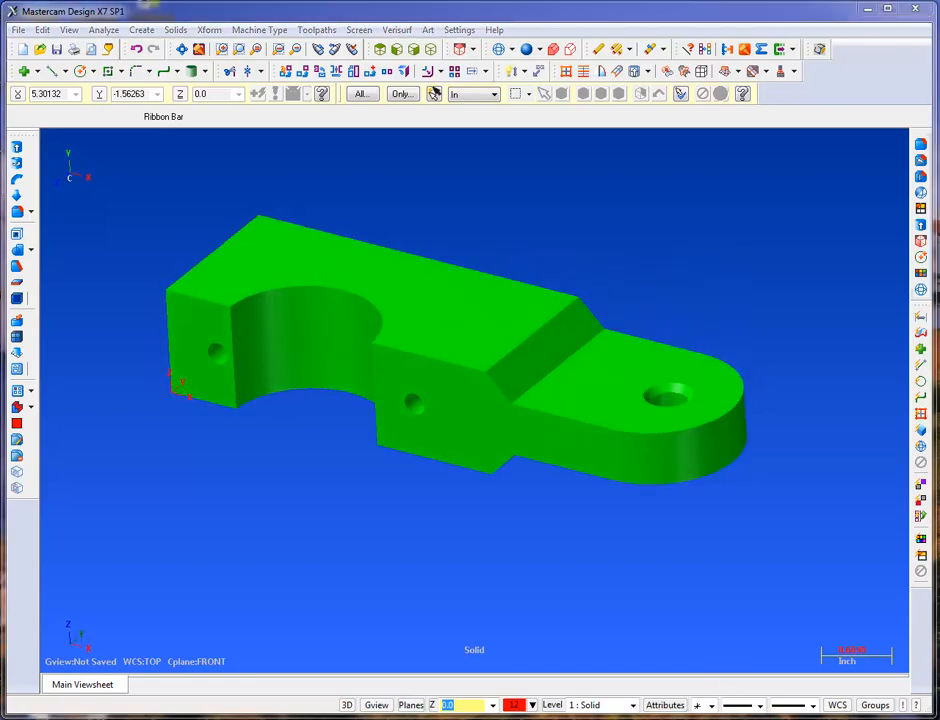
pyautogui.moveTo(939, 48)
pyautogui.mouseDown()
pyautogui.moveTo(618, 26)
pyautogui.moveTo(609, 16)
pyautogui.mouseUp()
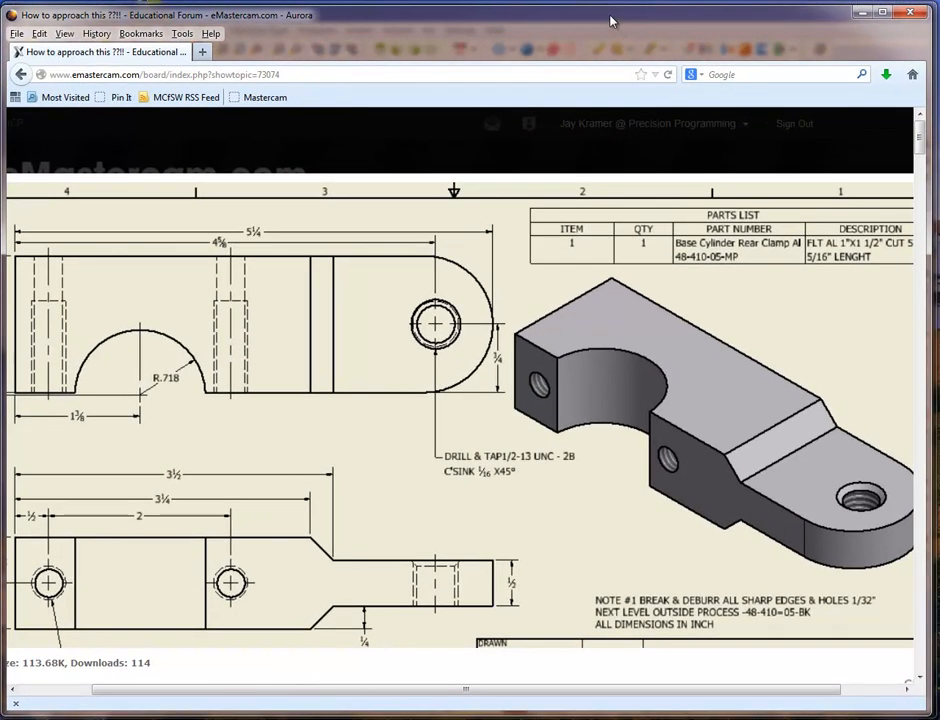
pyautogui.moveTo(363, 692); pyautogui.dragTo(211, 582)
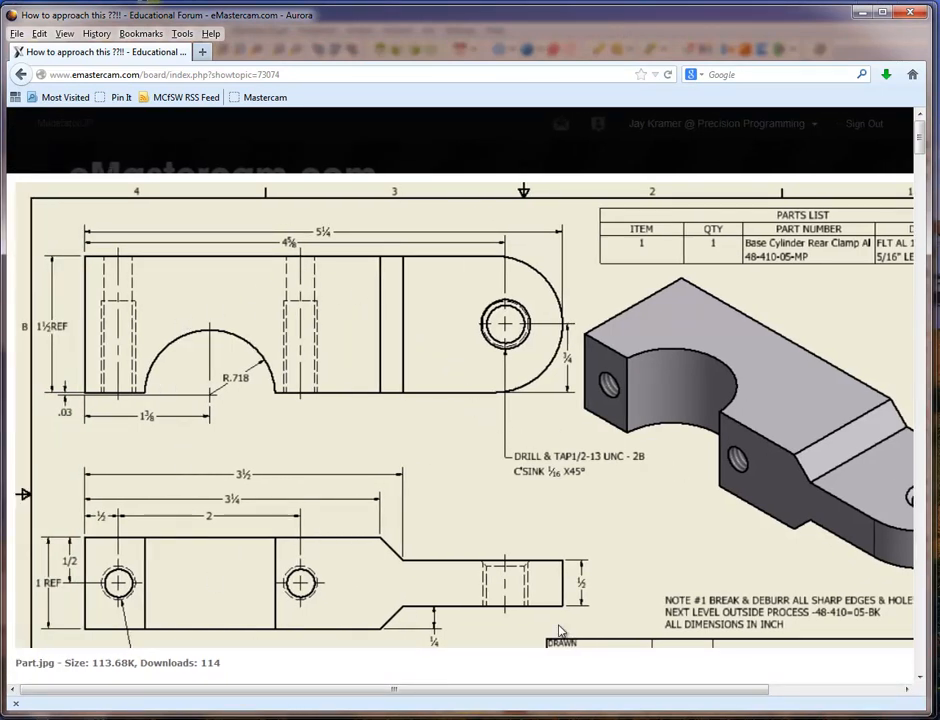
pyautogui.moveTo(543, 689)
pyautogui.mouseDown()
pyautogui.moveTo(540, 696)
pyautogui.moveTo(672, 699)
pyautogui.mouseUp()
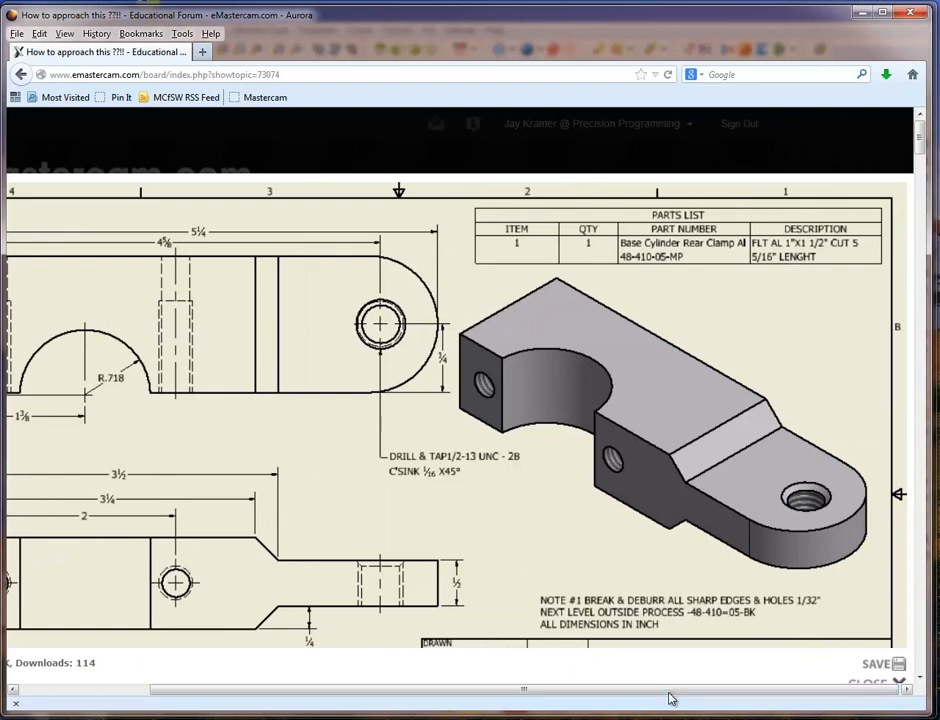